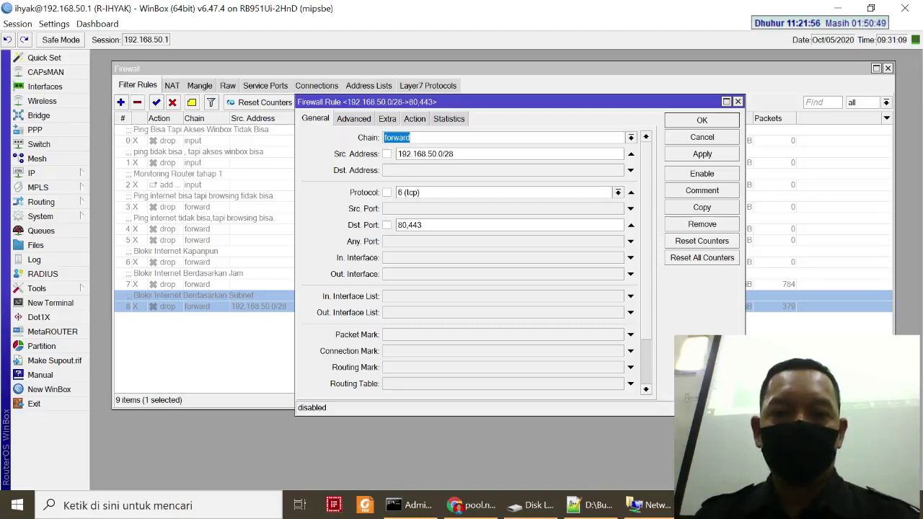
Step: Review and enable the forward drop rule for 192.168.50.0/28 on TCP ports 80,443, keeping its comment Blokir Internet Berdasarkan Subnet
left_click_drag(453, 154, 401, 154)
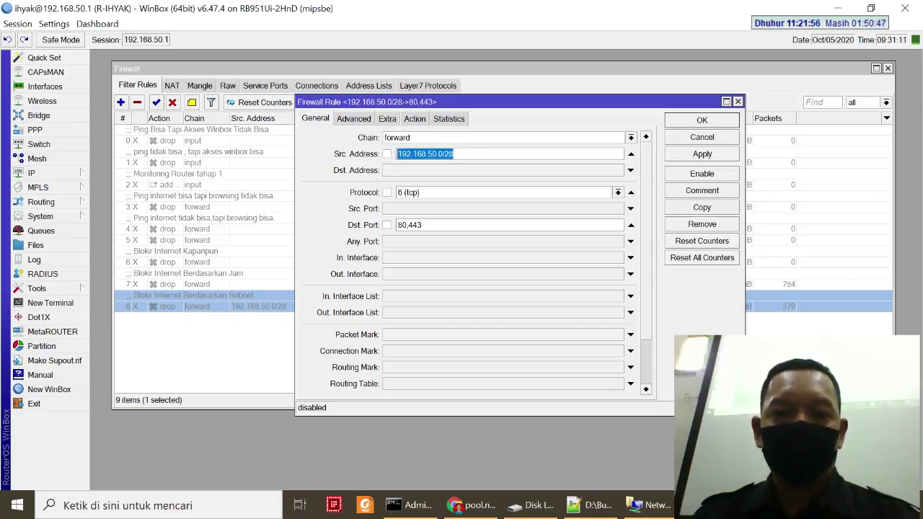
left_click(453, 153)
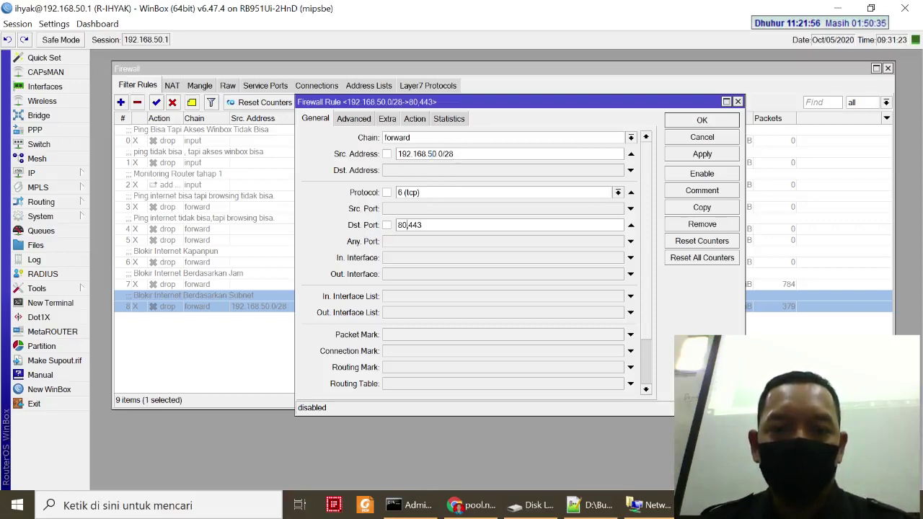
left_click(409, 121)
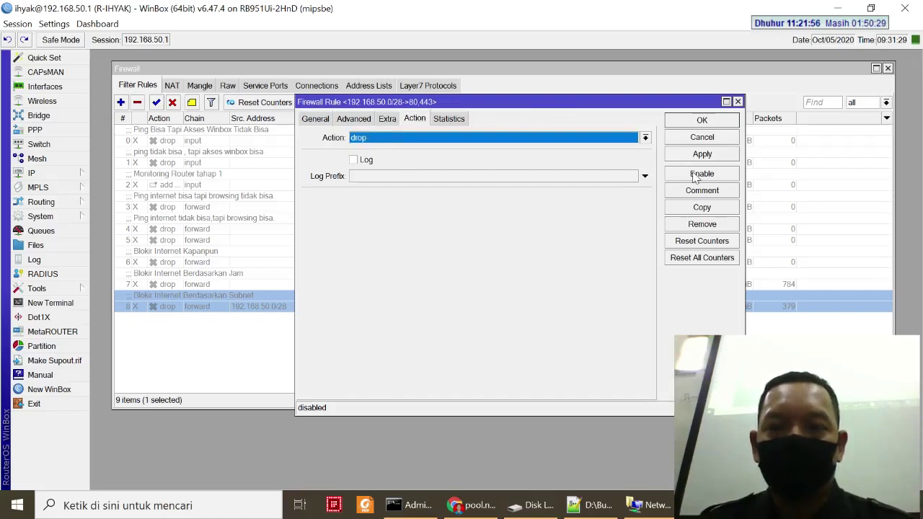
left_click(695, 175)
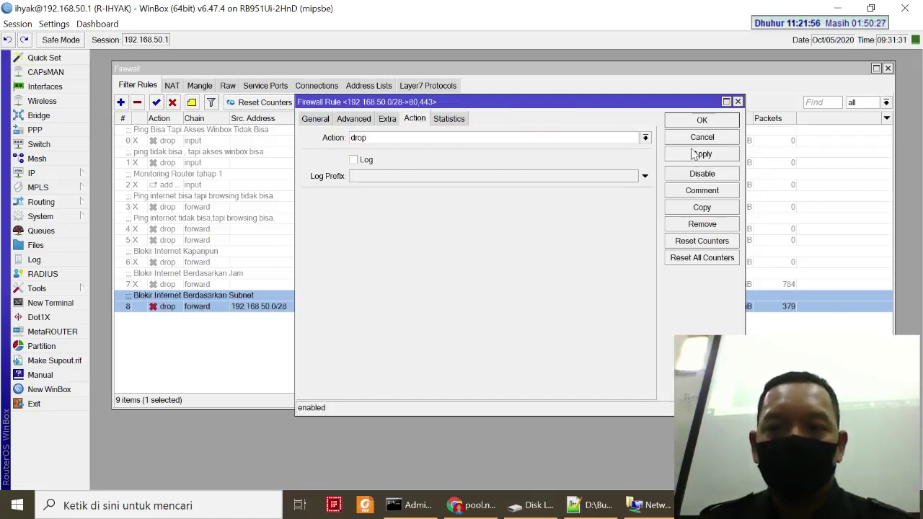
left_click(696, 154)
left_click(694, 193)
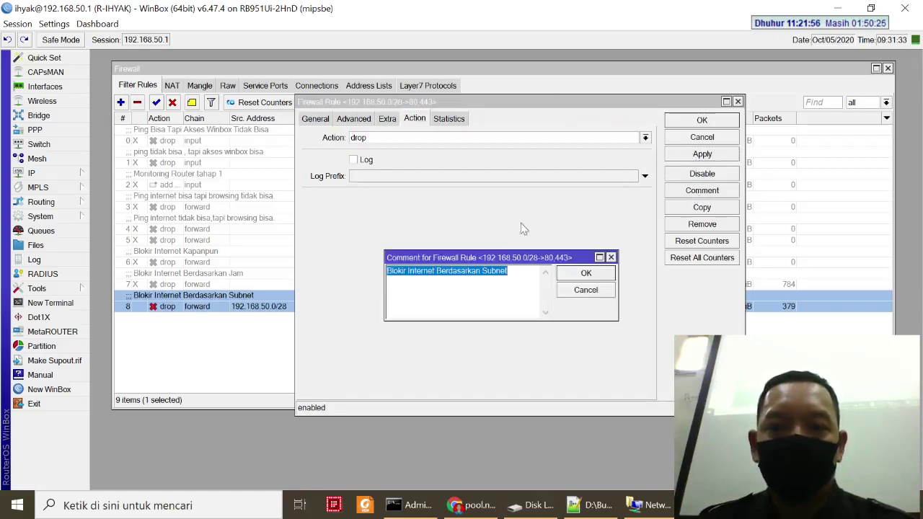
left_click(581, 274)
left_click(678, 122)
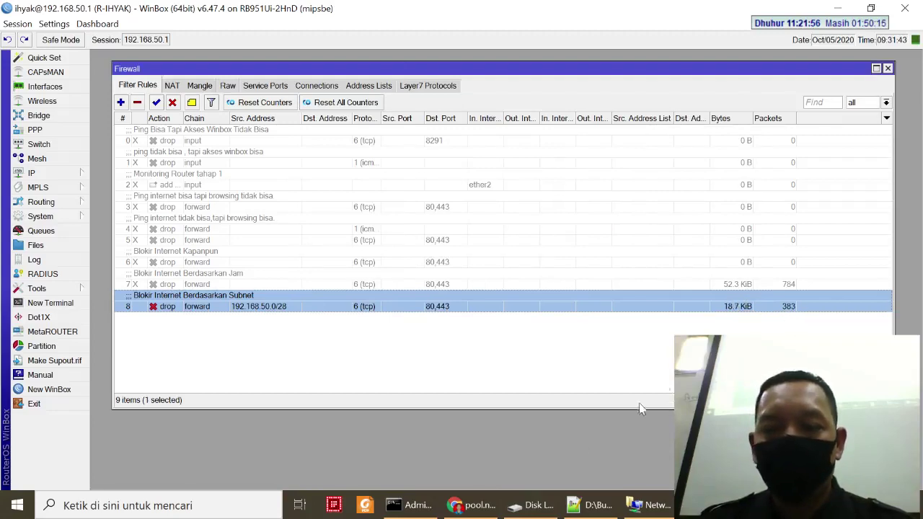
Step: Switch to Chrome, close the NTP Pool and MikroTik tabs, try loading detik.com in a new tab, and check the rule's counters in WinBox
left_click(470, 504)
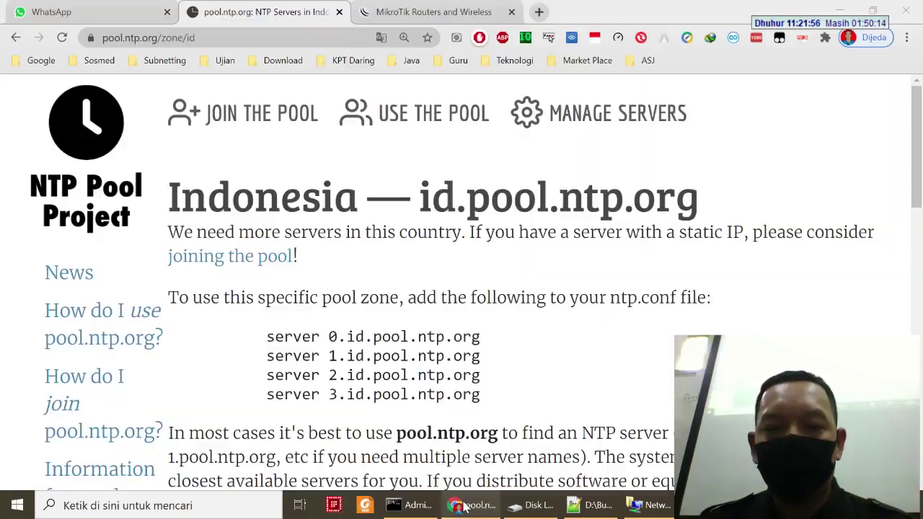
left_click(338, 11)
left_click(339, 12)
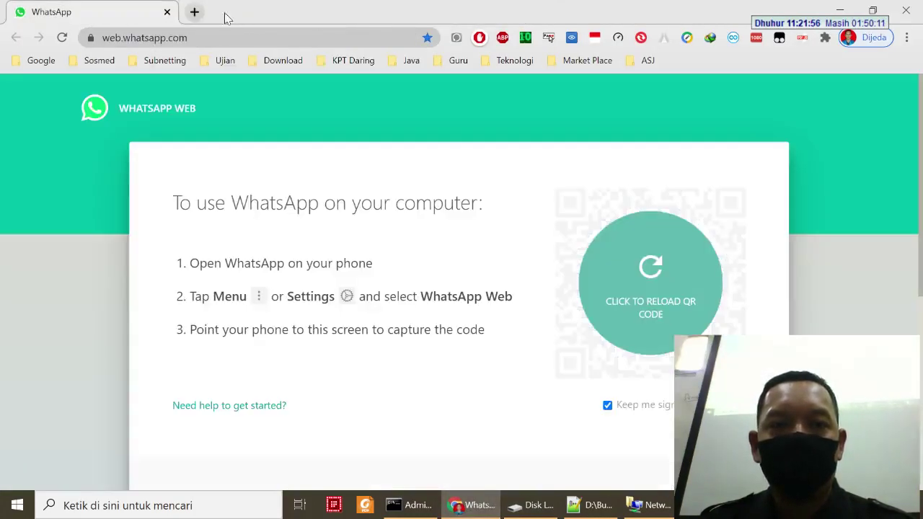
left_click(194, 13)
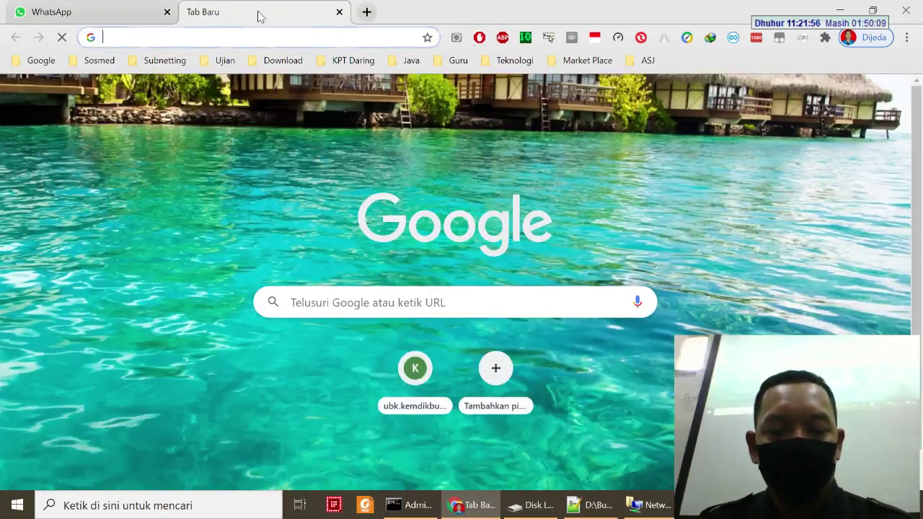
type("detik")
key("Return")
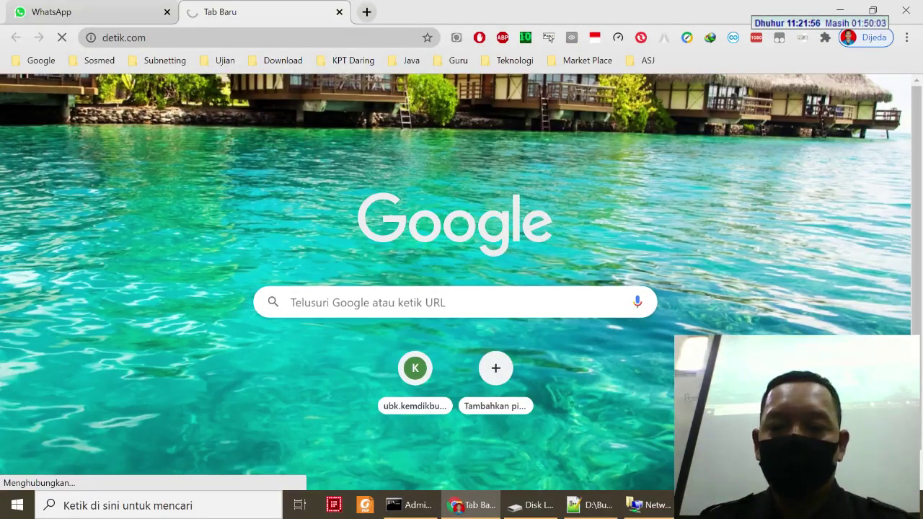
key("alt+Tab")
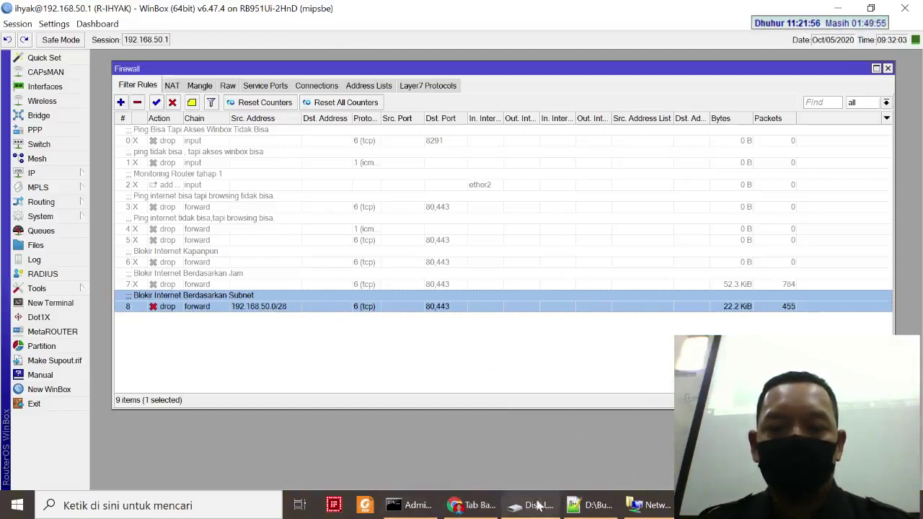
Step: Switch to Chrome, try loading mikrotik.com in another new tab, and return to WinBox to check the rule's counters
left_click(488, 506)
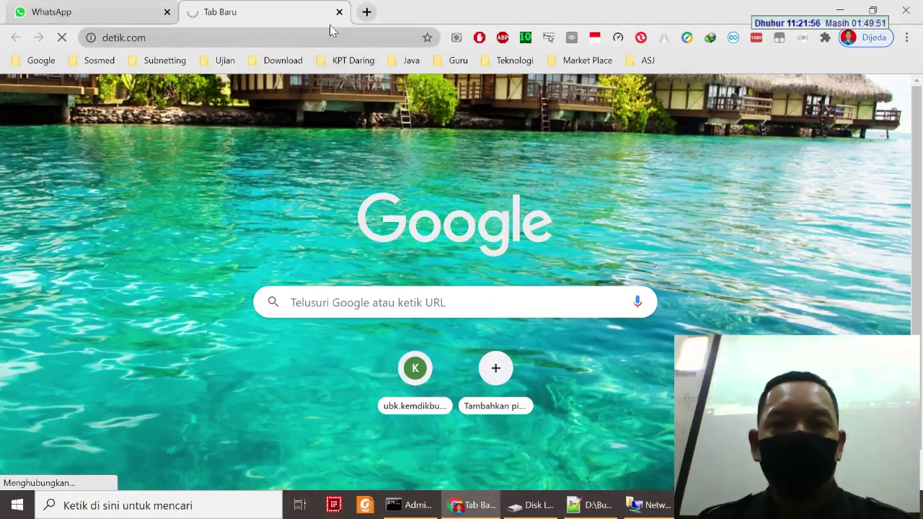
left_click(359, 13)
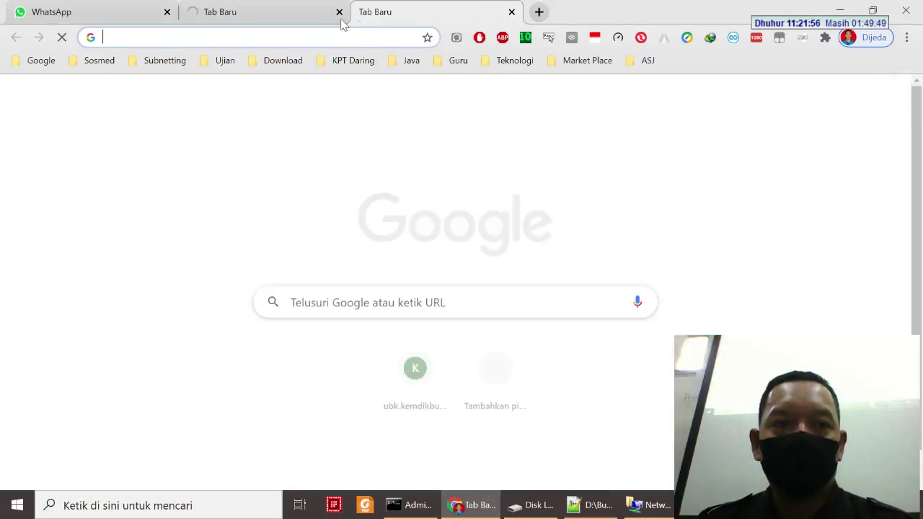
type("mi")
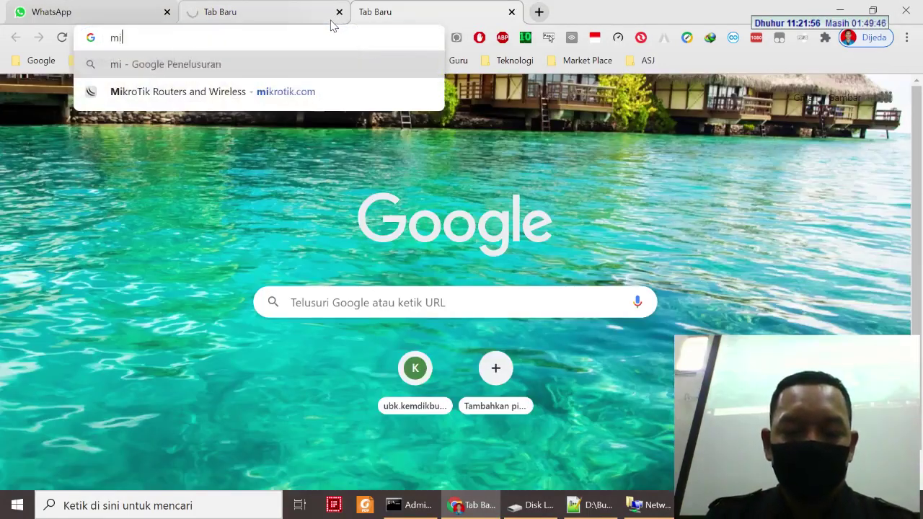
type("krotik.com")
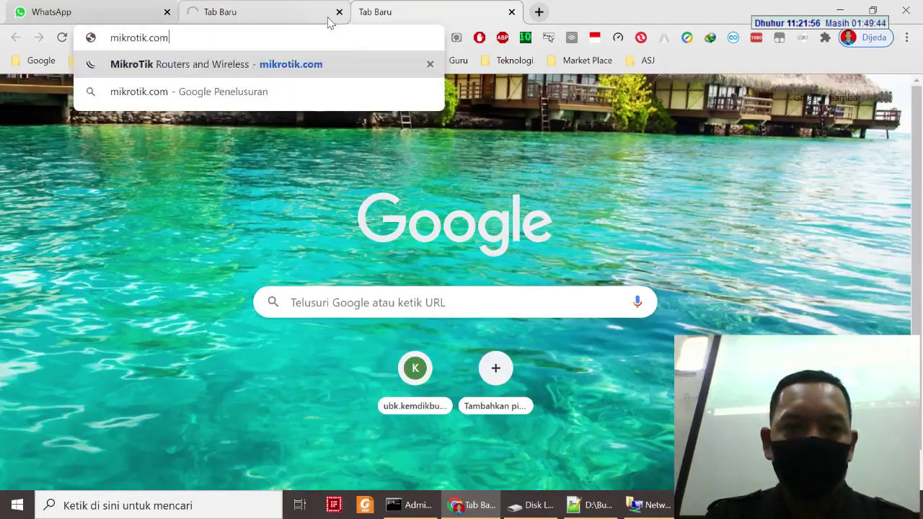
key("Return")
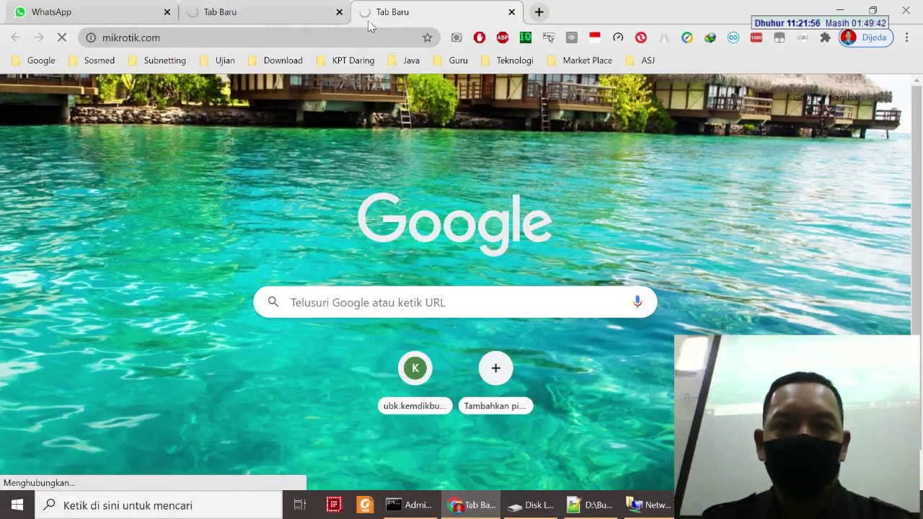
key("alt+Tab")
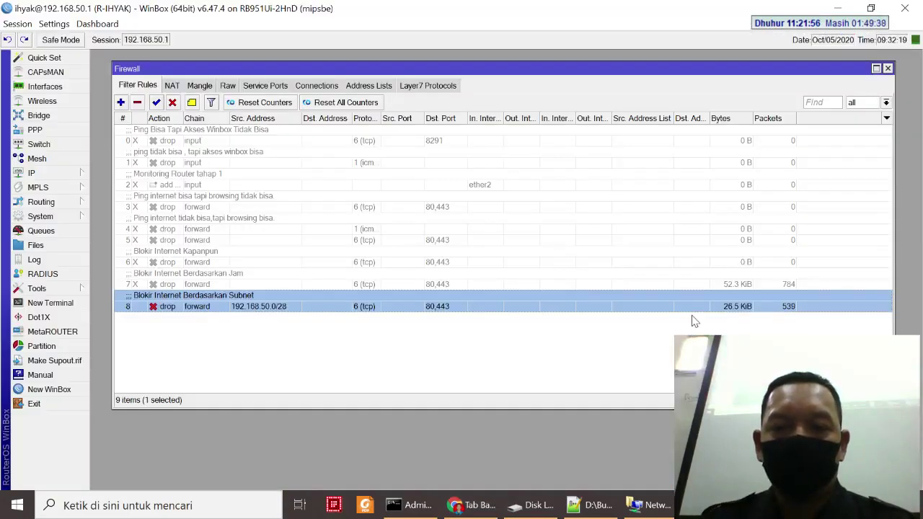
Step: Switch to Chrome and stop the pending page load of detik.com
left_click(470, 505)
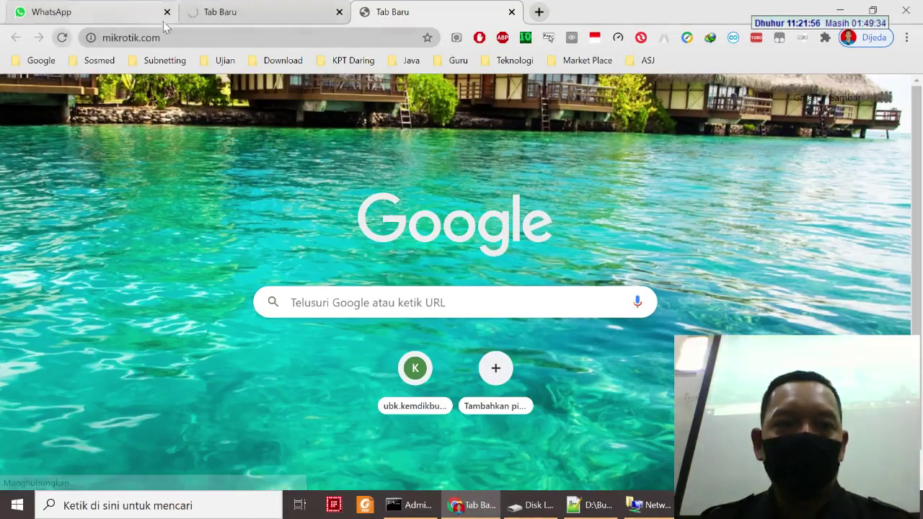
key("ctrl+shift+Tab")
left_click(62, 37)
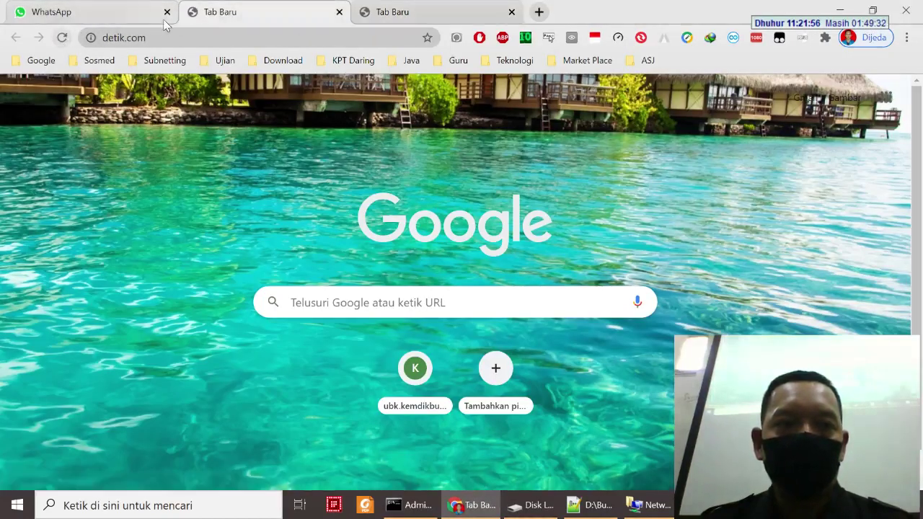
Step: Switch to WinBox and disable the filter rule Blokir Internet Berdasarkan Subnet
key("alt+Tab")
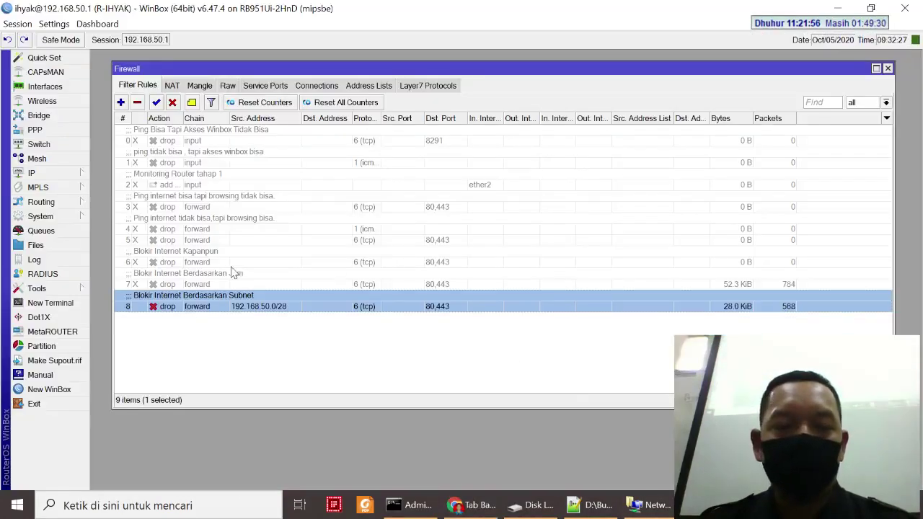
right_click(204, 308)
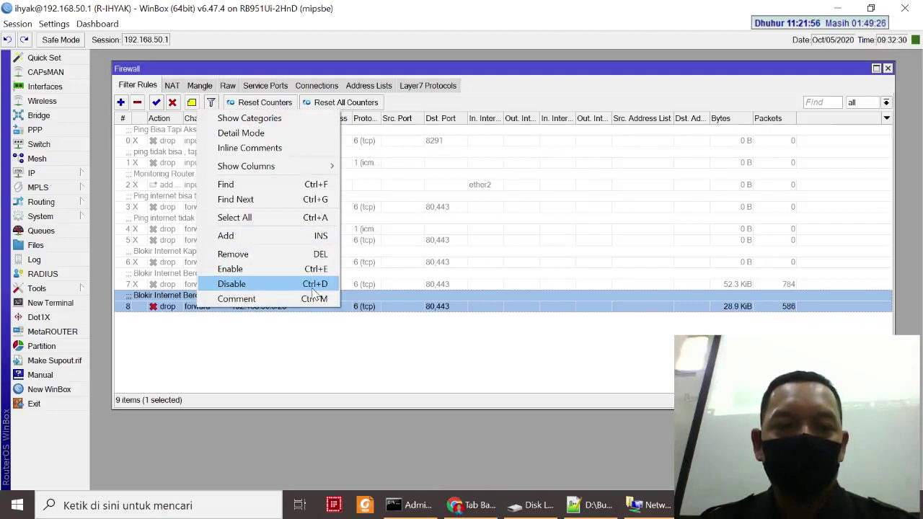
left_click(290, 329)
left_click(234, 306)
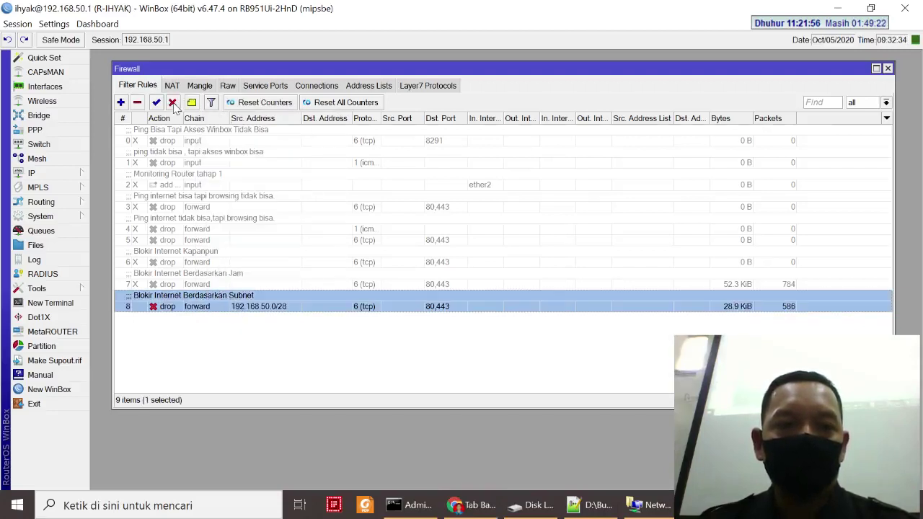
left_click(173, 103)
Step: Switch to Chrome, load detik.com and mikrotik.com again in their tabs, and look over the MikroTik home page
mouse_move(469, 511)
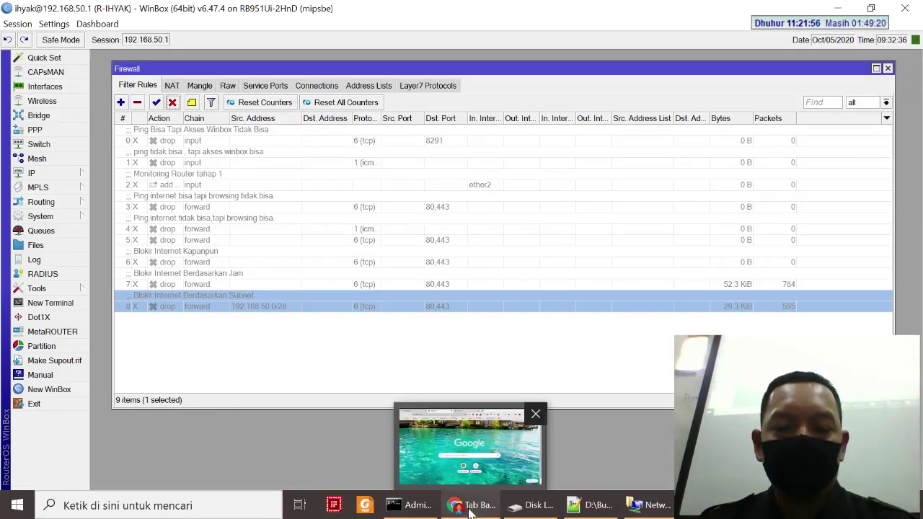
left_click(469, 447)
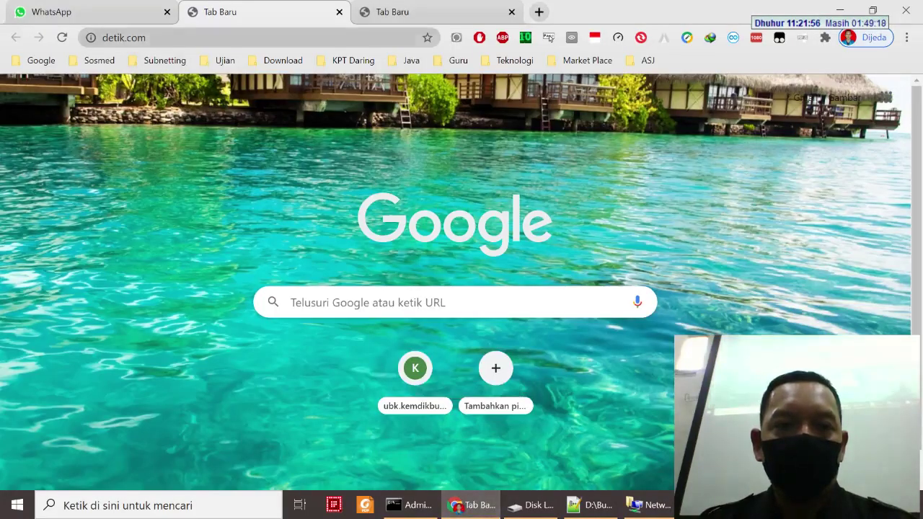
key("Return")
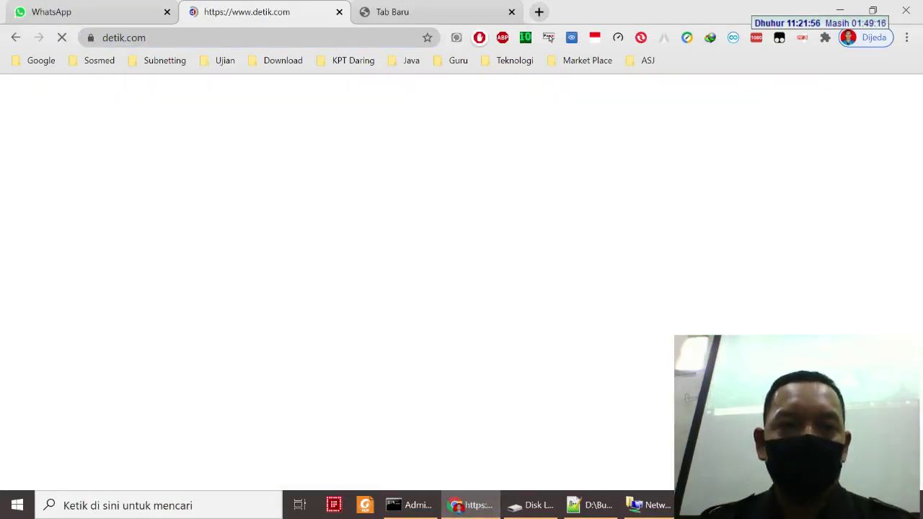
left_click(414, 13)
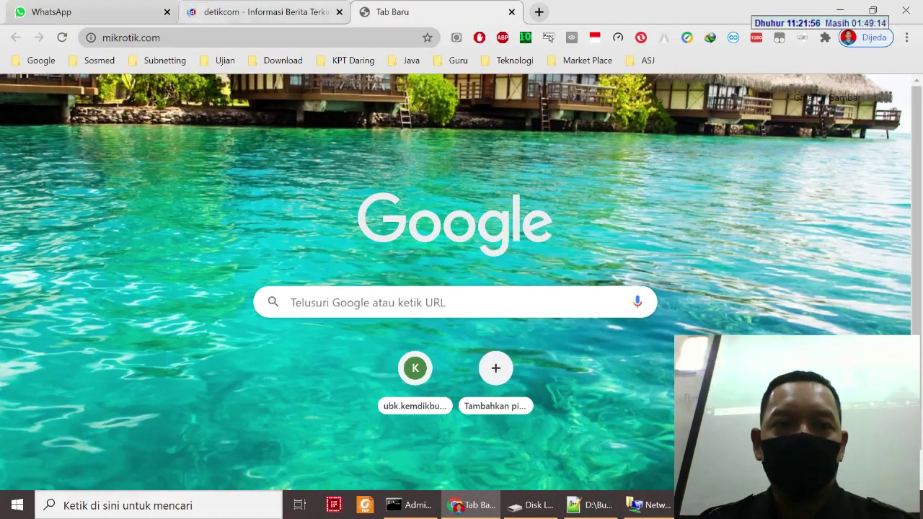
left_click(216, 38)
key("Return")
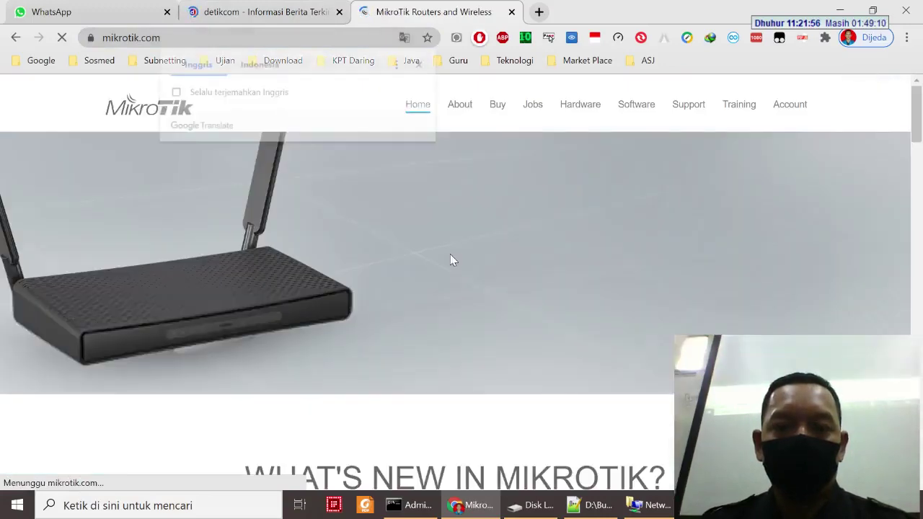
scroll(475, 306, "down", 3)
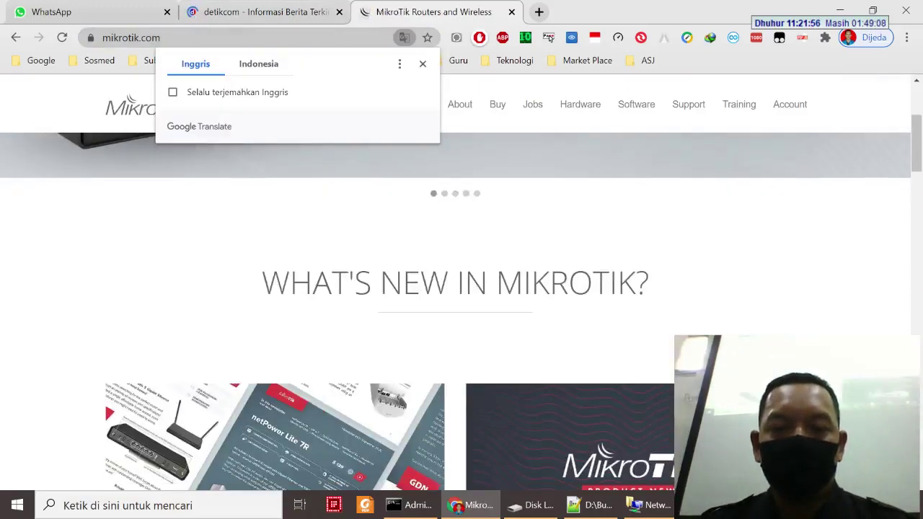
scroll(475, 306, "up", 3)
Step: Switch to WinBox and enable the Blokir Internet Berdasarkan Subnet rule again, leaving its comment as it is
key("alt+Tab")
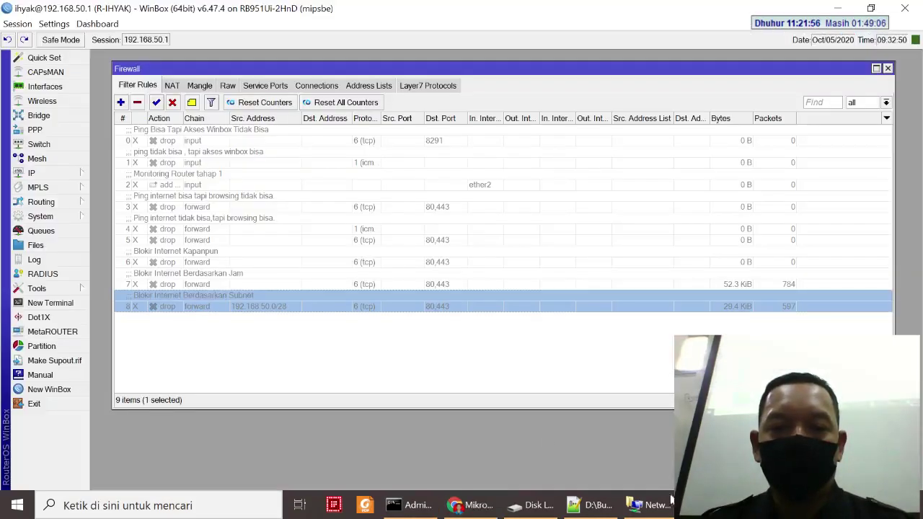
double_click(234, 307)
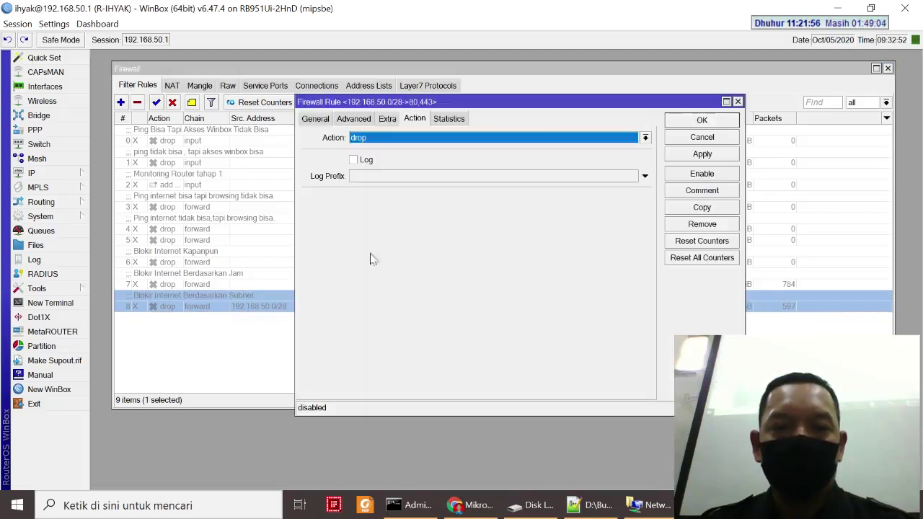
left_click(697, 191)
left_click(567, 291)
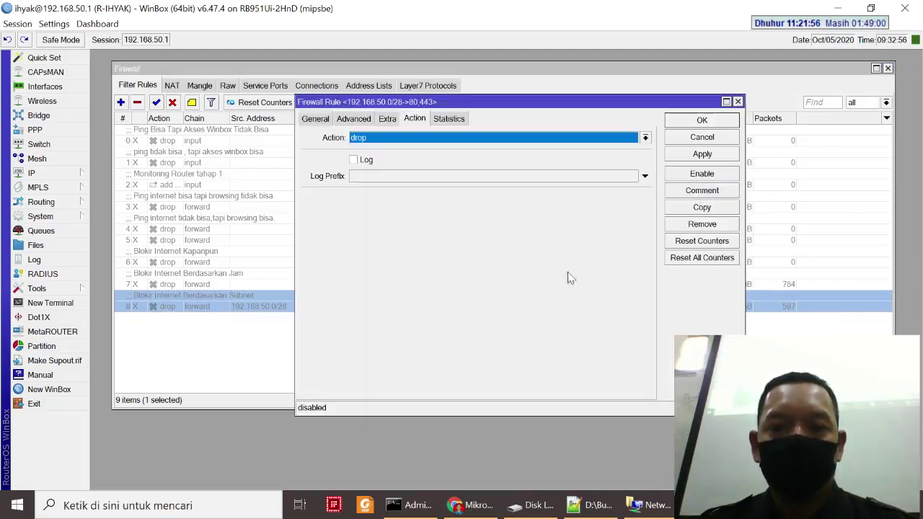
left_click(684, 174)
left_click(692, 155)
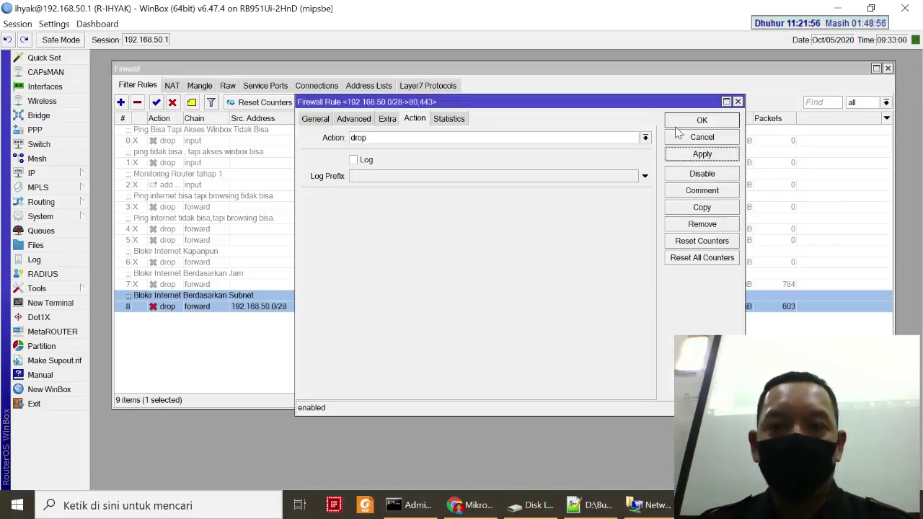
left_click(678, 124)
Step: Switch to Chrome and close the mikrotik.com and detik.com tabs
left_click(479, 508)
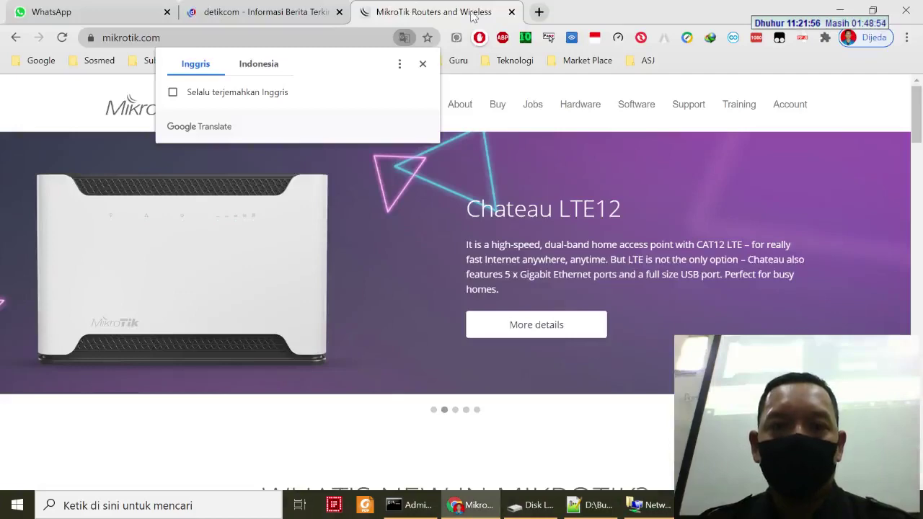
left_click(511, 11)
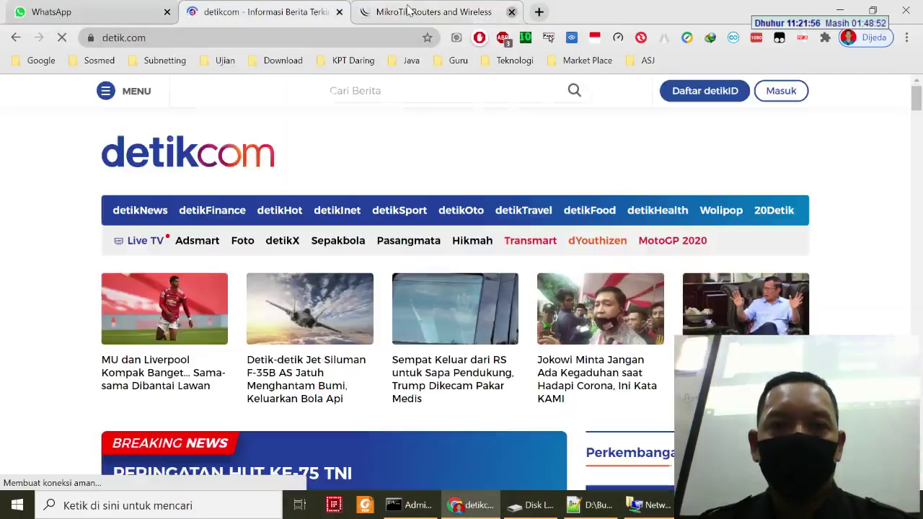
left_click(339, 12)
Step: Test browsing by loading detik.com in a new tab and mikrotik.com in another new tab
key("ctrl+t")
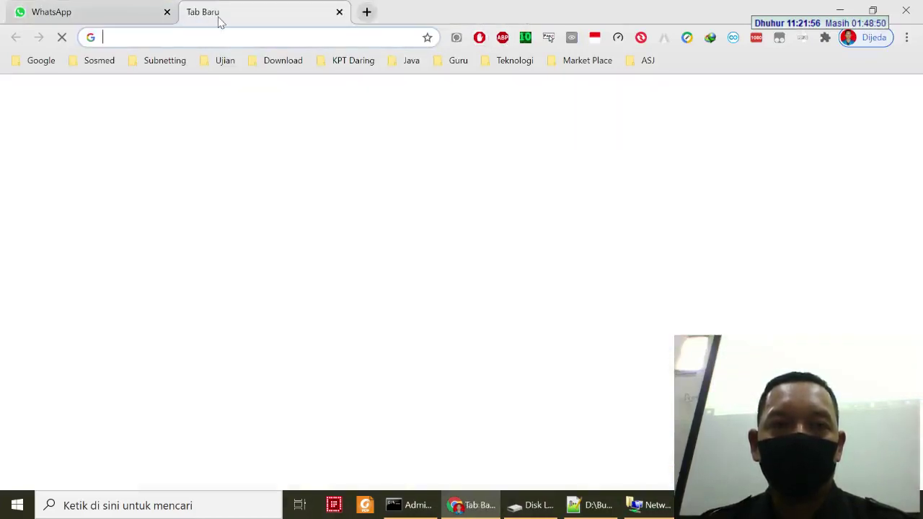
type("de")
key("Return")
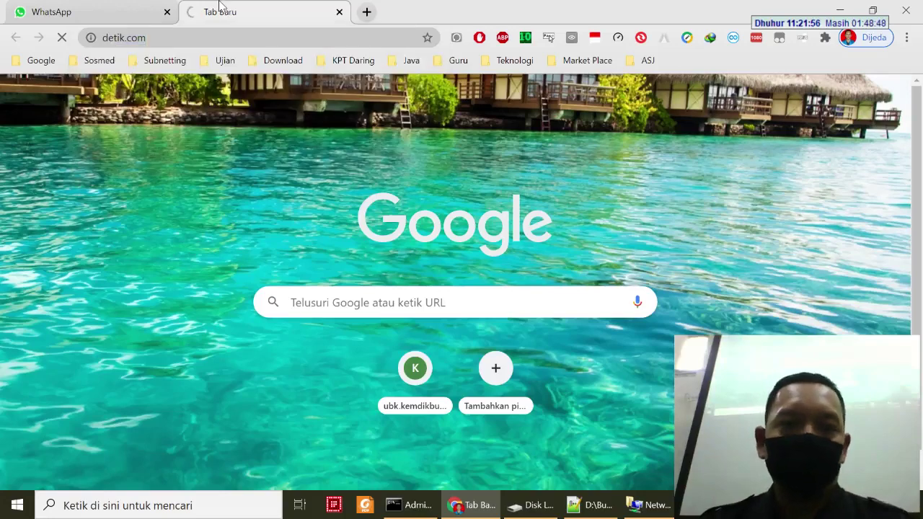
left_click(366, 12)
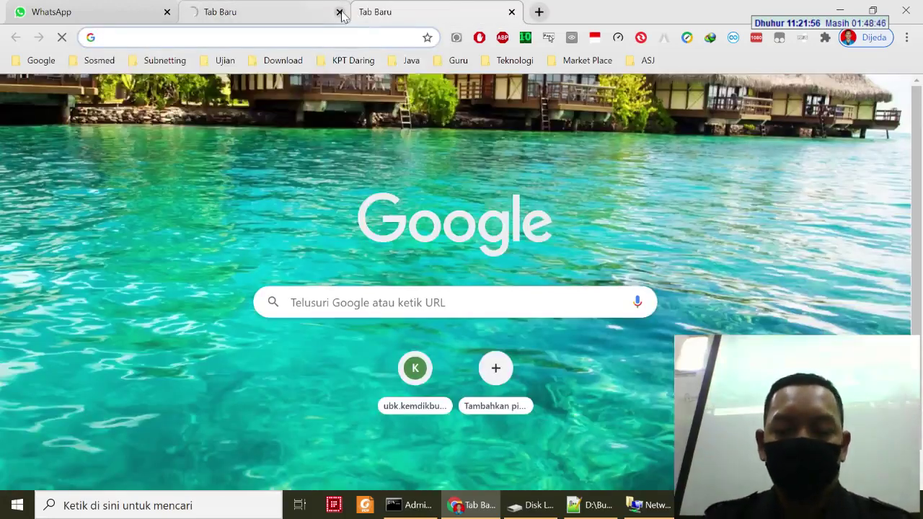
type("mikrotik")
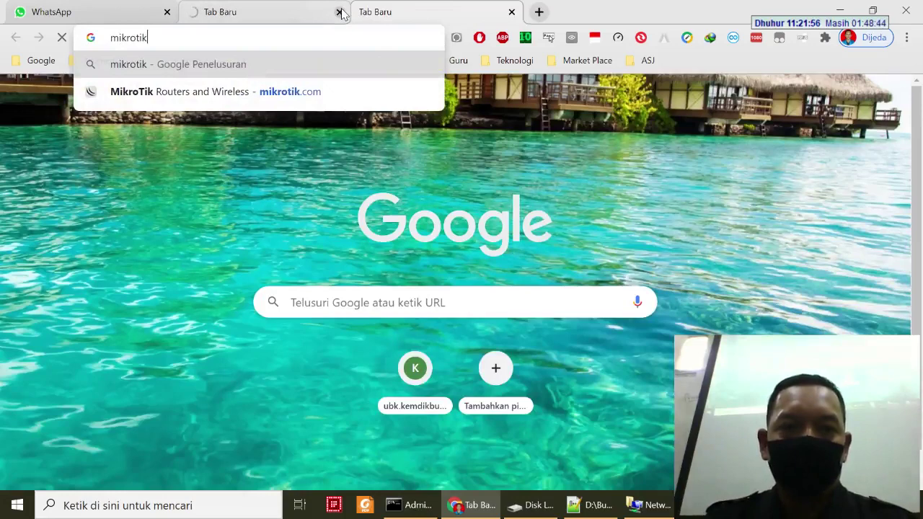
key("Return")
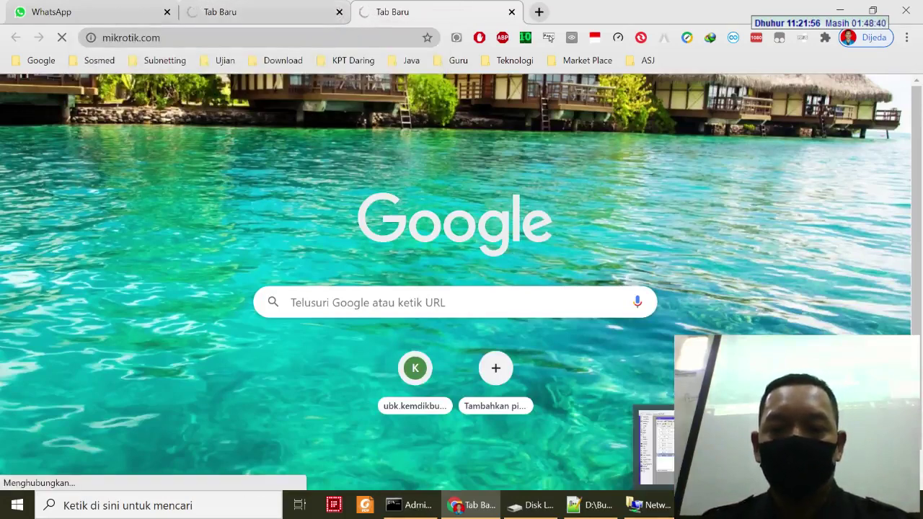
Step: Switch to WinBox, review the general and action settings of the Blokir Internet Berdasarkan Subnet rule, and enable it
key("alt+Tab")
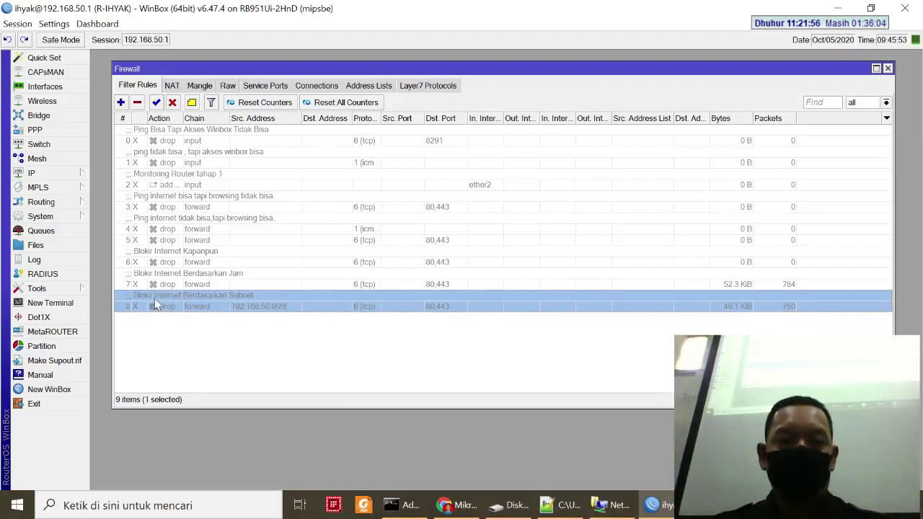
double_click(202, 304)
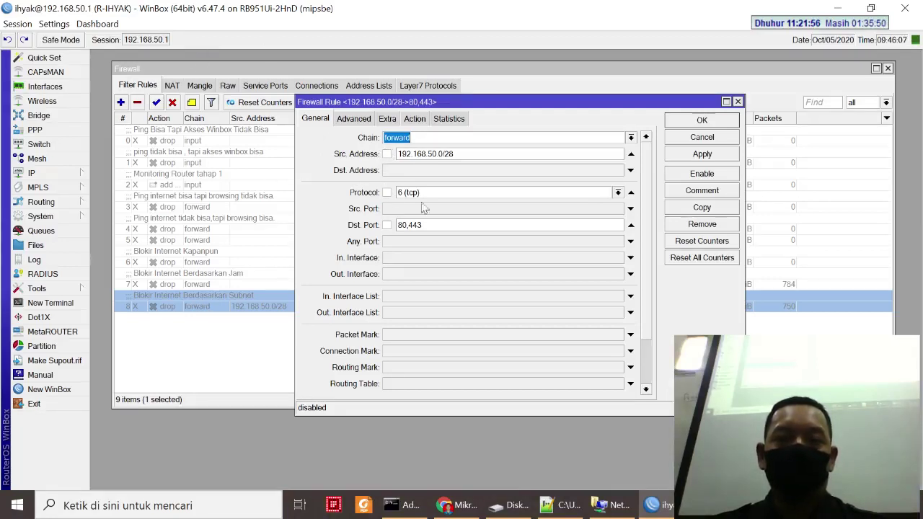
left_click(410, 137)
left_click_drag(454, 154, 384, 137)
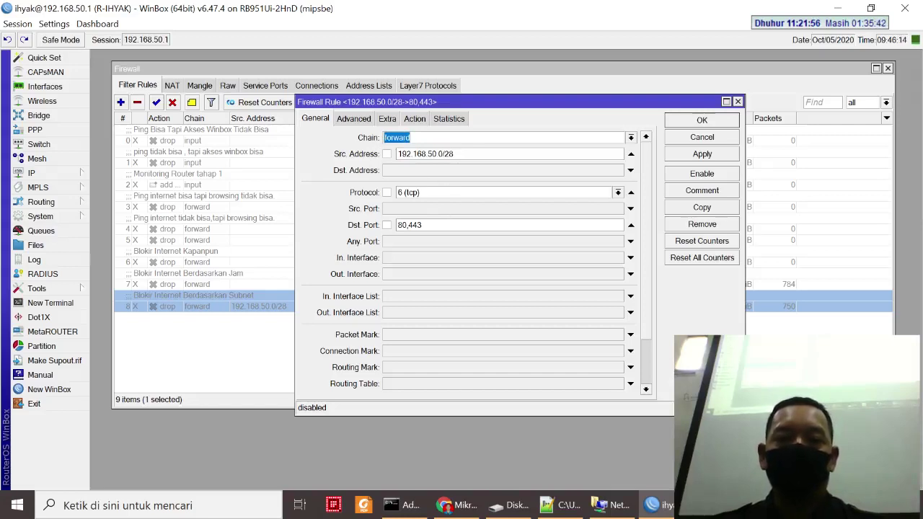
left_click(415, 119)
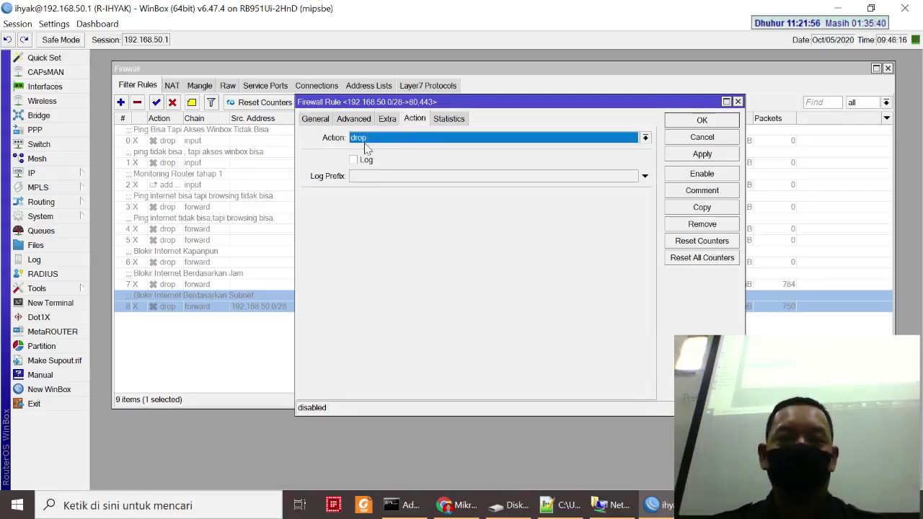
left_click(317, 119)
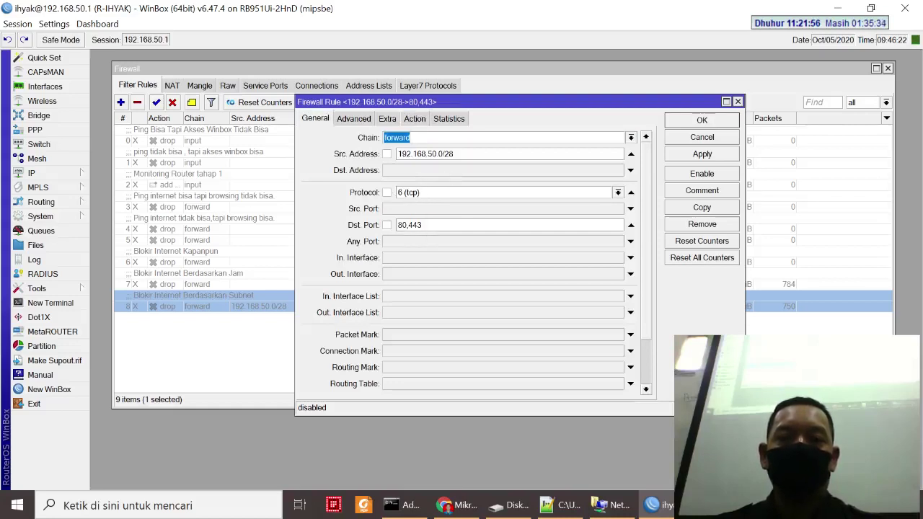
left_click(692, 178)
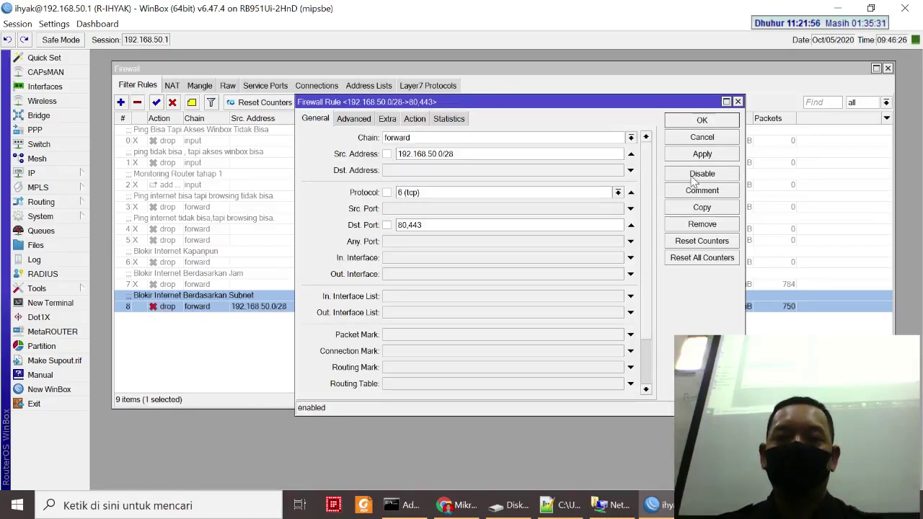
left_click(681, 121)
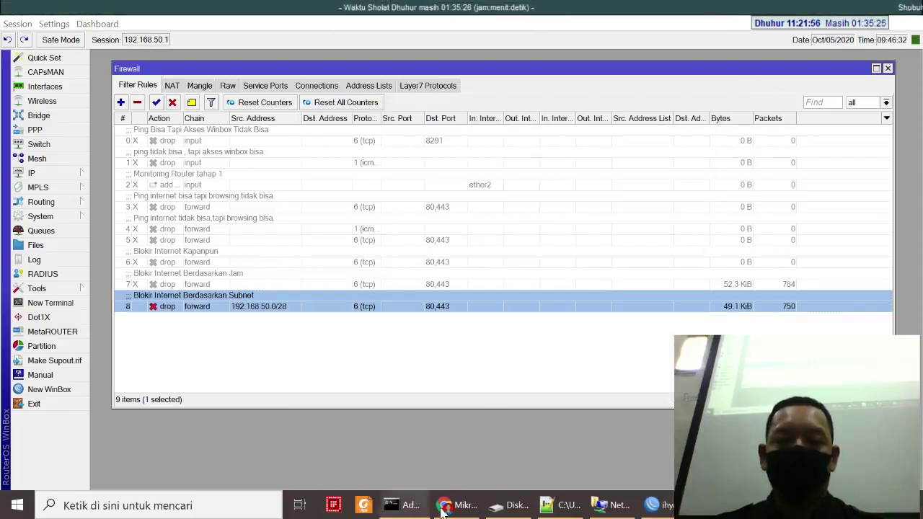
Step: Switch to Chrome, close the mikrotik.com tab, try to load detik.com in a new tab, and stop the pending load
key("alt+Tab")
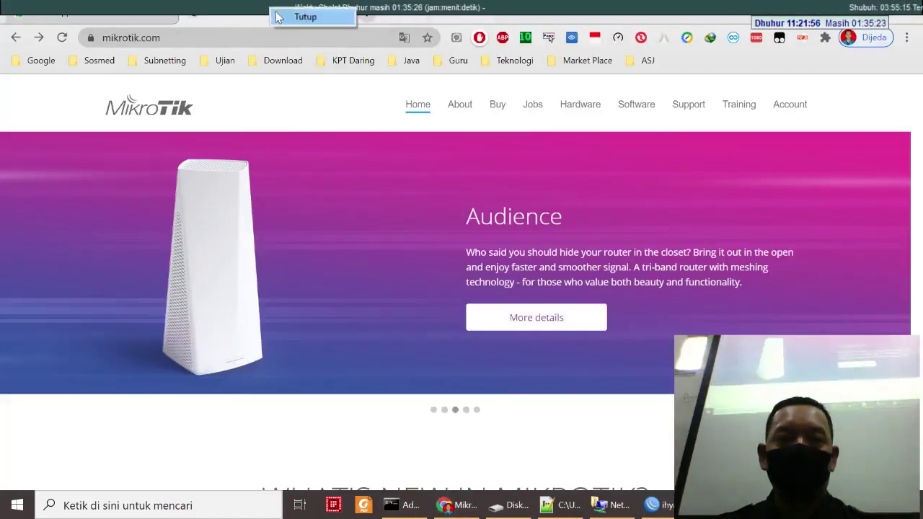
left_click(339, 12)
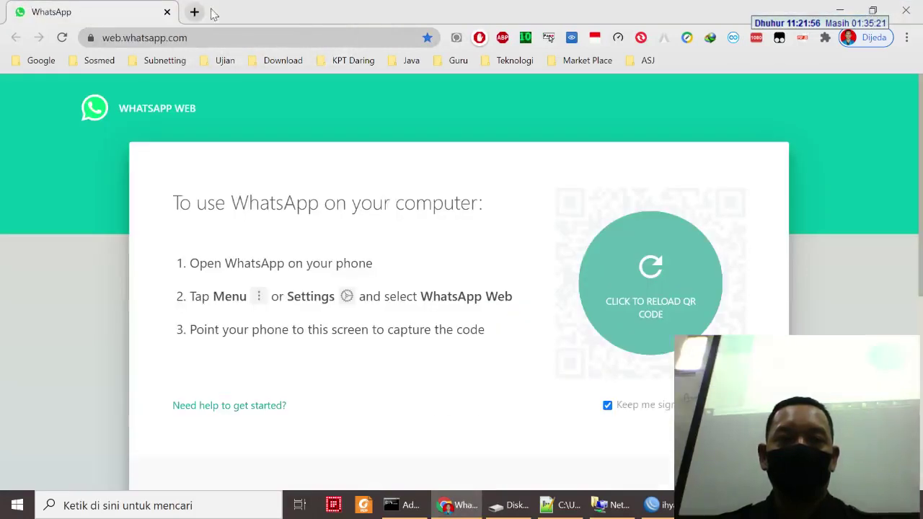
left_click(195, 13)
type("detik.com")
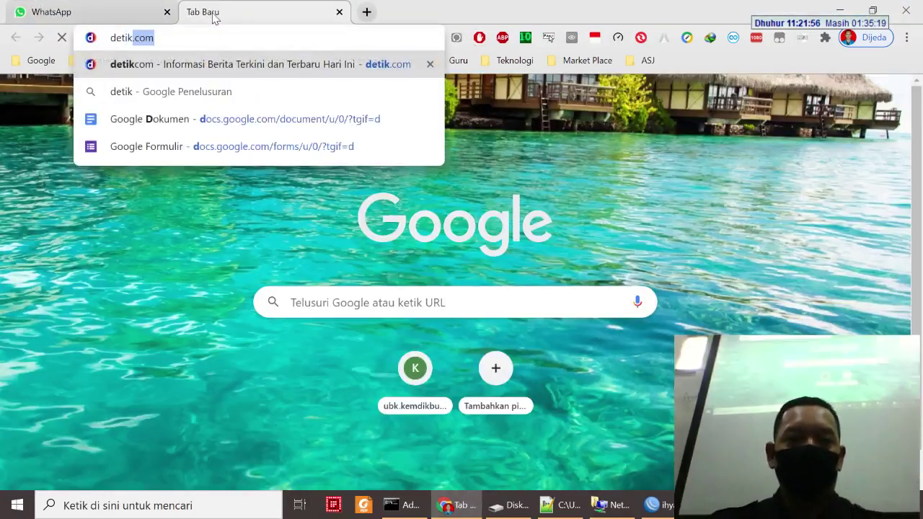
key("Return")
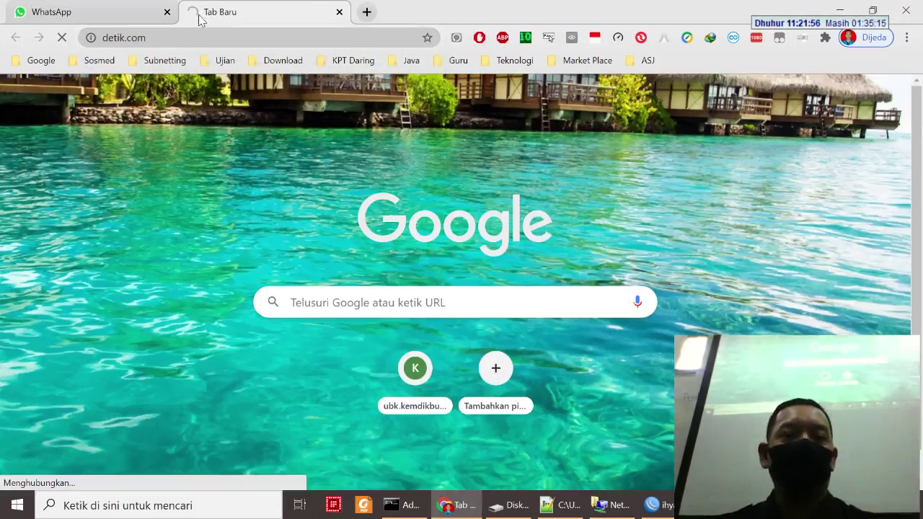
left_click(62, 37)
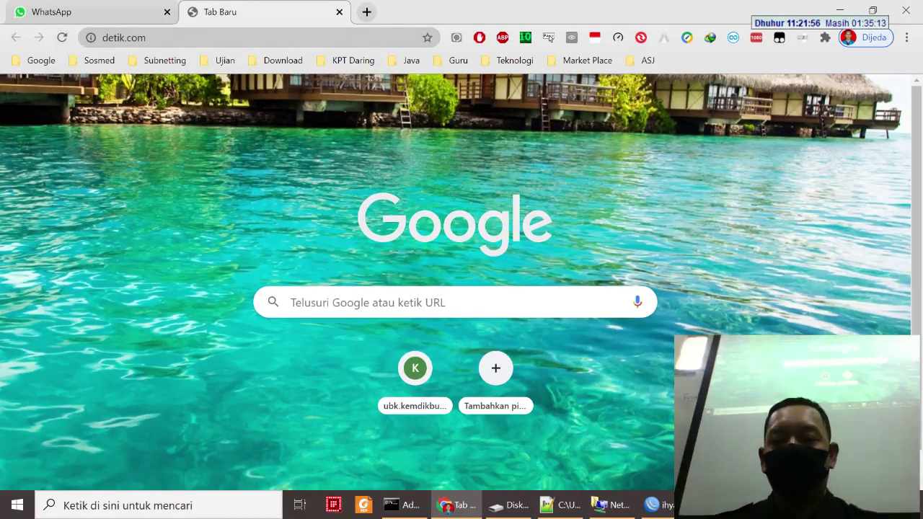
Step: Switch to WinBox and negate the source address 192.168.50.0/28 in the Blokir Internet Berdasarkan Subnet rule
left_click(653, 505)
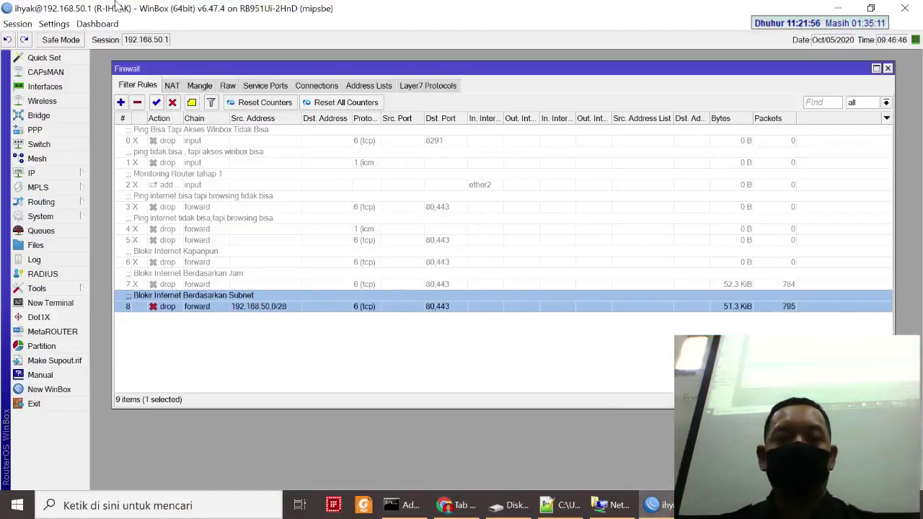
double_click(220, 307)
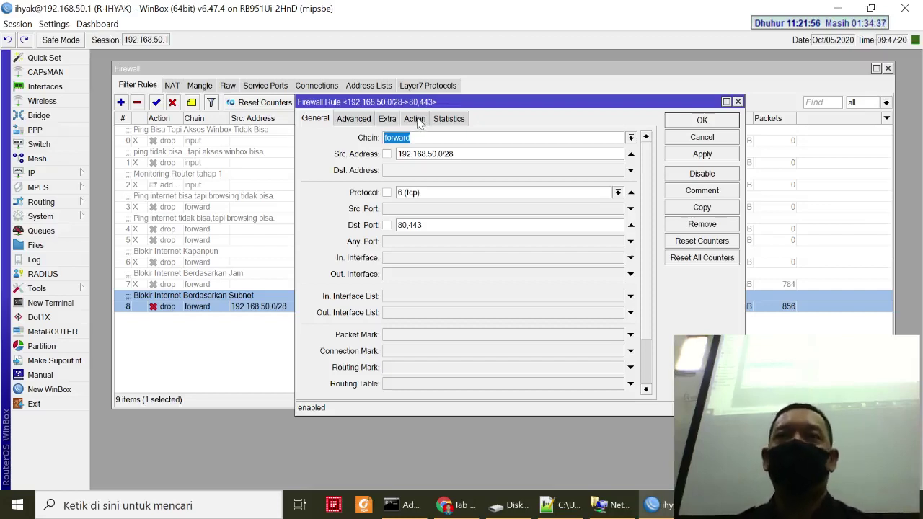
left_click(387, 154)
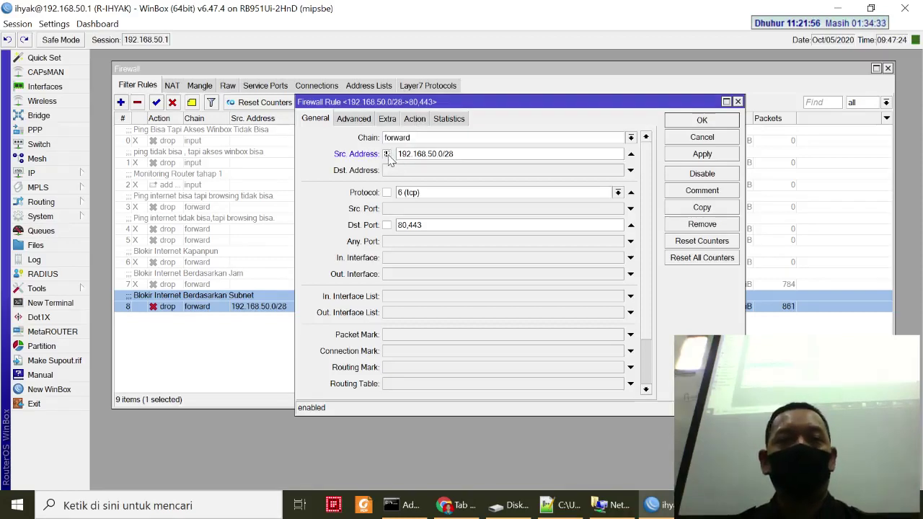
left_click(692, 155)
left_click(689, 121)
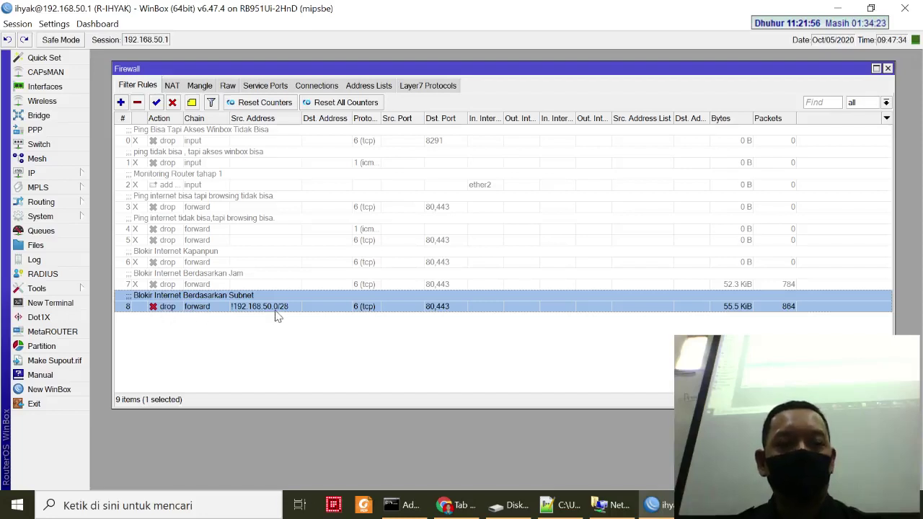
Step: Switch to Chrome and load detik.com again in the current tab
left_click(456, 505)
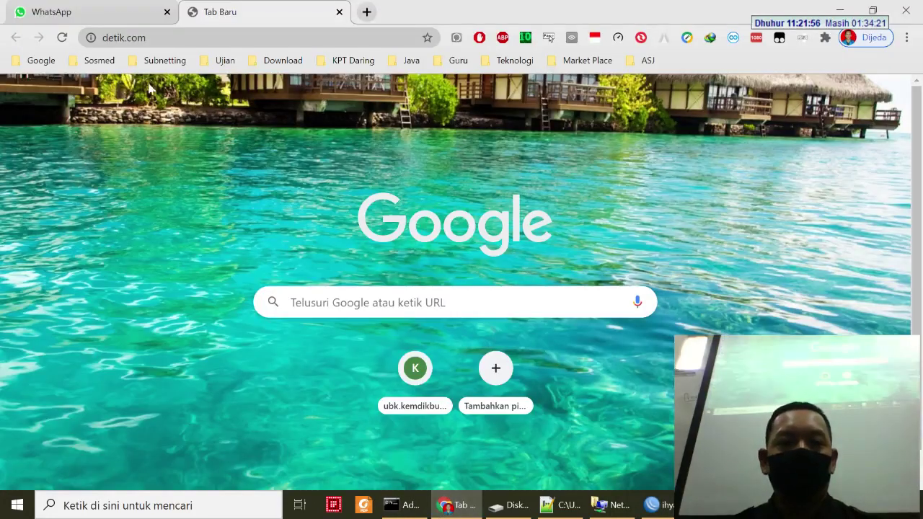
left_click(166, 37)
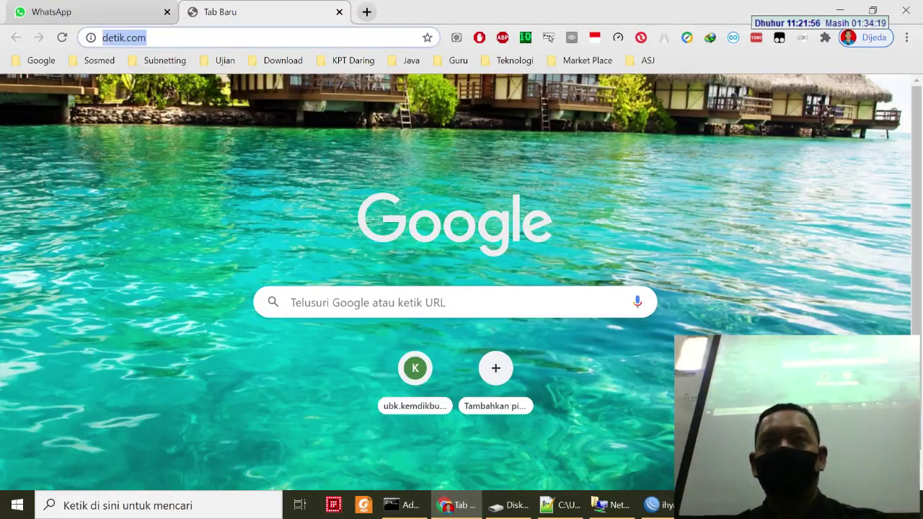
key("Return")
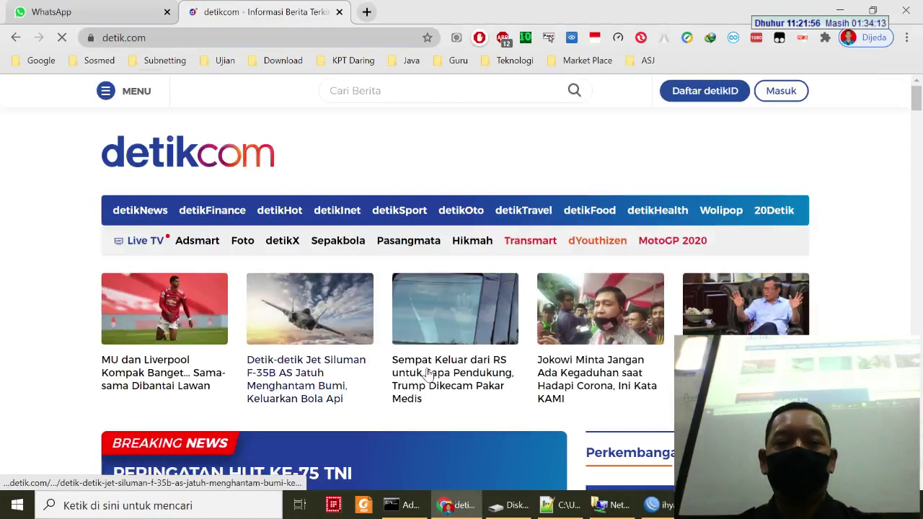
Step: Switch to WinBox and open the router's DHCP server list
key("alt+Tab")
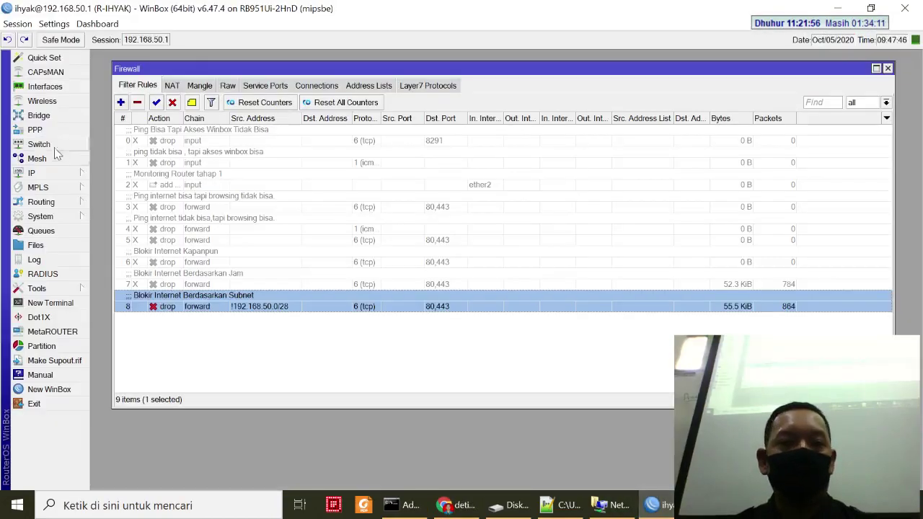
left_click(63, 171)
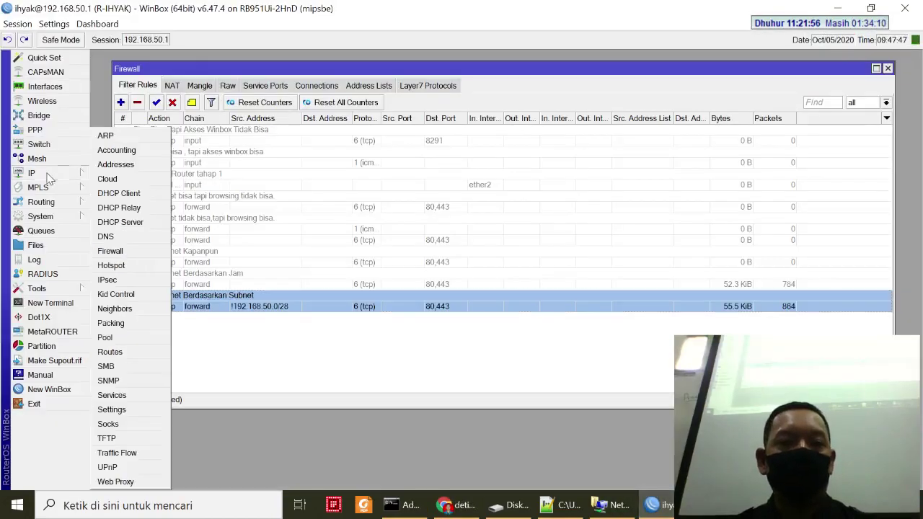
left_click(119, 222)
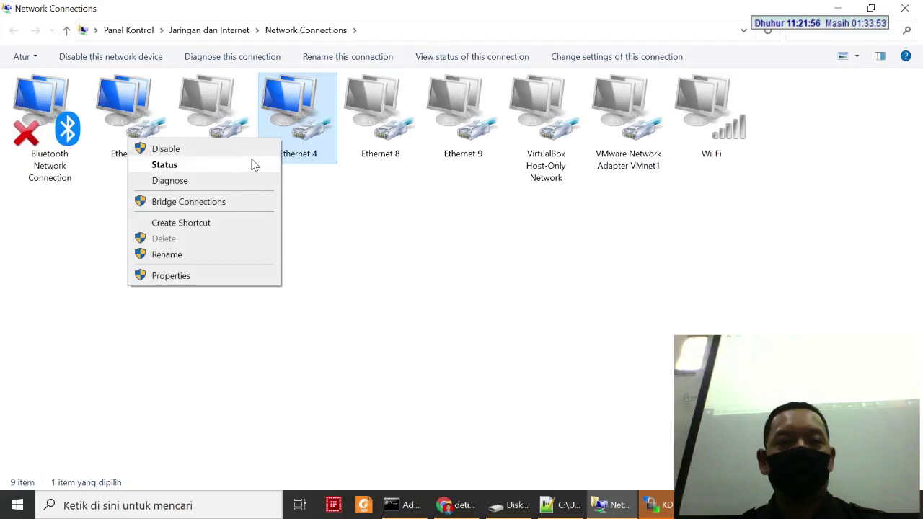
Step: In Network Connections, check the status and connection details of Ethernet 4, and close both dialogs
left_click(254, 165)
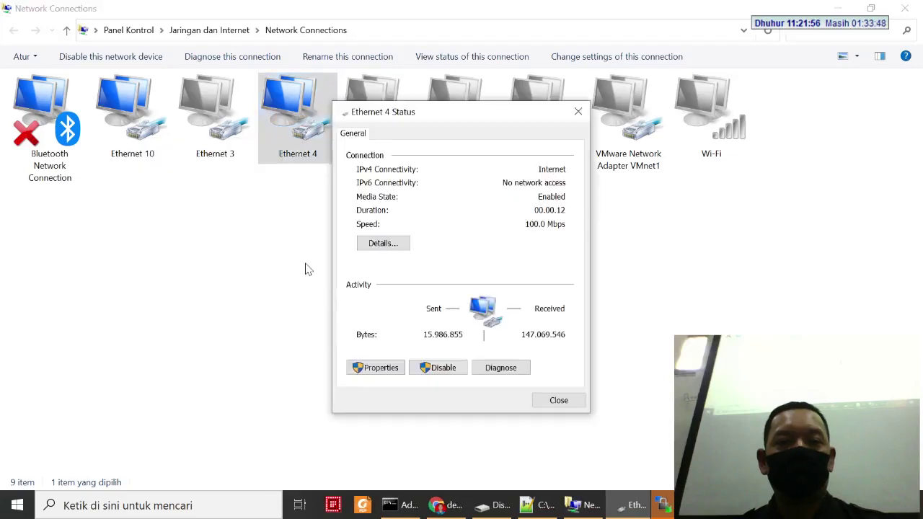
left_click(383, 244)
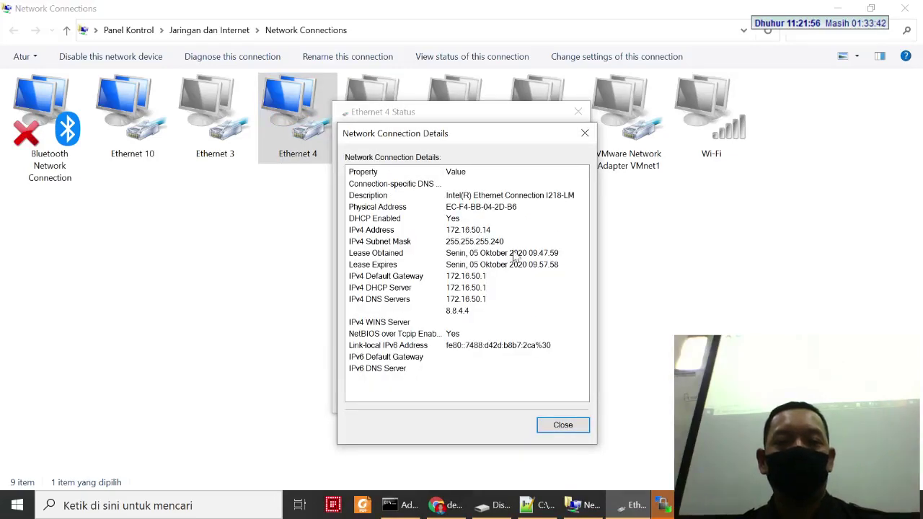
key("Escape")
key("Escape")
Step: Switch to WinBox, reconnect to the router at 192.168.50.1, and close the DHCP Server window
key("alt+Tab")
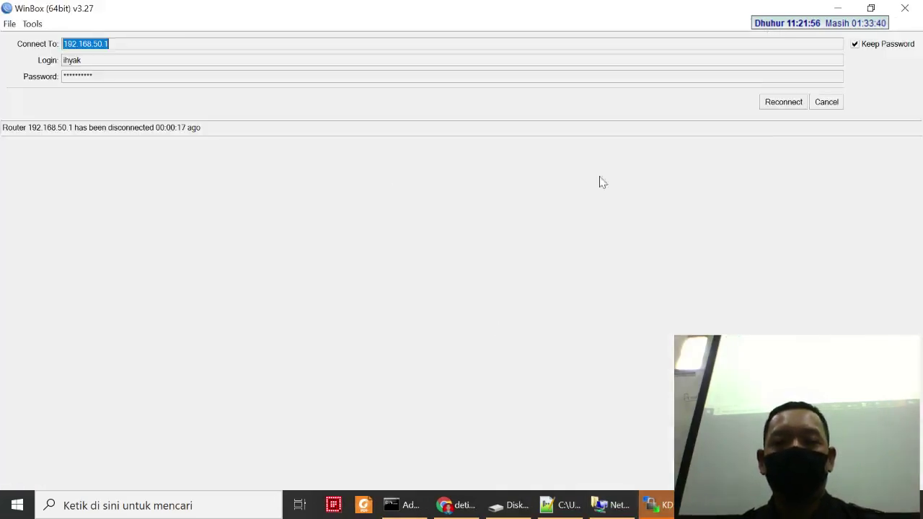
left_click(772, 108)
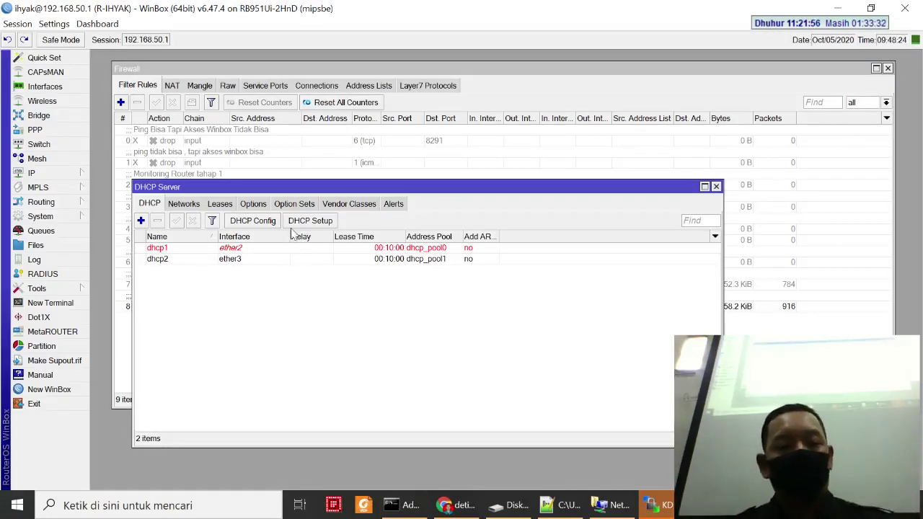
key("Escape")
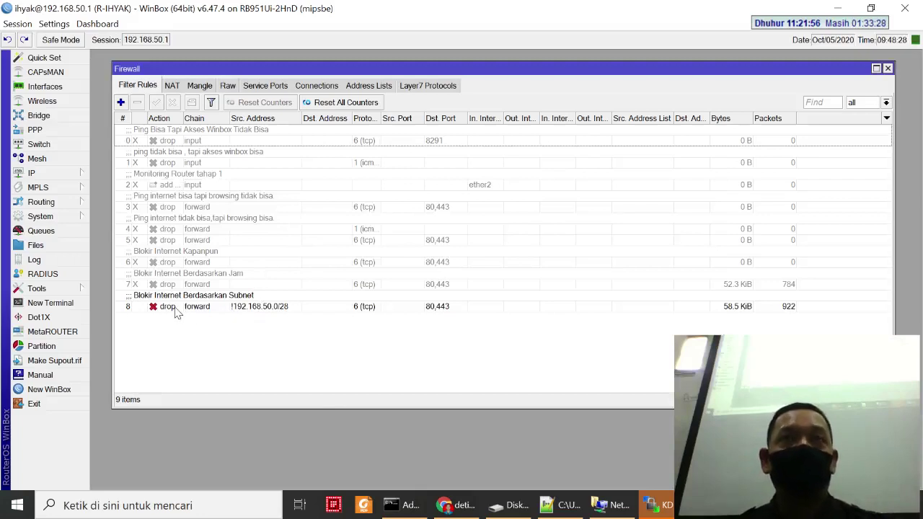
Step: Switch to Chrome, replace the detik.com tab with a fresh one, and load detik.com in it
left_click(461, 505)
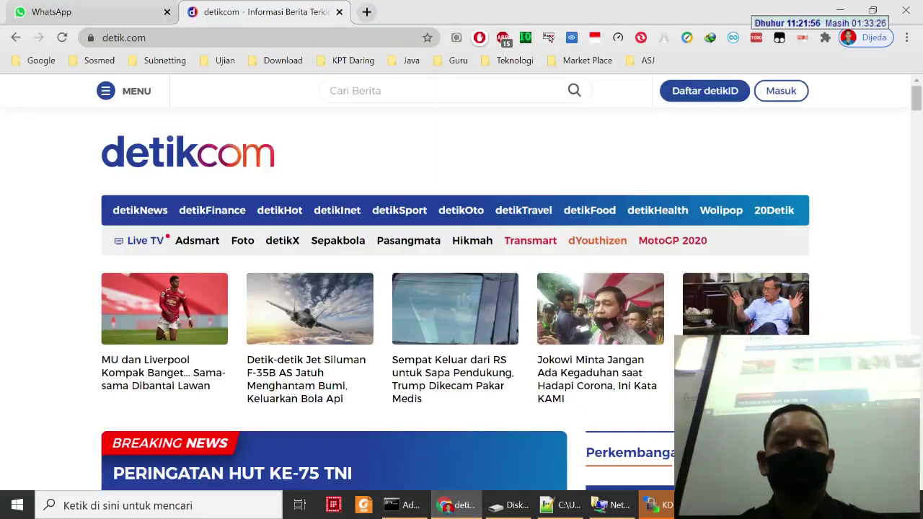
left_click(338, 12)
left_click(196, 12)
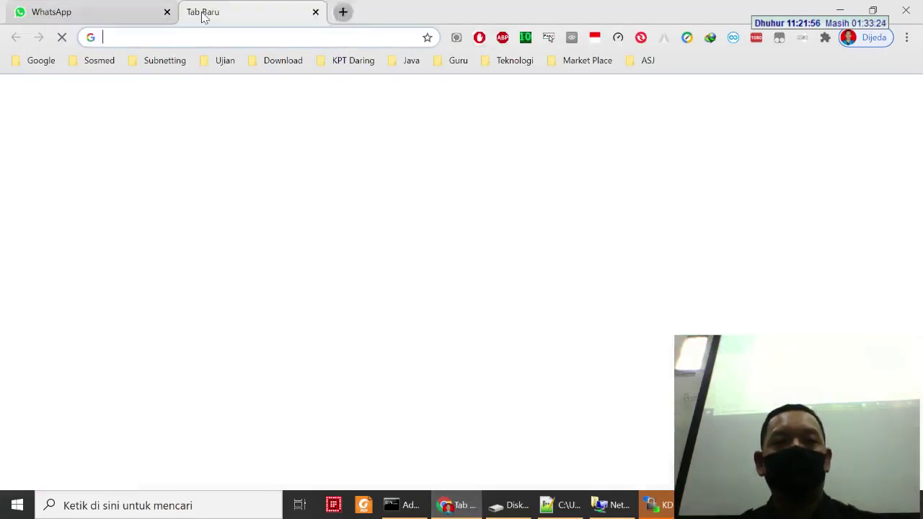
type("detik.com")
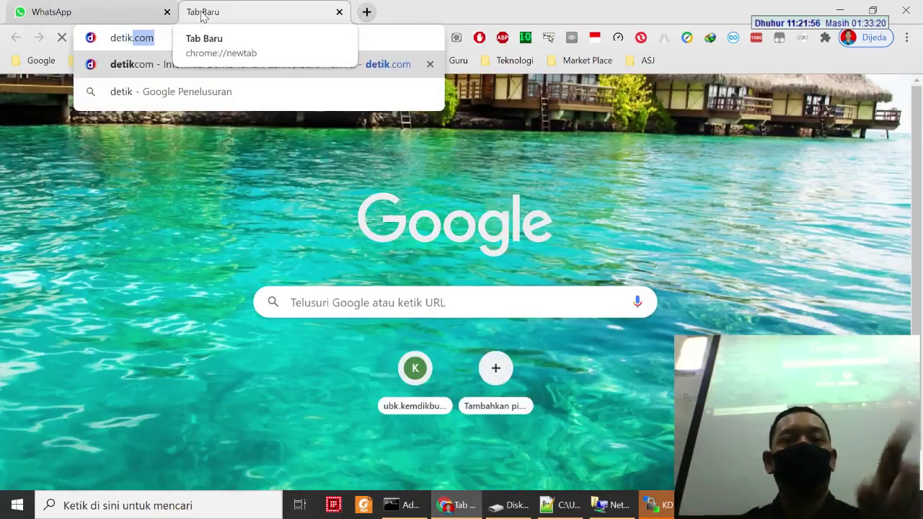
key("Return")
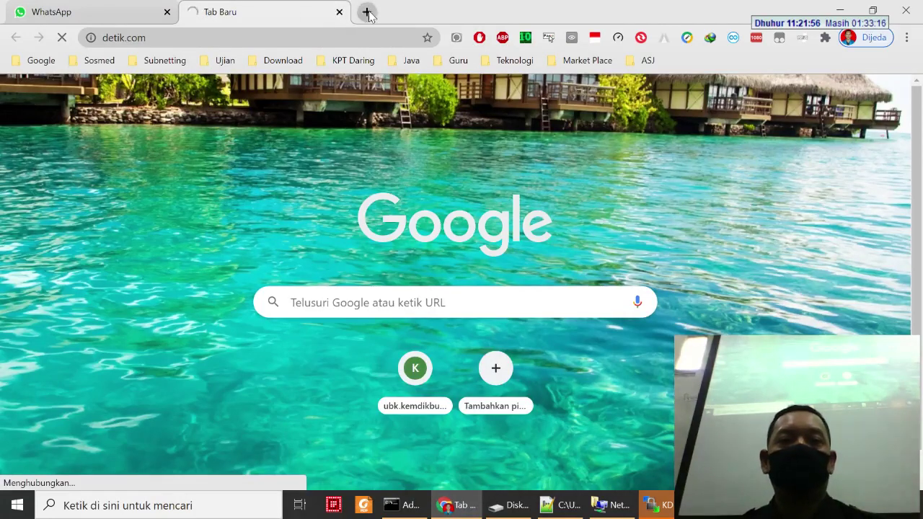
Step: Open the Murdockcruz site from the Teknologi bookmarks in a new tab
left_click(366, 11)
left_click(516, 62)
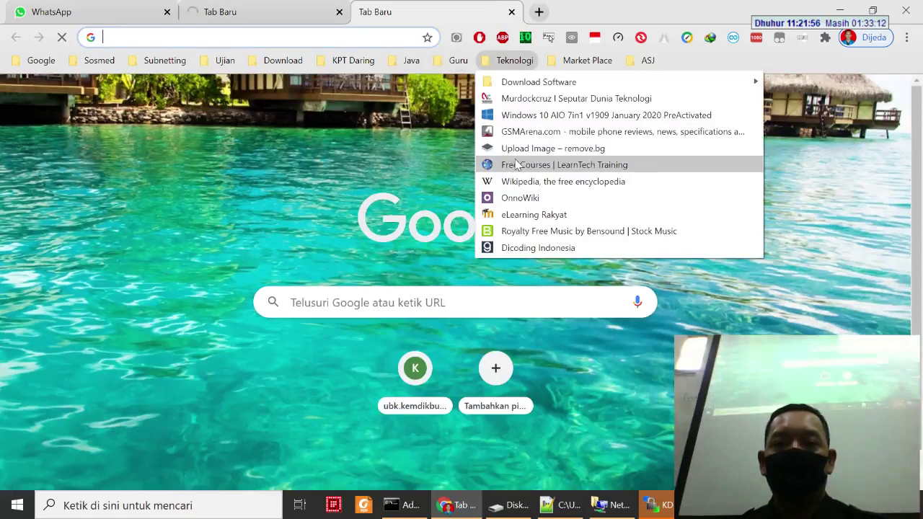
left_click(509, 105)
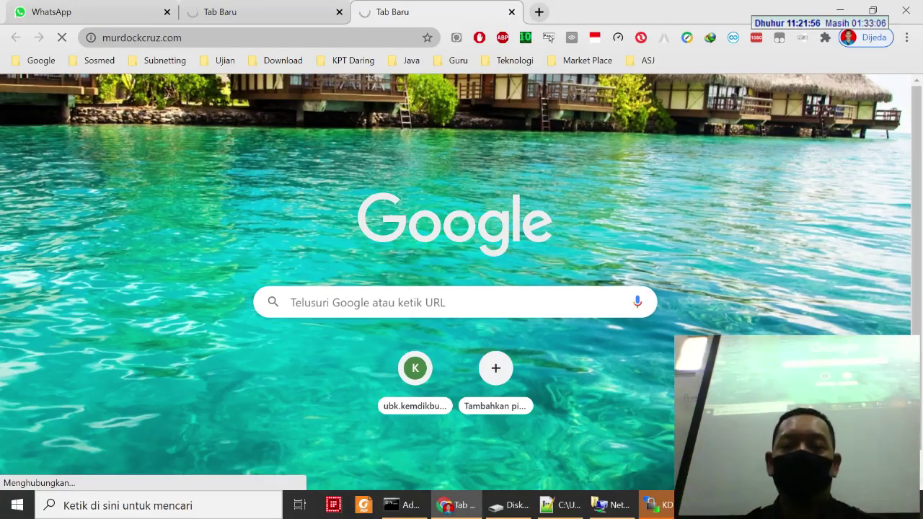
Step: Check the subnet blocking rule's traffic counters in WinBox and return to Chrome to view the detik.com tab
left_click(415, 504)
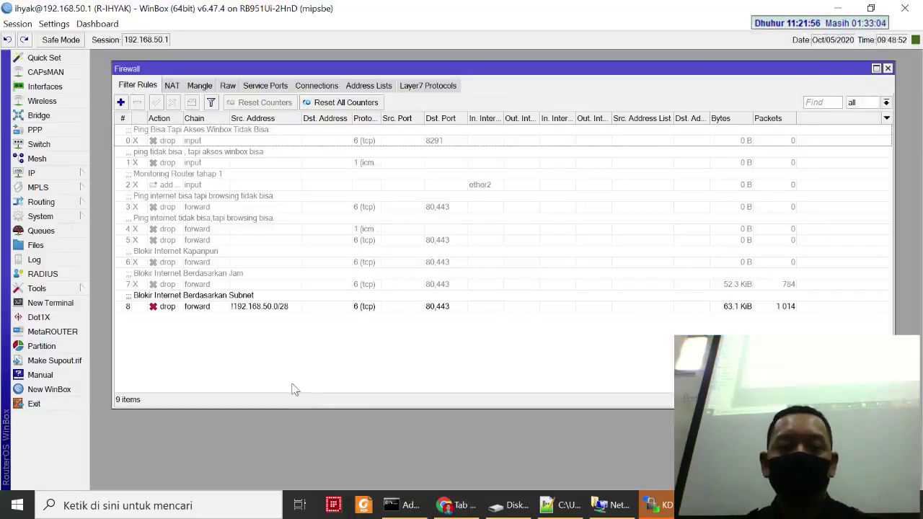
left_click(454, 505)
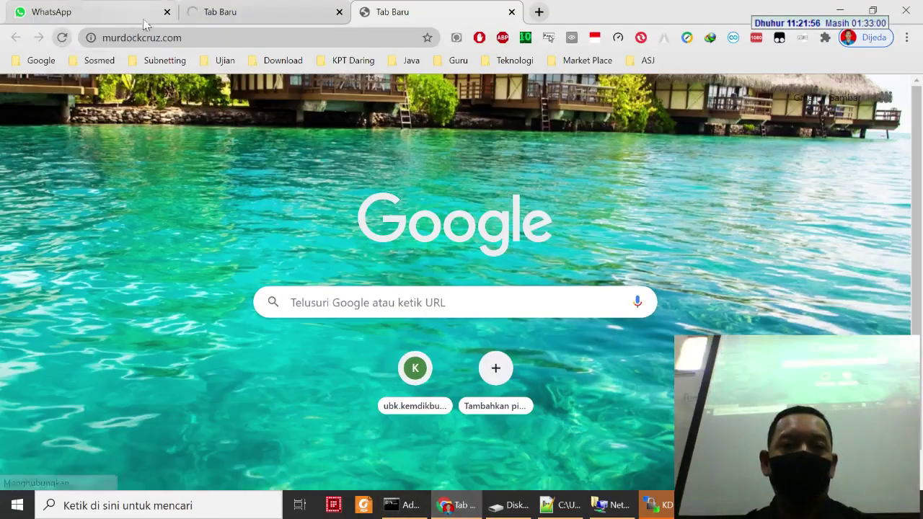
left_click(194, 13)
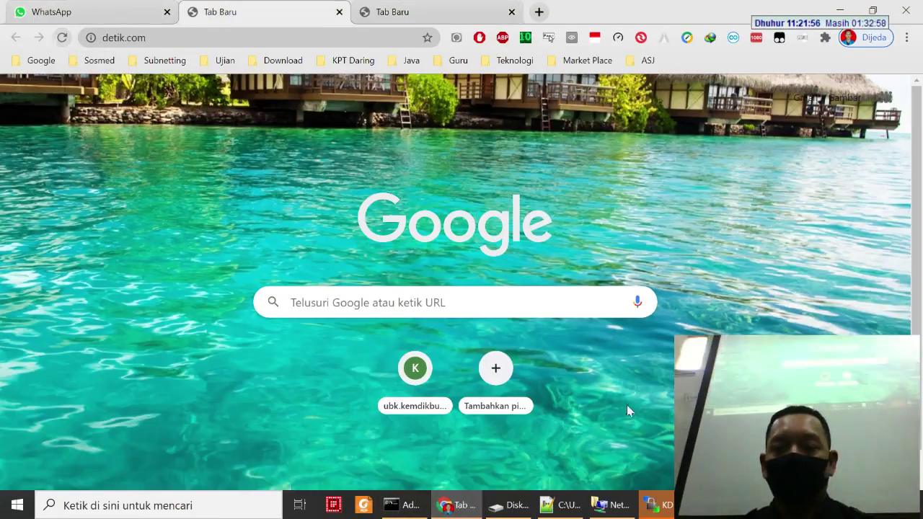
Step: In WinBox, remove the negation from source address 192.168.50.0/28 in the "Blokir Internet Berdasarkan Subnet" rule and save it
key("alt+Tab")
left_click(186, 308)
double_click(186, 308)
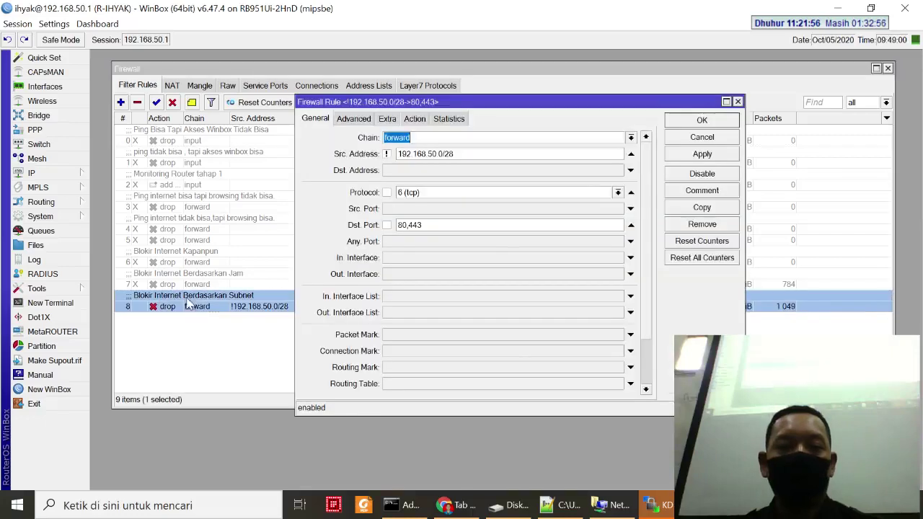
left_click(387, 154)
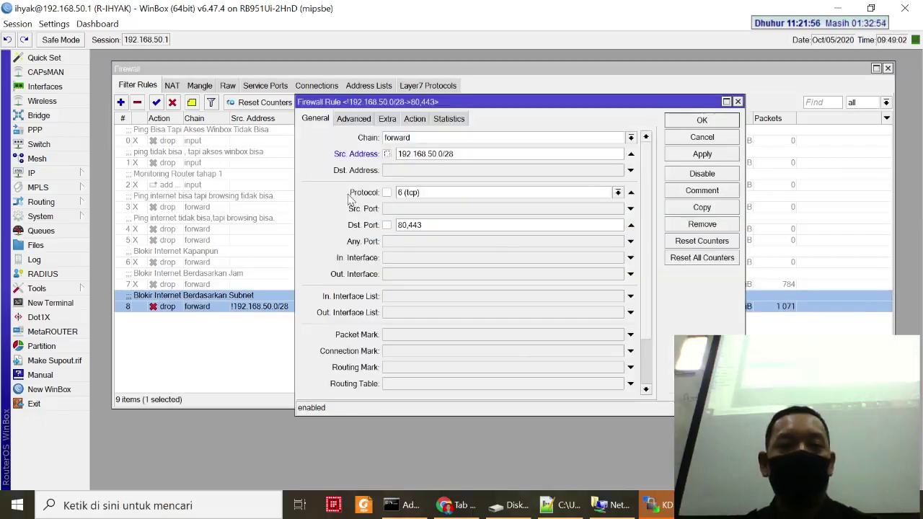
left_click_drag(453, 154, 412, 154)
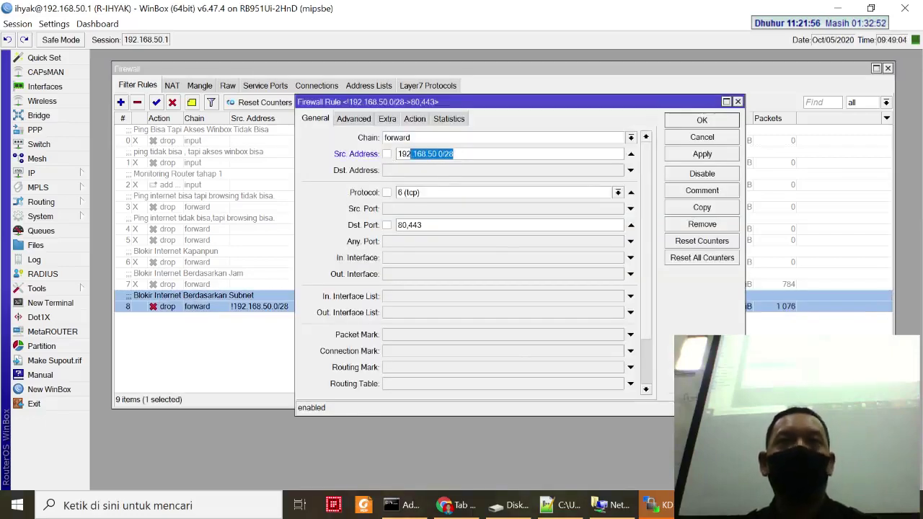
left_click(387, 153)
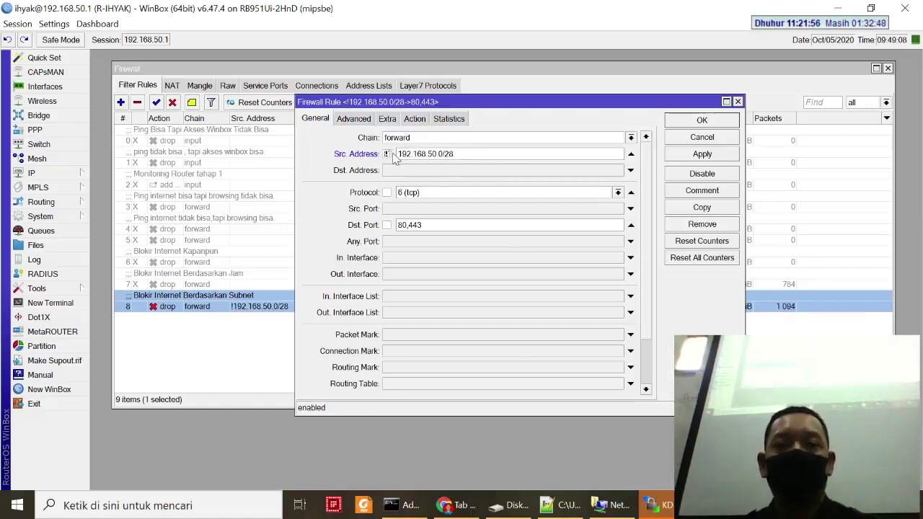
left_click(672, 153)
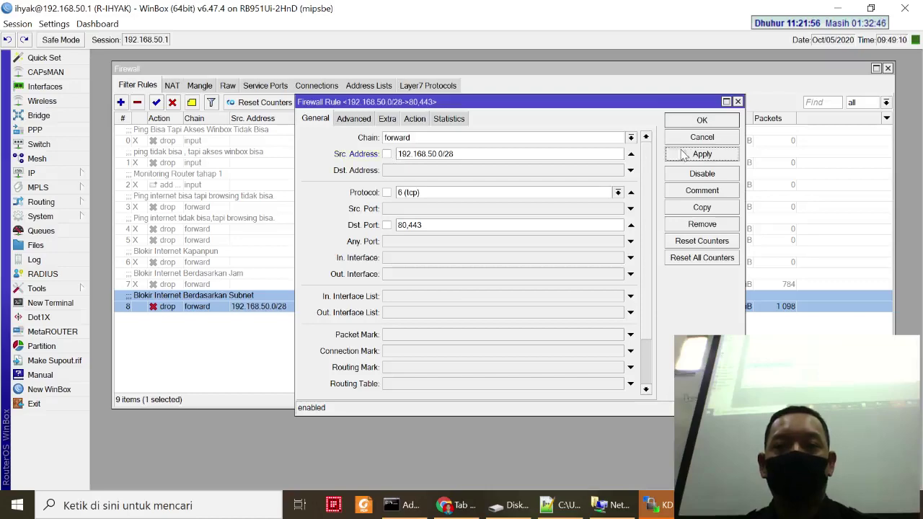
left_click(681, 121)
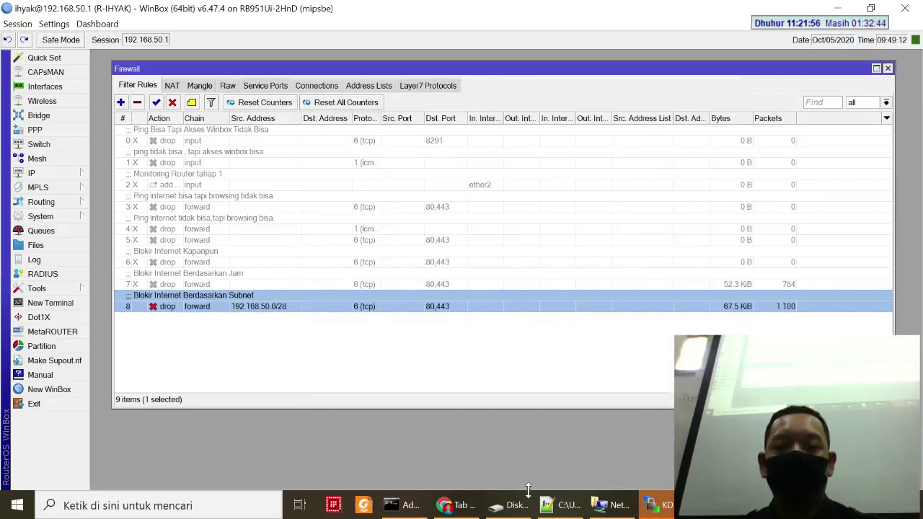
Step: Switch to Chrome and load detik.com and murdockcruz.com again in their existing tabs
left_click(456, 505)
left_click(238, 37)
key("Return")
left_click(368, 12)
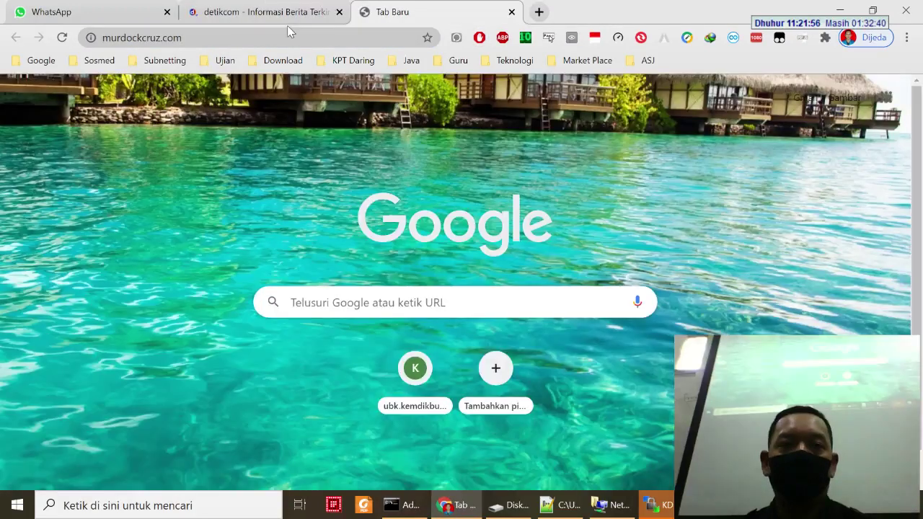
left_click(287, 37)
key("Return")
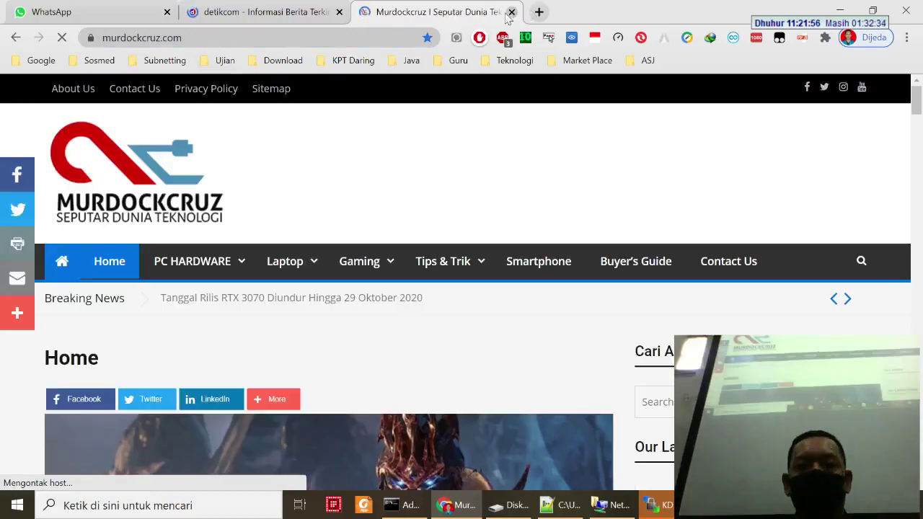
Step: Close the murdockcruz.com and detik.com tabs, switch to WinBox, and open the "Blokir Internet Berdasarkan Subnet" rule
left_click(511, 12)
key("ctrl+Tab")
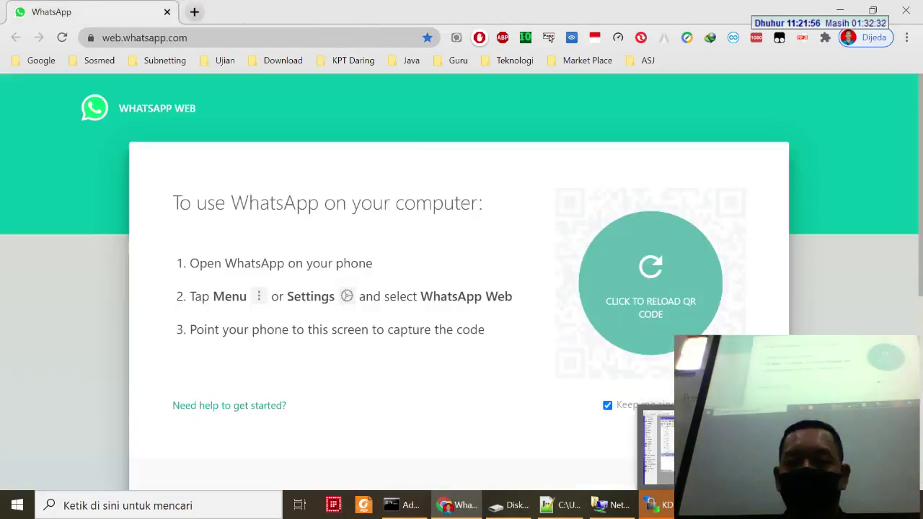
key("alt+Tab")
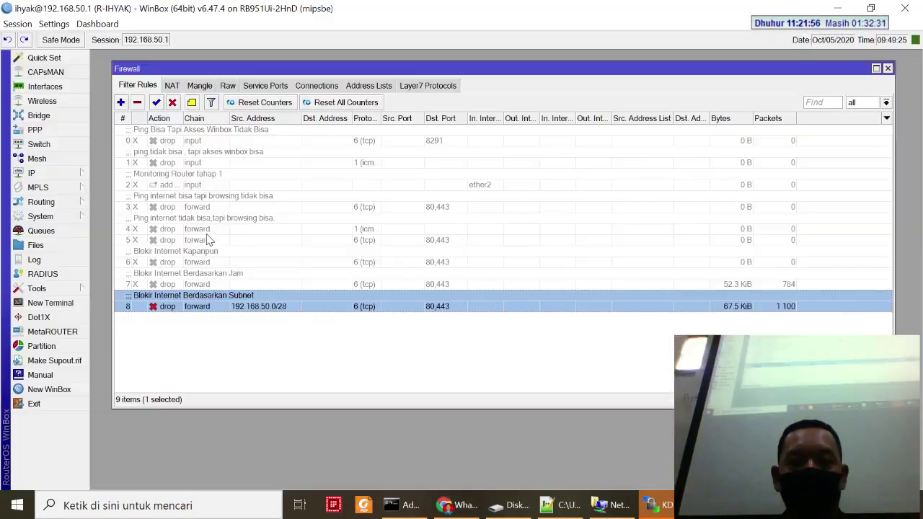
double_click(246, 305)
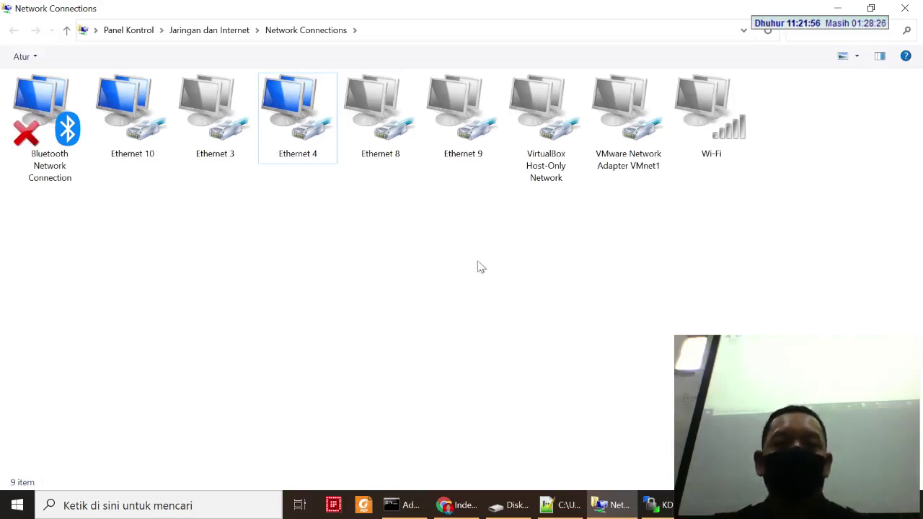
right_click(295, 155)
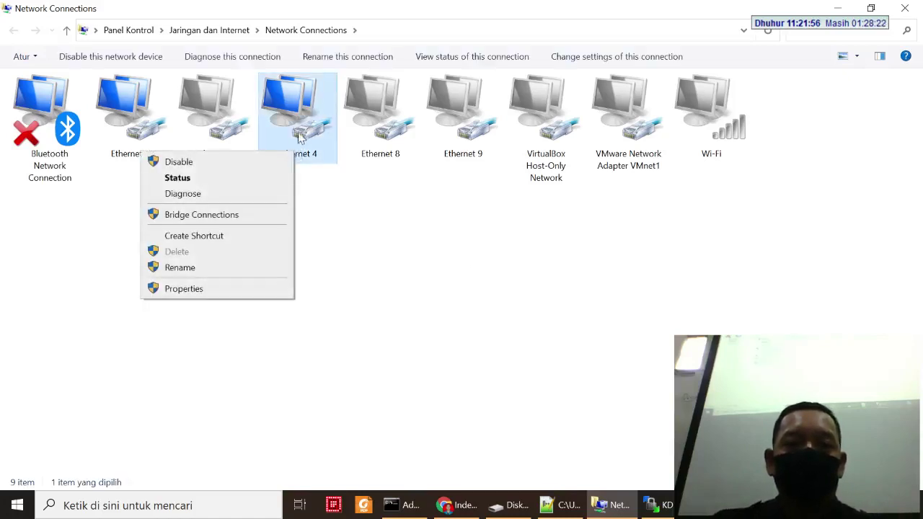
left_click(432, 208)
left_click(905, 8)
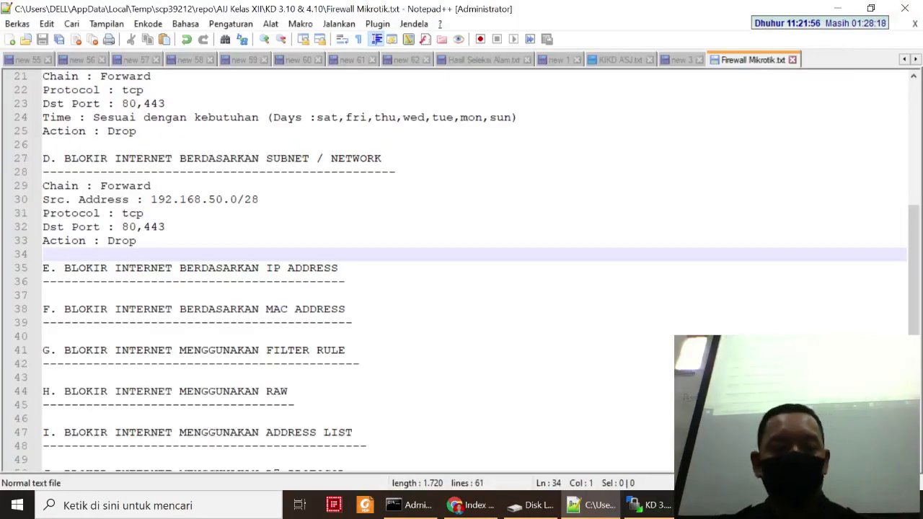
Step: Show the desktop and open Network Connections by running ncpa.cpl
key("super+d")
key("super+r")
type("ncpa.cpl")
key("Down")
key("Return")
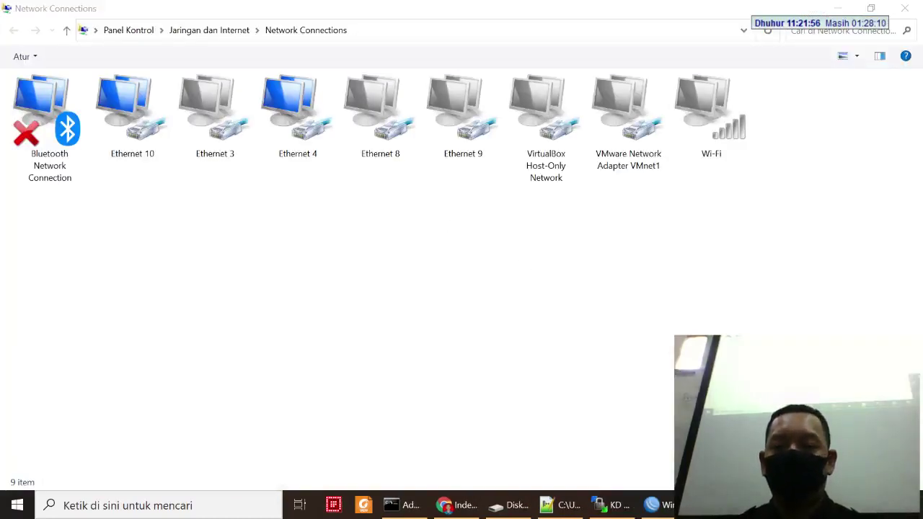
Step: Open the Internet Protocol Version 4 (TCP/IPv4) properties of the Ethernet 4 adapter
right_click(293, 123)
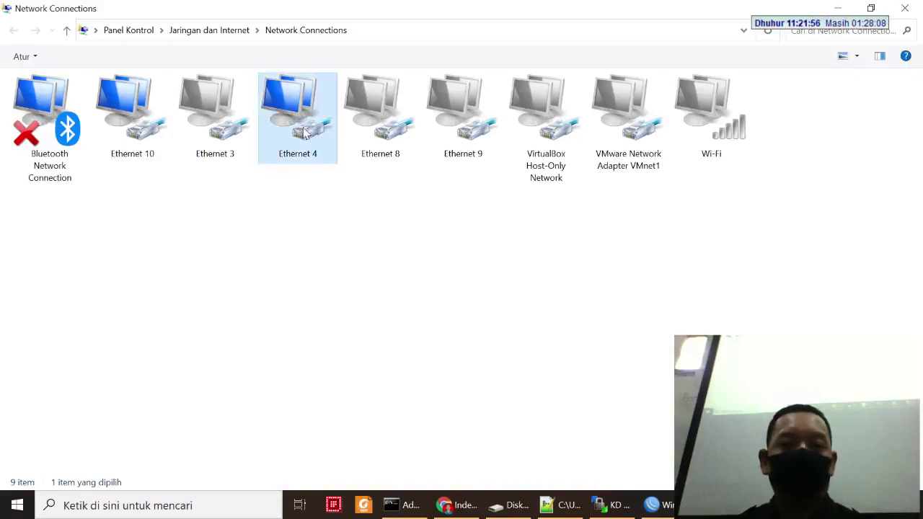
left_click(399, 209)
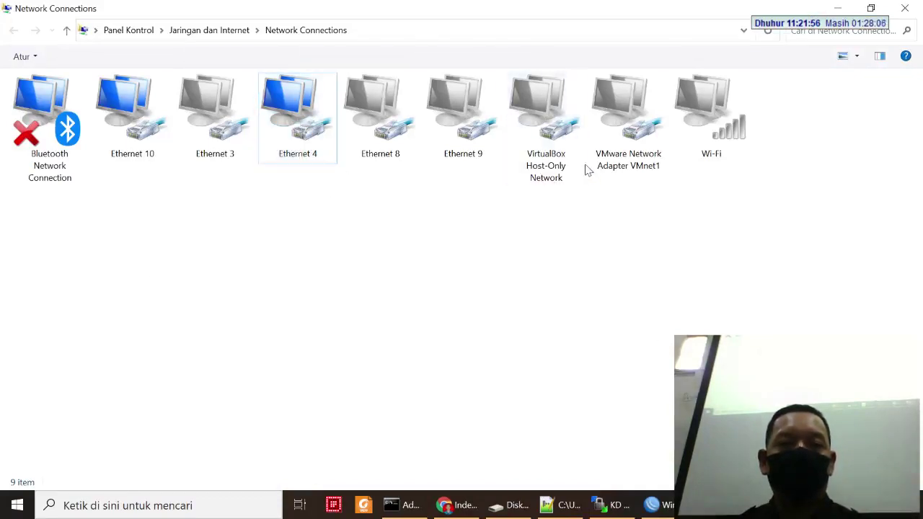
left_click(503, 144)
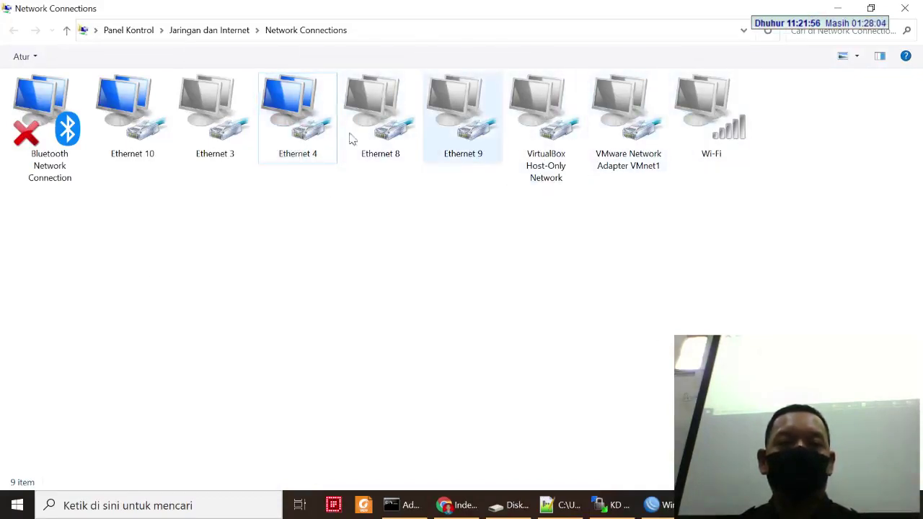
right_click(287, 123)
left_click(206, 261)
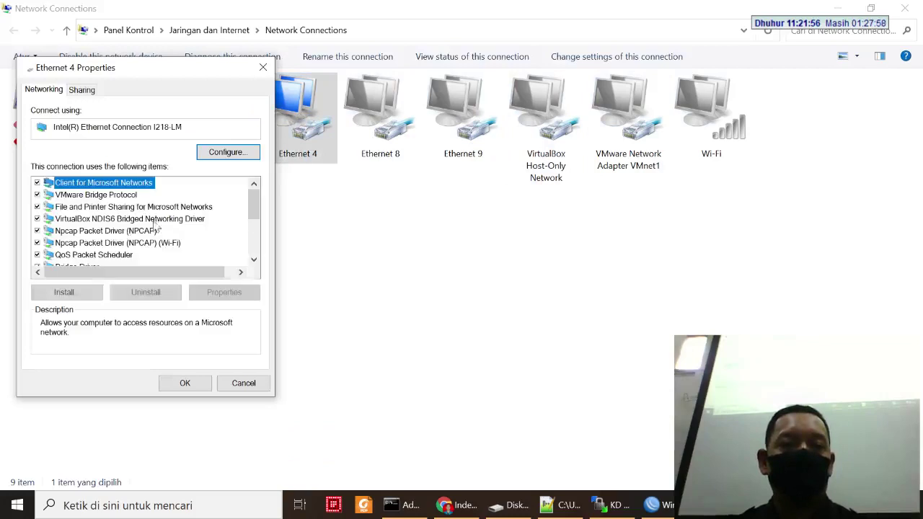
scroll(124, 203, "down", 3)
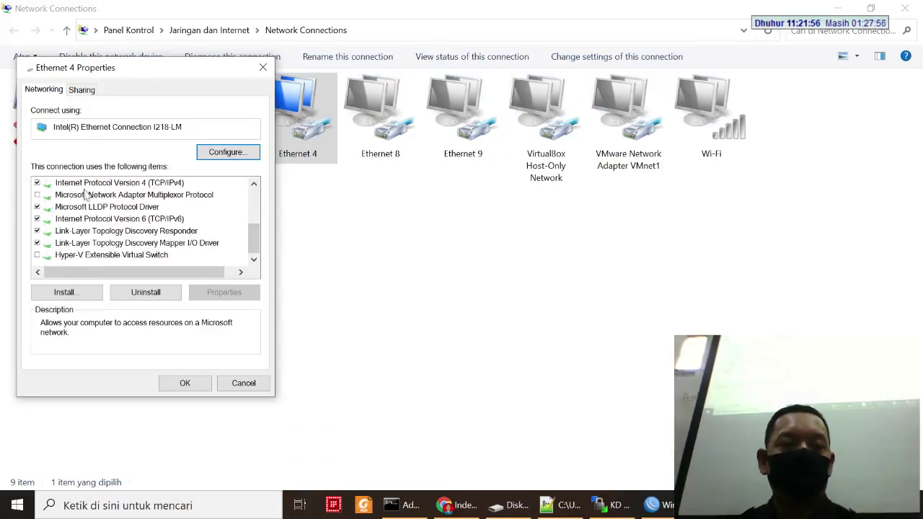
double_click(134, 186)
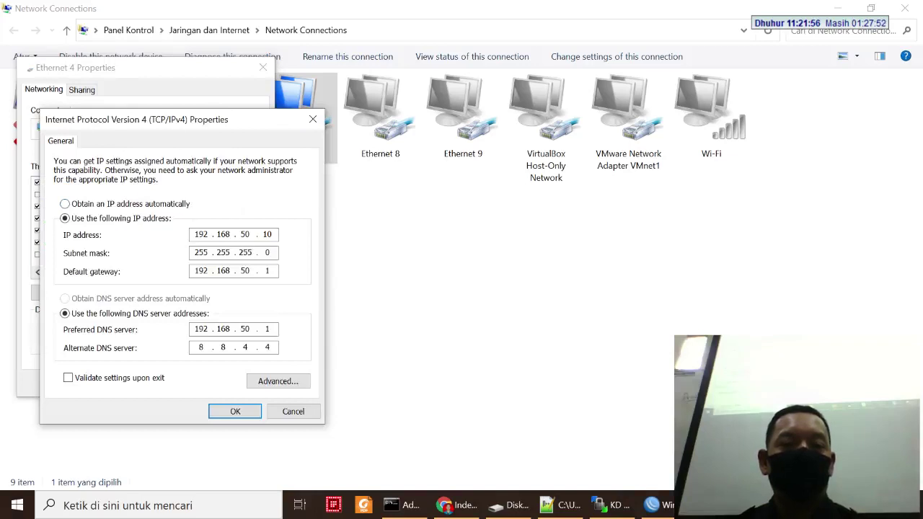
Step: Review Ethernet 4's static IP address, default gateway and preferred DNS server, and accept both properties dialogs
double_click(245, 271)
double_click(245, 329)
double_click(245, 234)
double_click(245, 271)
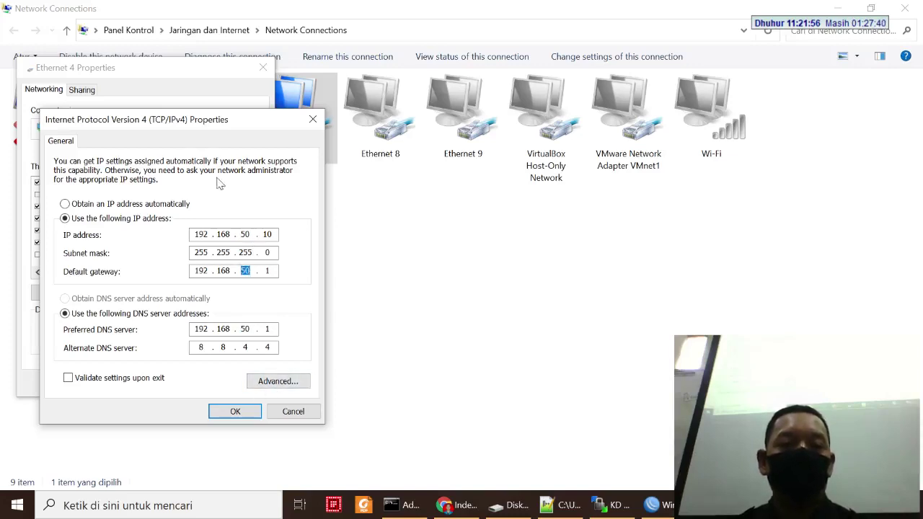
left_click(232, 411)
left_click(202, 383)
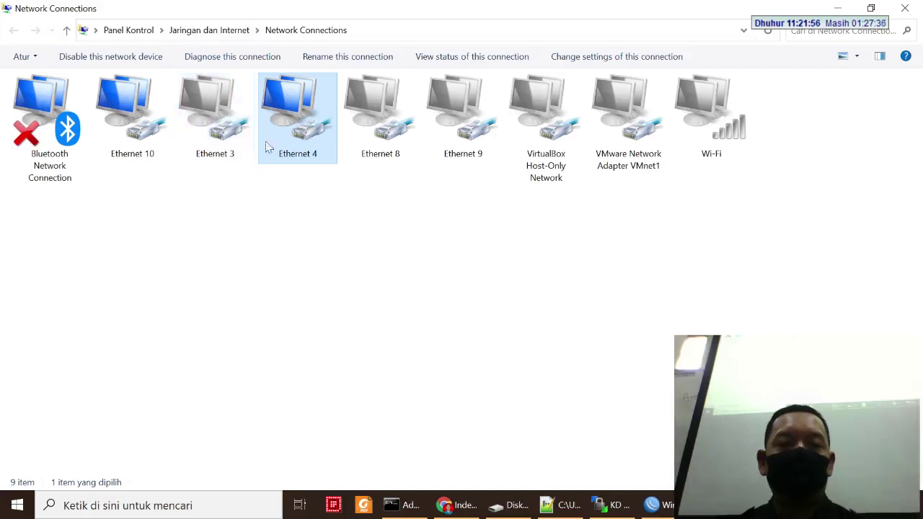
Step: Check Ethernet 4's status and network connection details, and close both dialogs
right_click(297, 128)
left_click(255, 151)
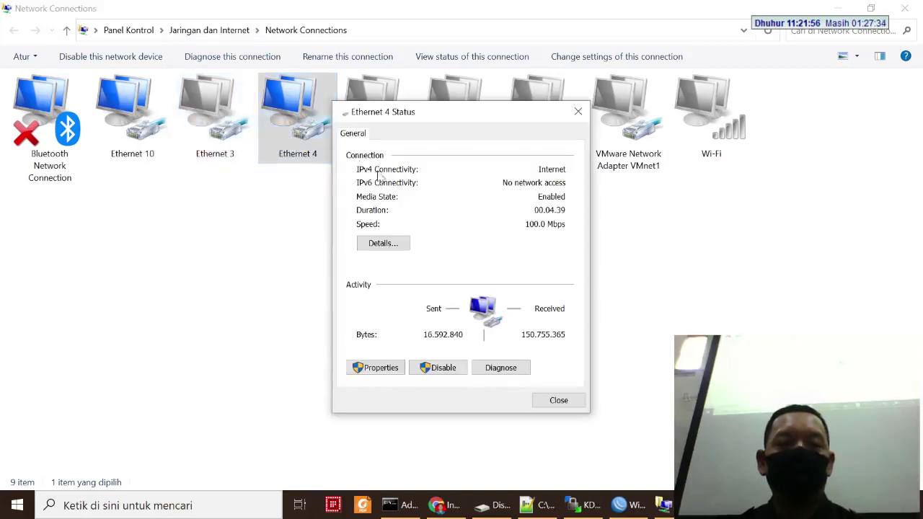
left_click(371, 243)
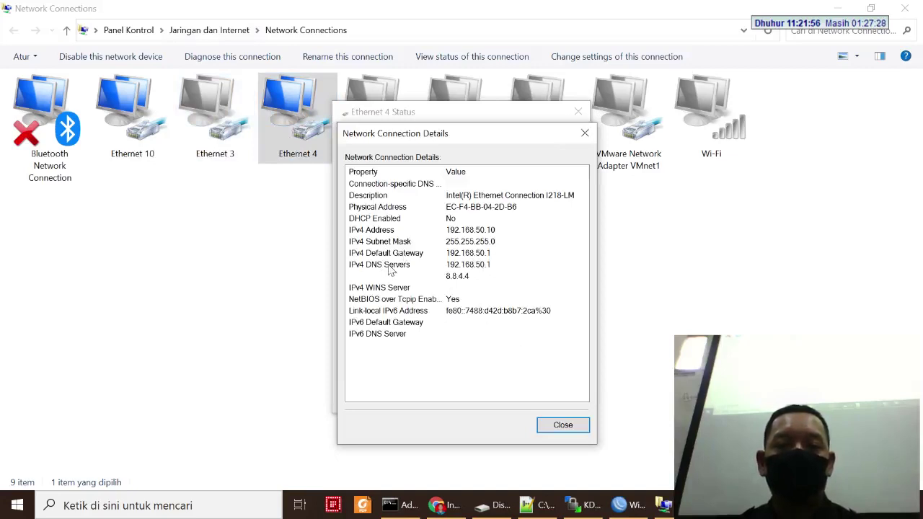
left_click(580, 426)
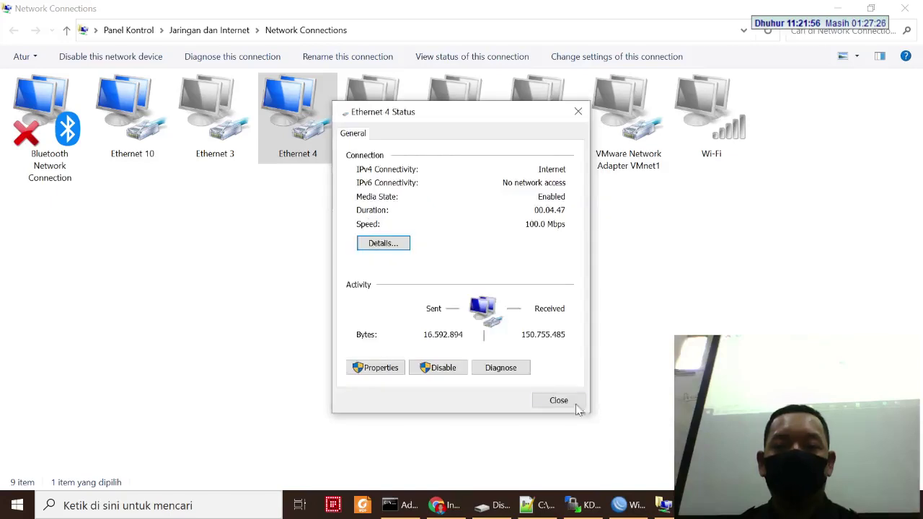
left_click(566, 401)
Step: Switch to Command Prompt, clear the screen, ping the router at 192.168.50.1 and stop the ping
left_click(406, 504)
type("cls")
key("Return")
type("pi")
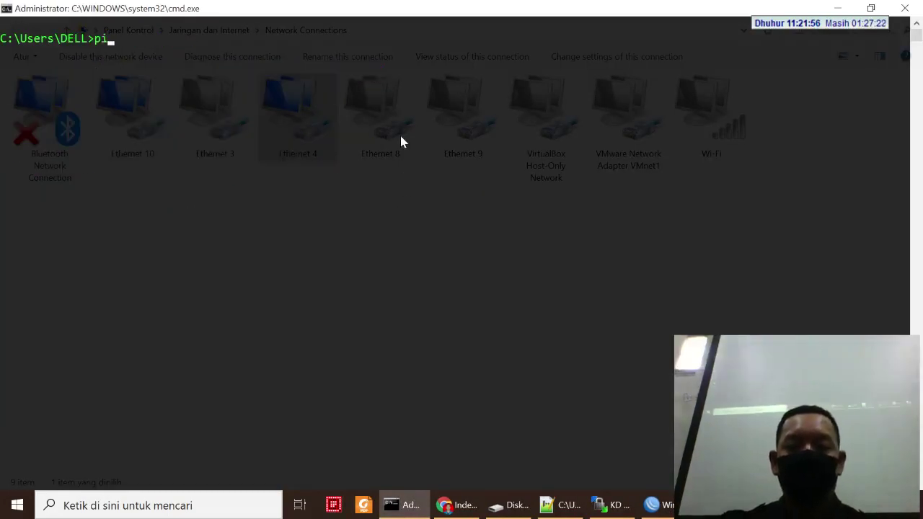
type("ng 192.")
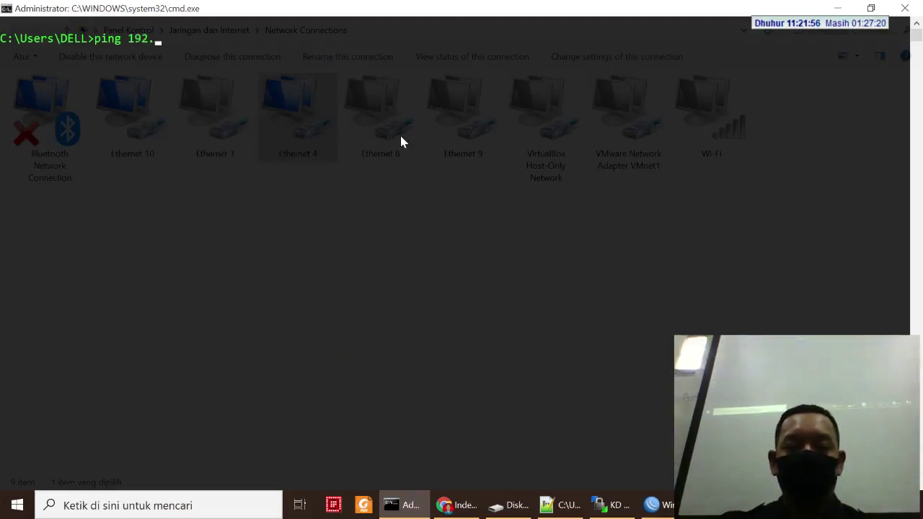
type("168.50.1")
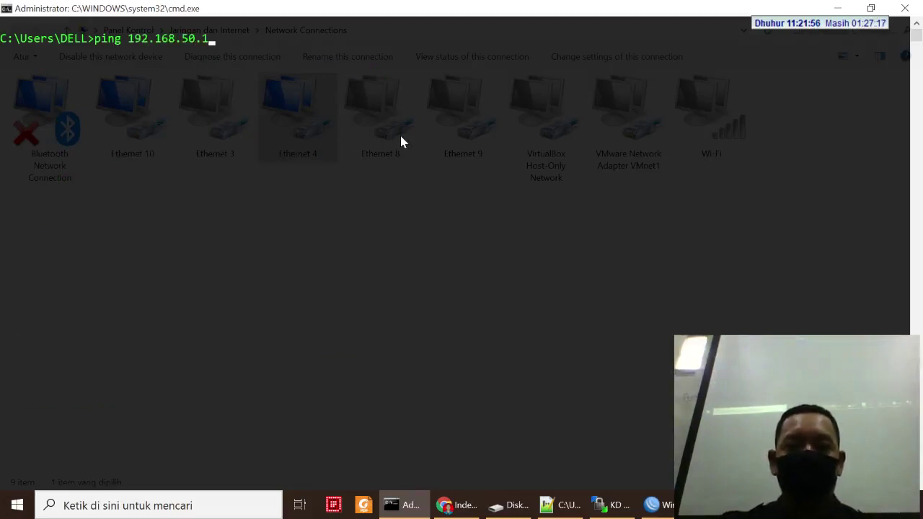
key("Return")
key("ctrl+c")
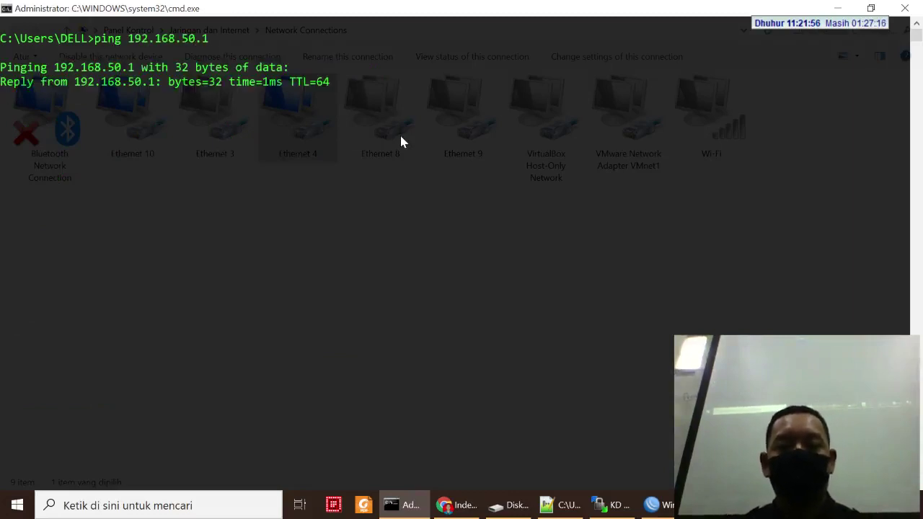
Step: Ping 8.8.4.4 to test internet connectivity, and stop the ping
type("ping 8.8.4.4")
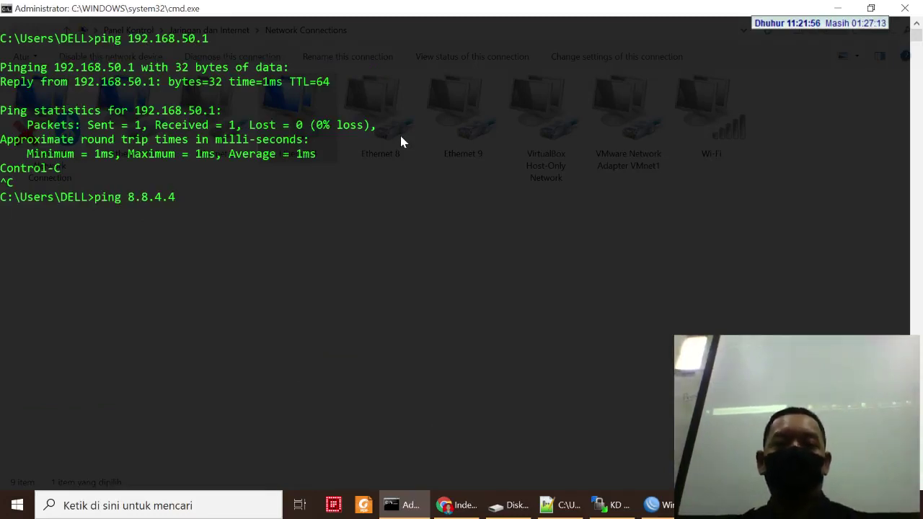
key("Return")
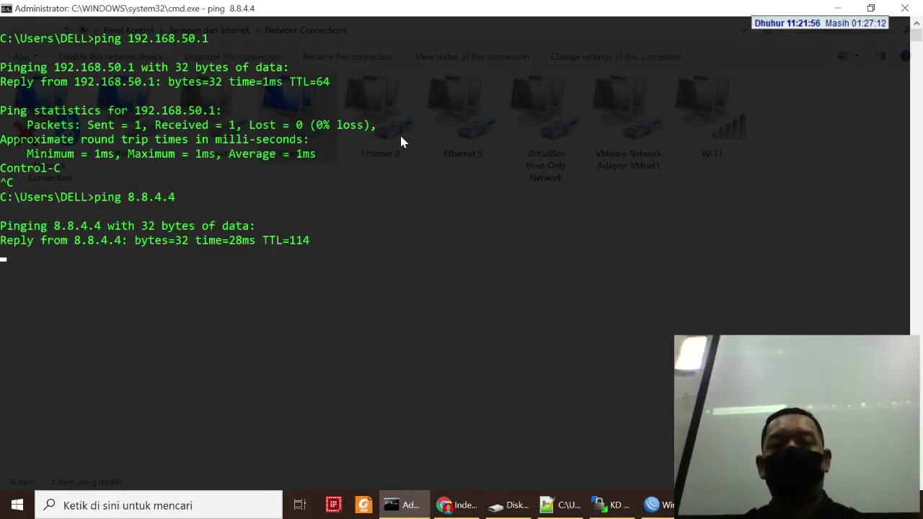
key("ctrl+c")
Step: Switch to WinBox and reconnect to the router at 192.168.50.1 with the saved login
key("alt+Tab")
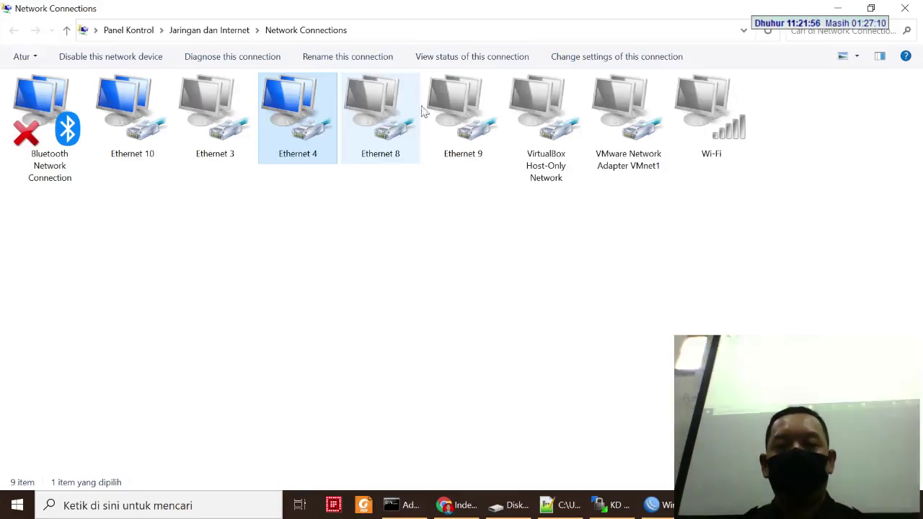
left_click(505, 311)
key("alt+Tab")
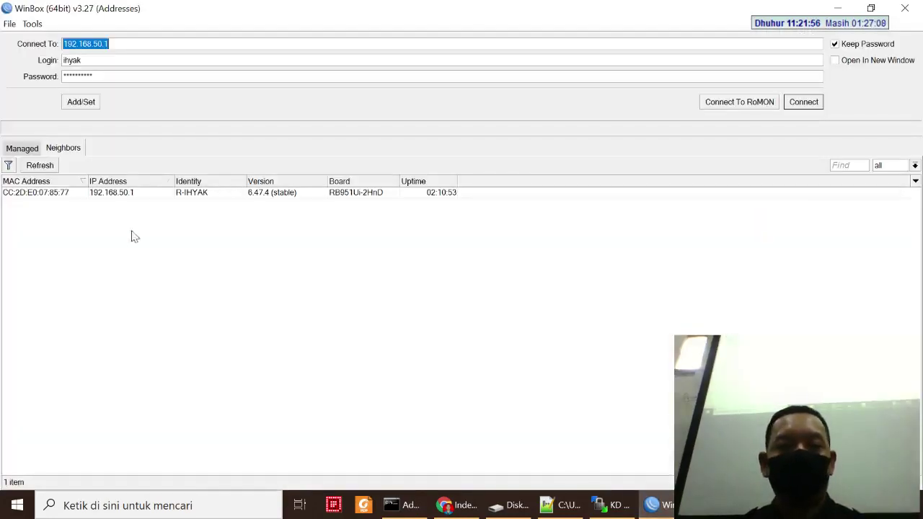
left_click(802, 101)
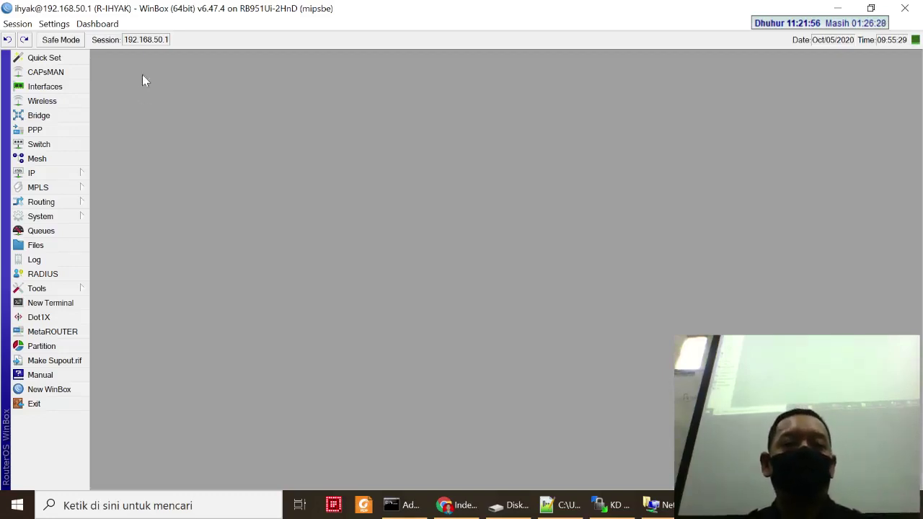
left_click(79, 173)
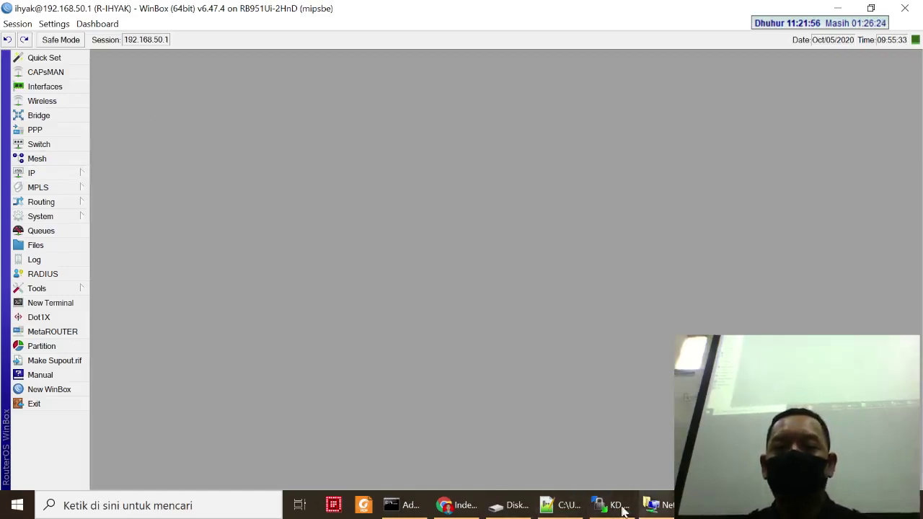
Step: Switch to Command Prompt and check the computer's IP configuration with ipconfig
left_click(408, 505)
type("ipconfig")
key("Return")
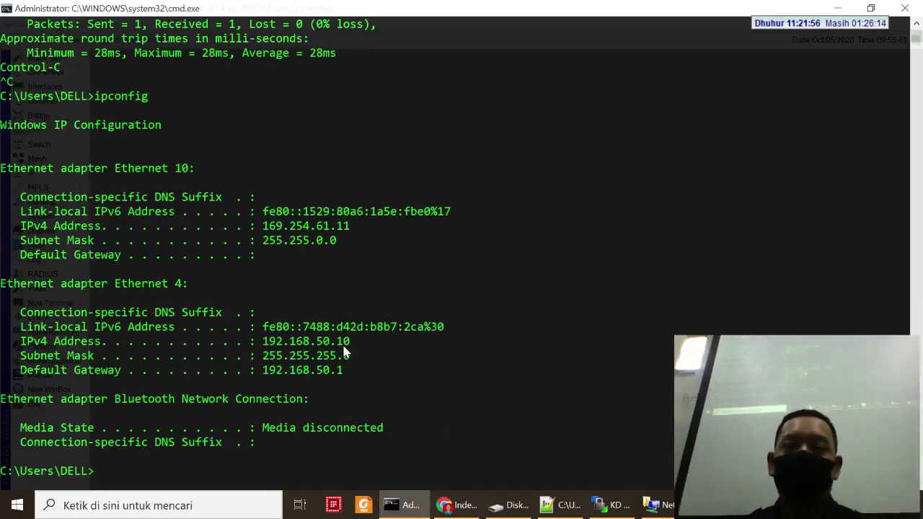
Step: Return to WinBox, open the IP firewall's filter rules and start a new rule
key("alt+Tab")
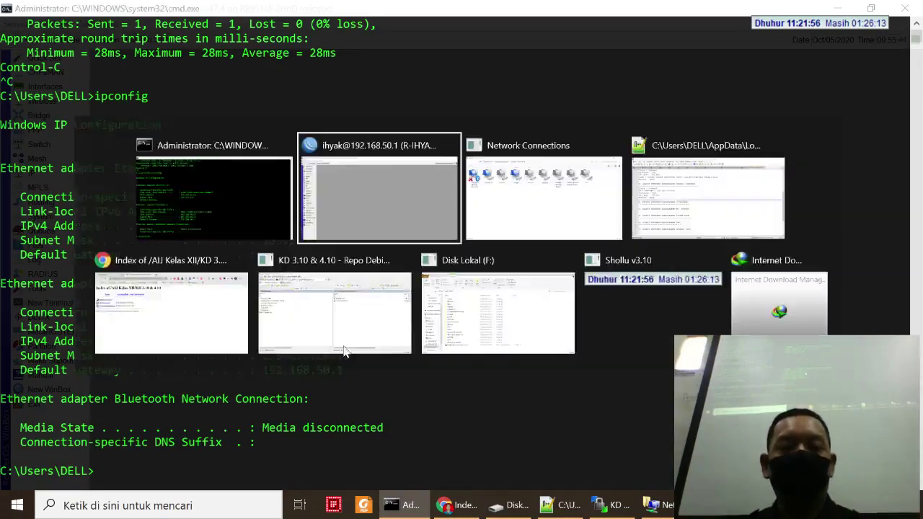
left_click(48, 175)
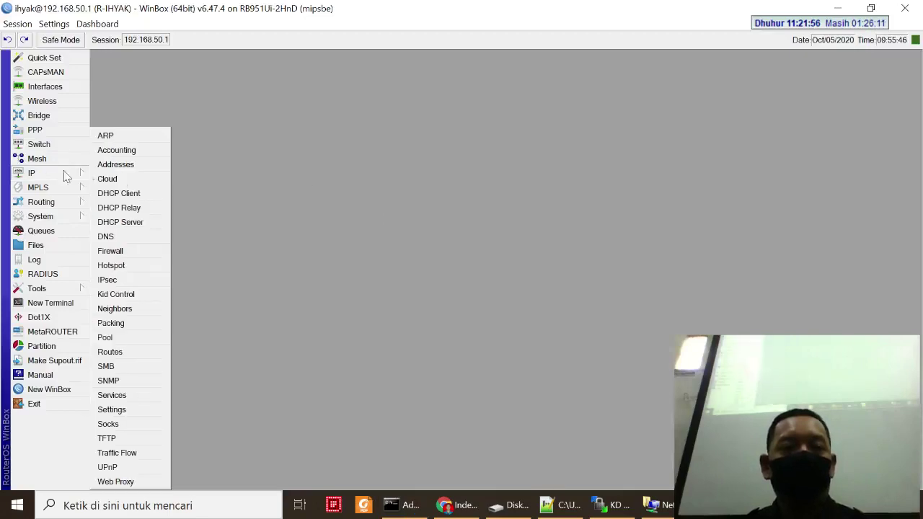
left_click(121, 252)
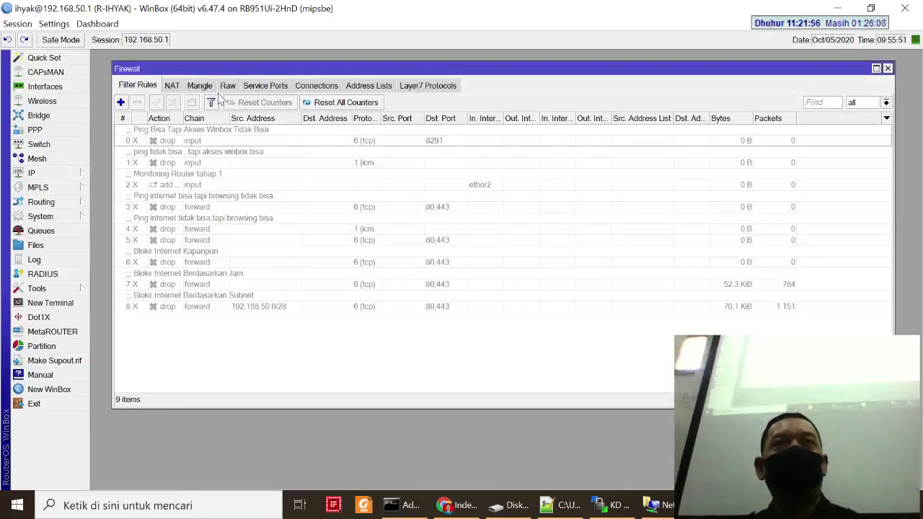
left_click(120, 103)
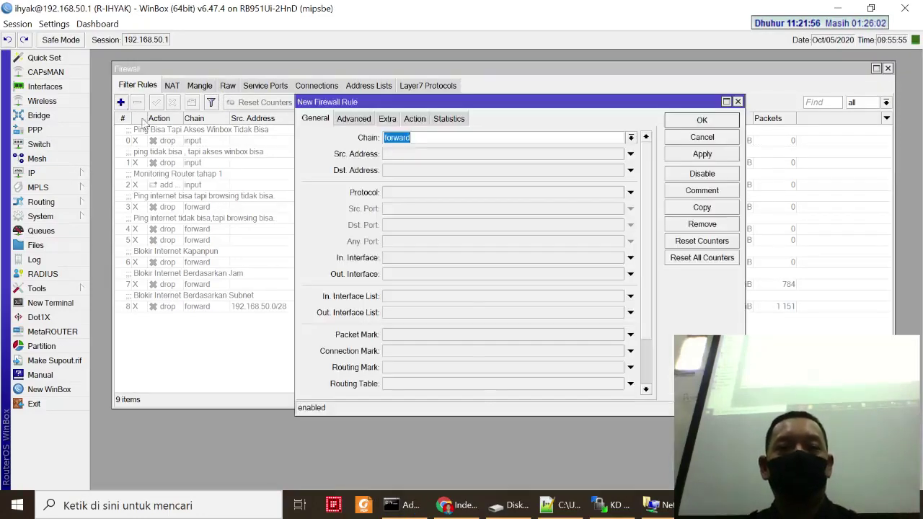
Step: Check the section on blocking internet by IP address in the Firewall Mikrotik.txt notes in Notepad++, and return to WinBox
left_click(561, 505)
left_click(43, 295)
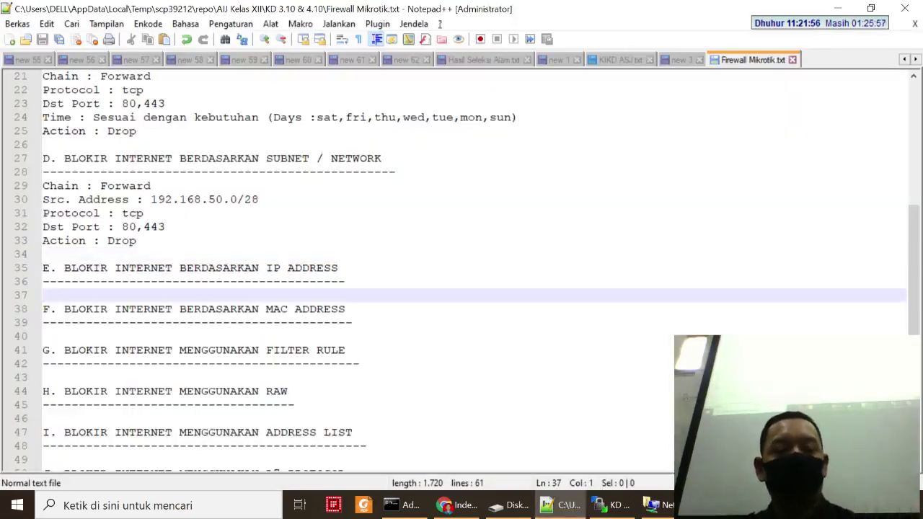
key("alt+Tab")
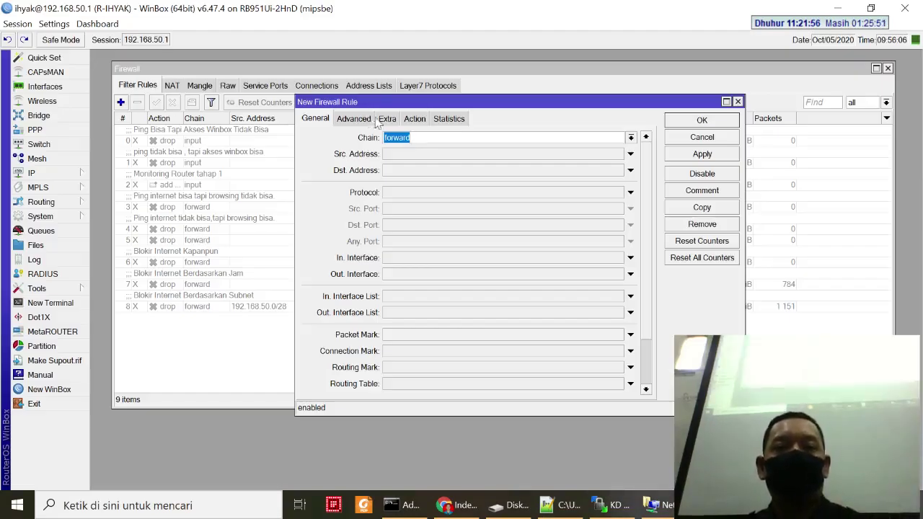
Step: Set the new forward-chain rule's source address to 192.168.50.10
left_click(392, 155)
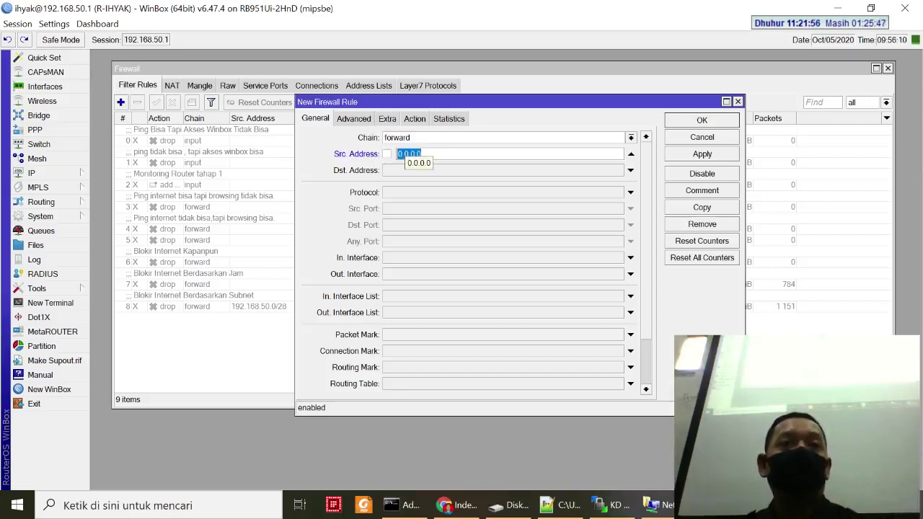
type("192.168")
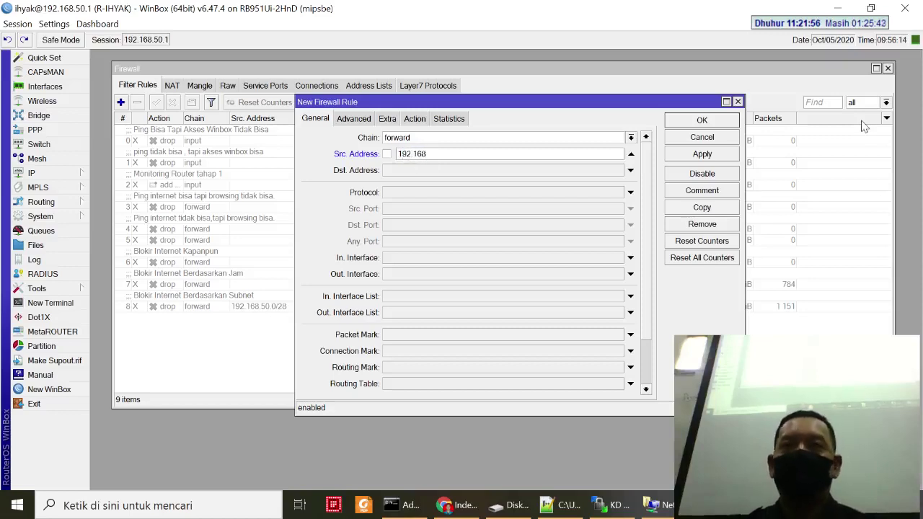
type(".50")
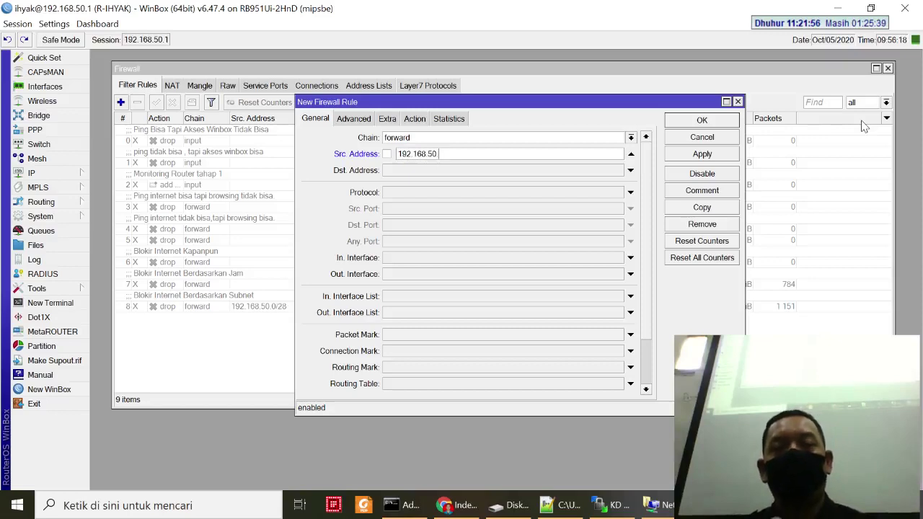
type(".10")
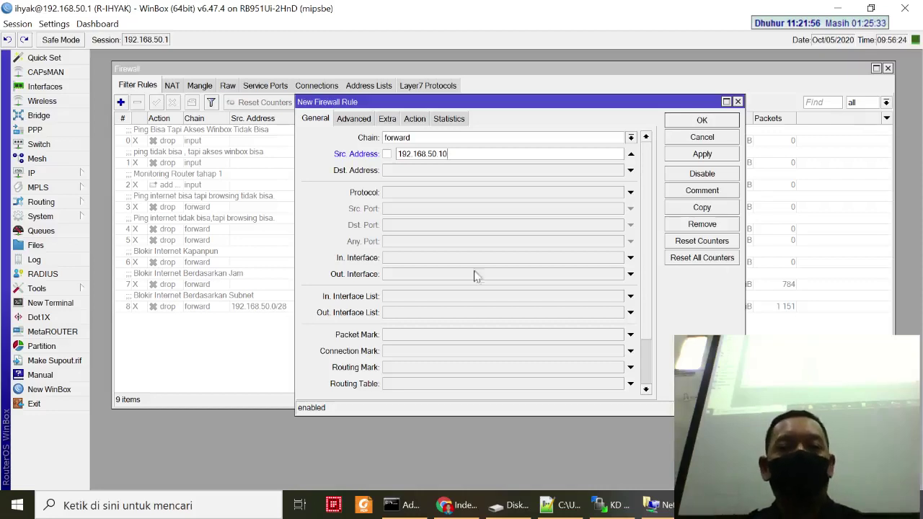
key("ctrl+a")
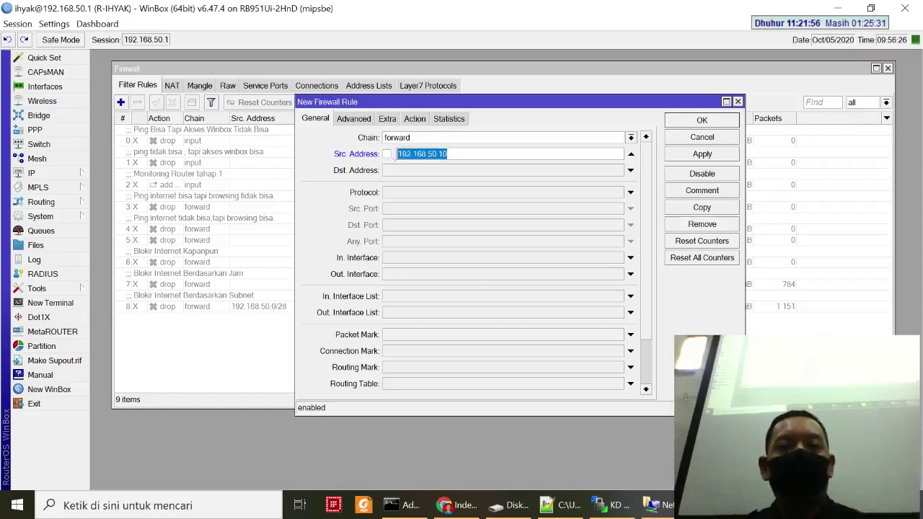
key("End")
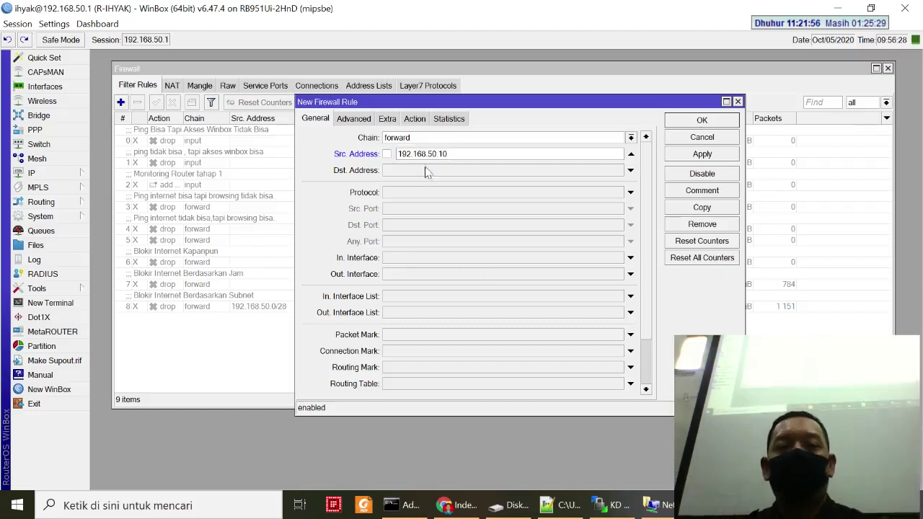
Step: Set the rule's protocol to 6 (tcp) and its destination ports to 80,443
left_click(403, 191)
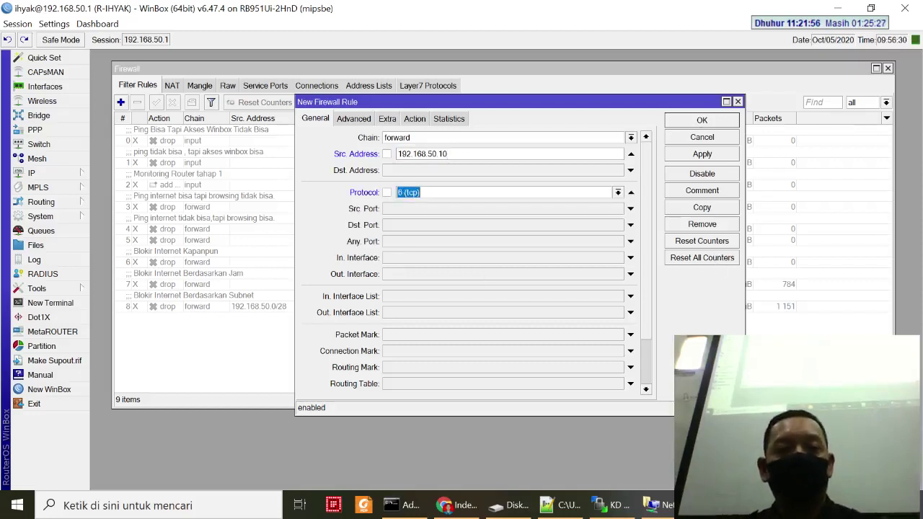
left_click(409, 225)
type("80,443")
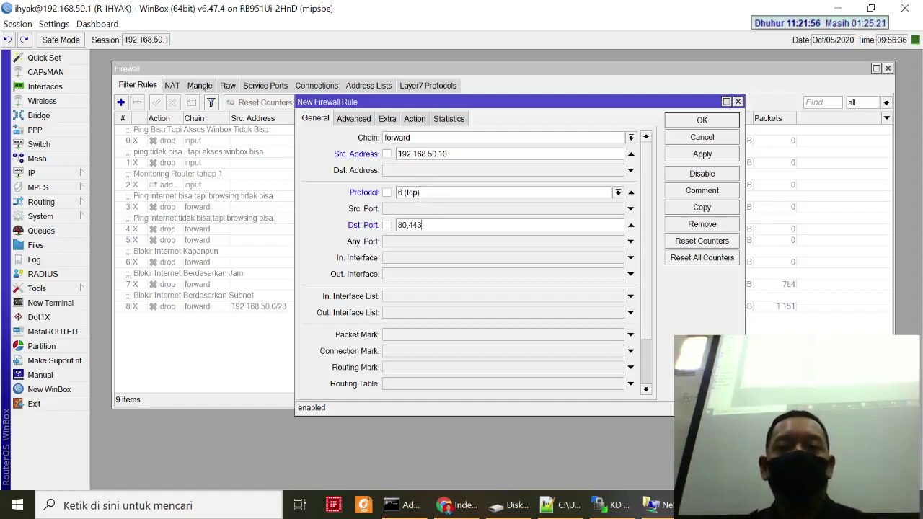
Step: View the new rule's optional time and day restrictions, collapse them and return to its general settings
left_click(387, 118)
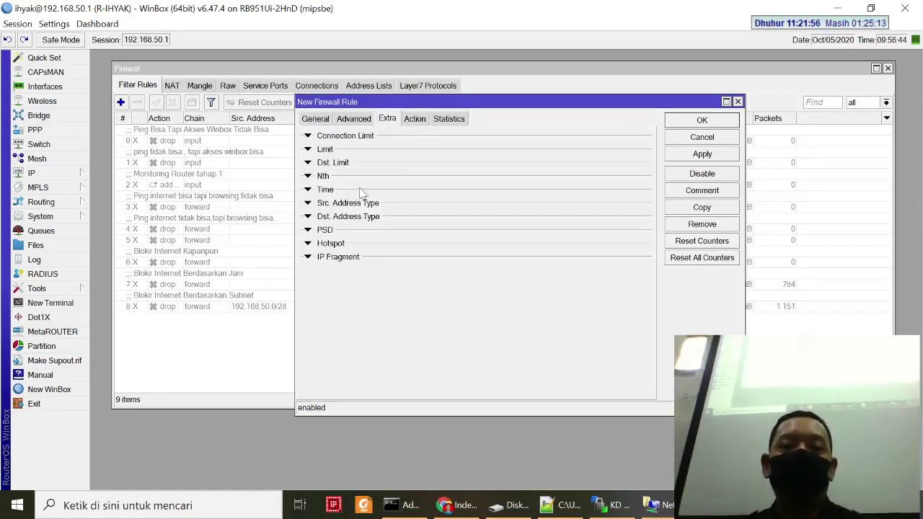
left_click(308, 190)
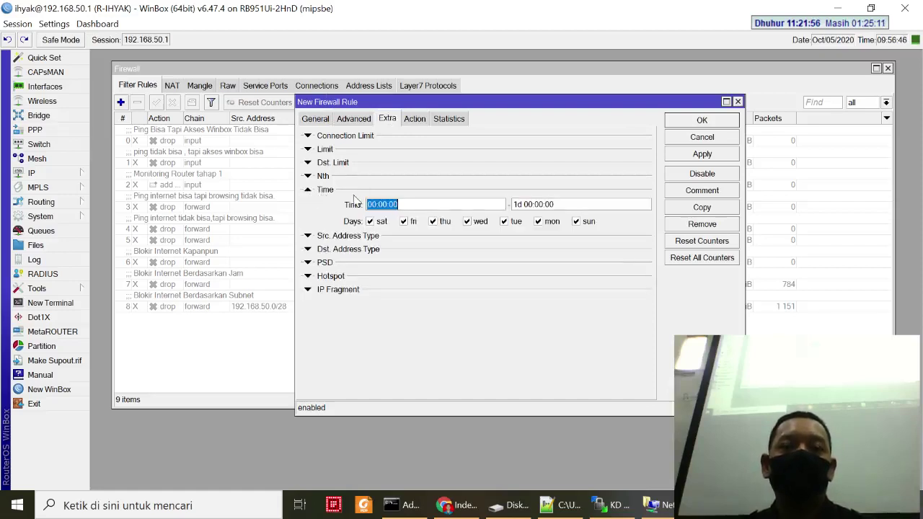
left_click(309, 189)
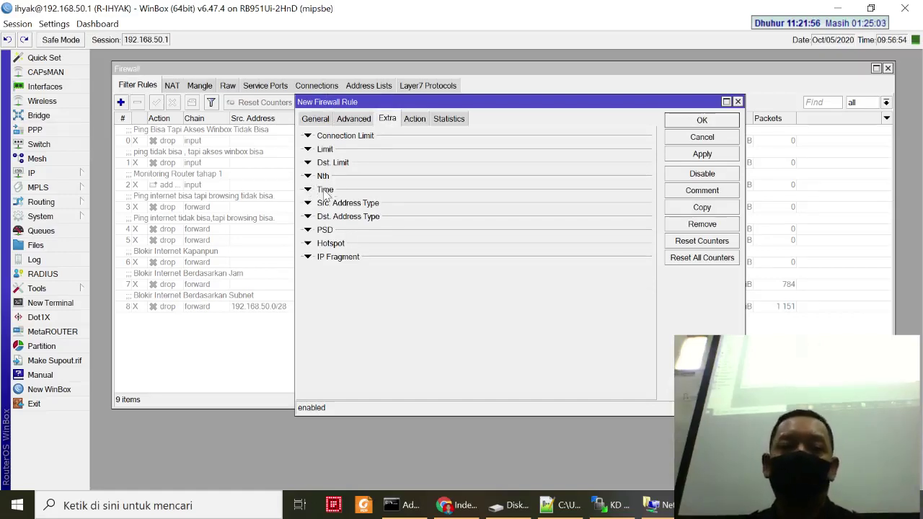
left_click(312, 119)
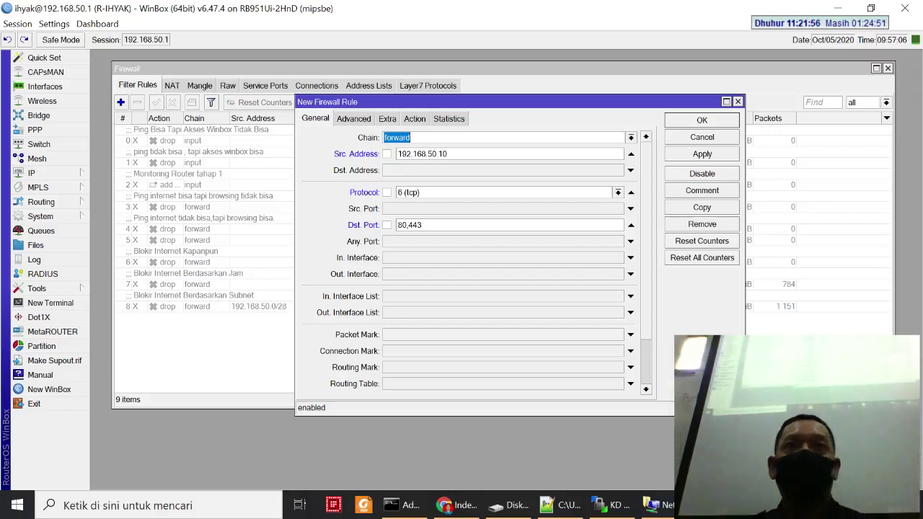
Step: Set the new rule's action to drop, recheck its general settings, and apply and save the rule
left_click(413, 119)
left_click(385, 137)
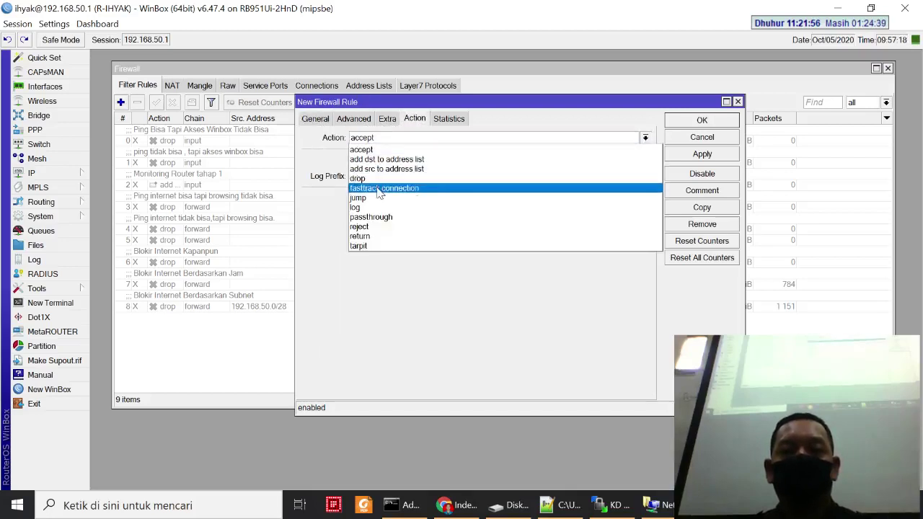
left_click(373, 178)
left_click(314, 119)
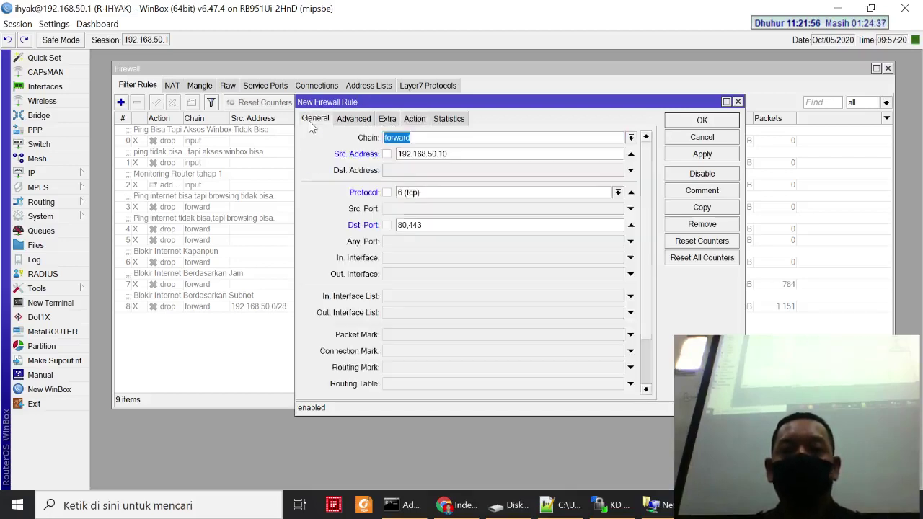
left_click(414, 119)
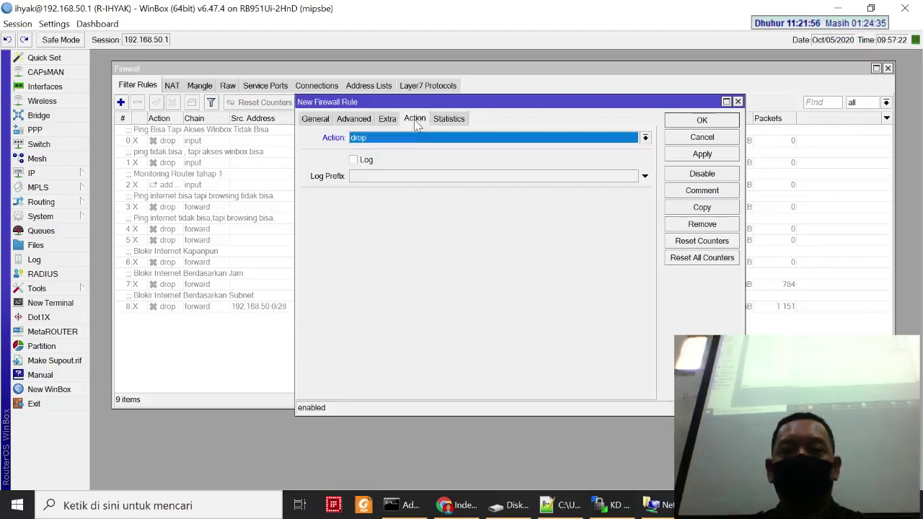
left_click(708, 156)
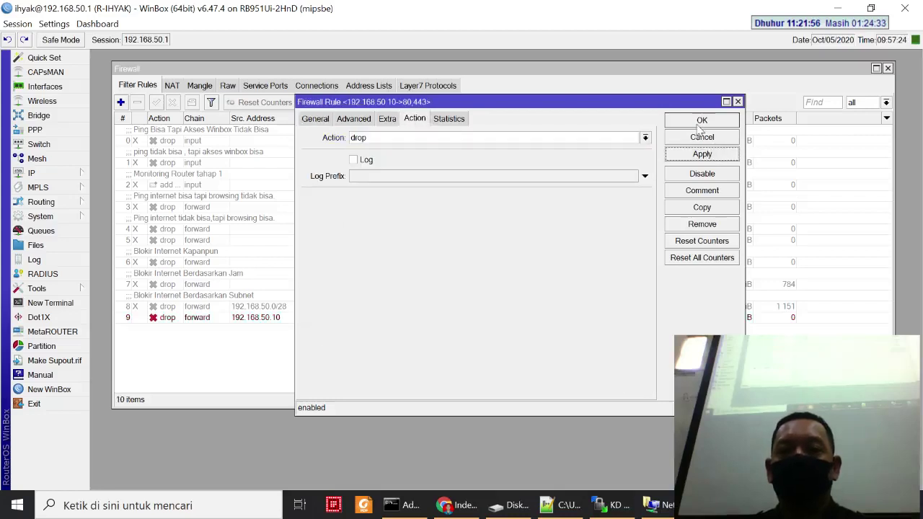
left_click(699, 121)
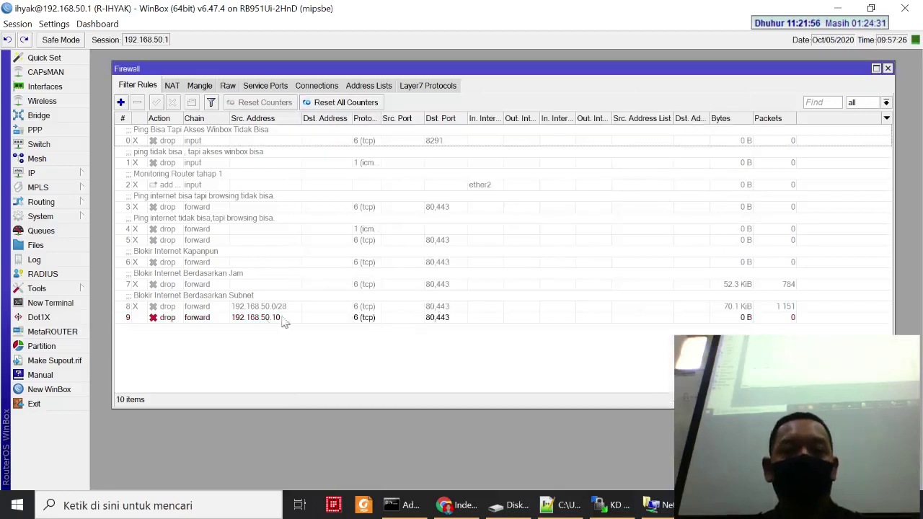
Step: Add the comment "Blokir Internet Berdasarkan IP Address" to the drop rule for 192.168.50.10
left_click(249, 323)
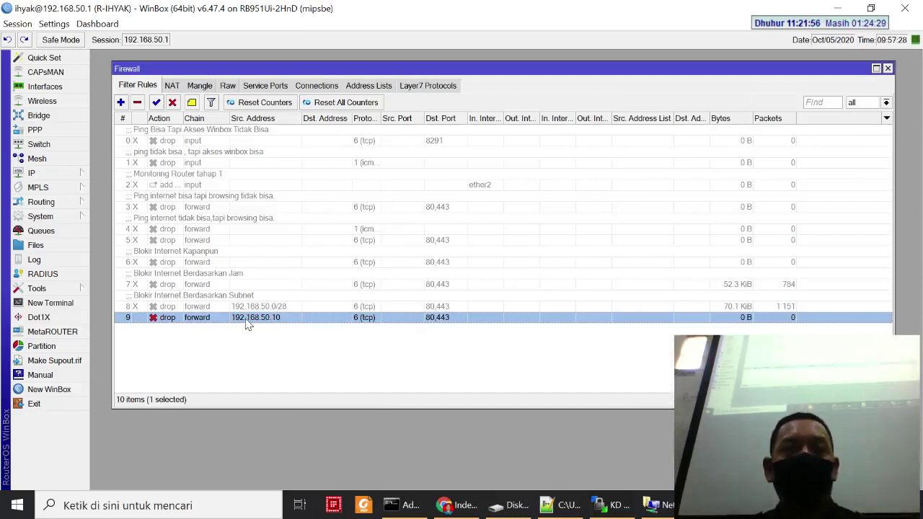
right_click(246, 325)
left_click(284, 307)
type("Blokir ")
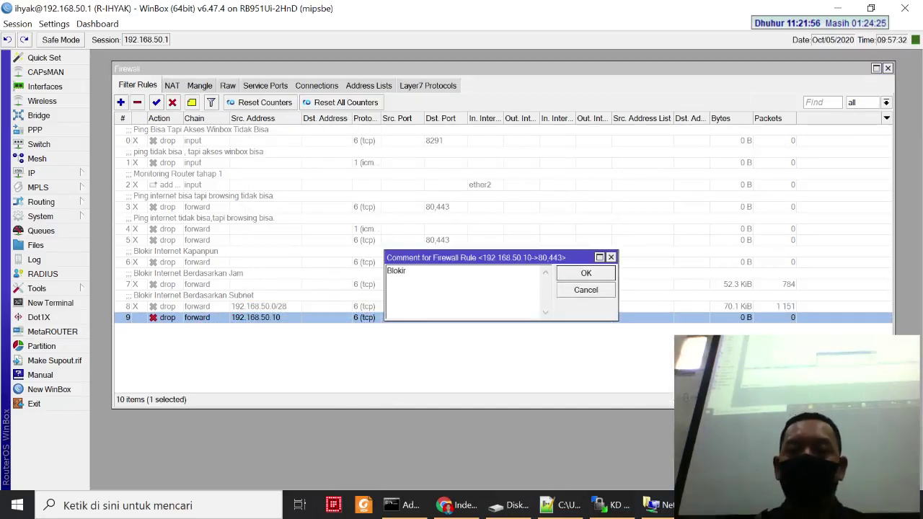
type("Internett Berdasarkan IP Address")
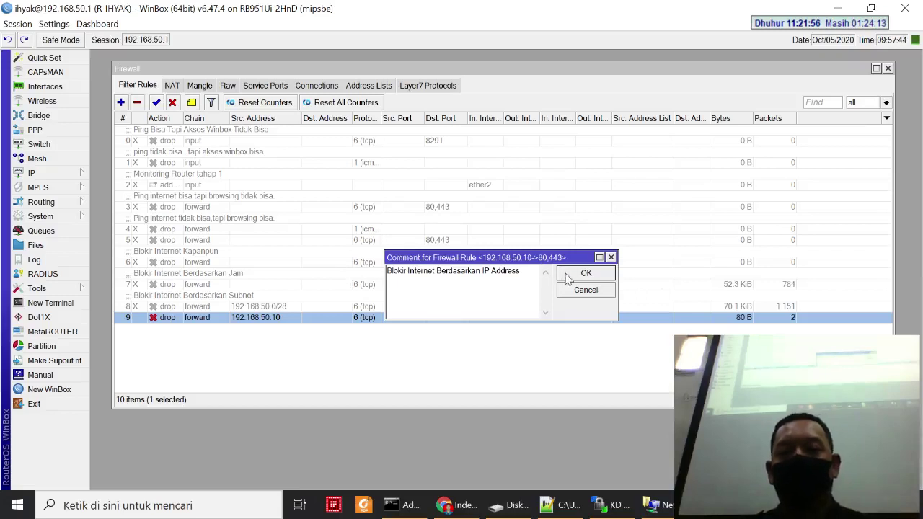
left_click(563, 273)
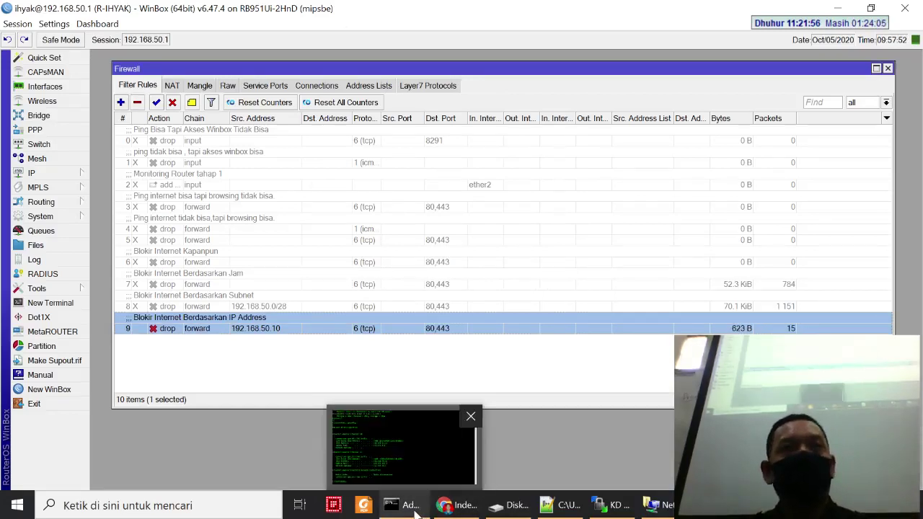
left_click(444, 353)
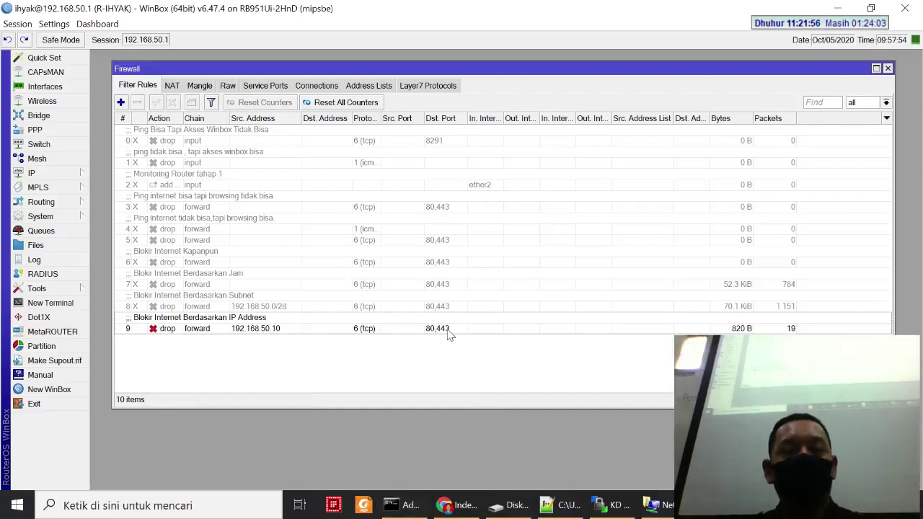
Step: Test connectivity by pinging google.com from the Command Prompt, stop the ping, clear the console and return to WinBox
left_click(396, 504)
type("cls")
key("Return")
key("Up")
key("Up")
key("Up")
key("Up")
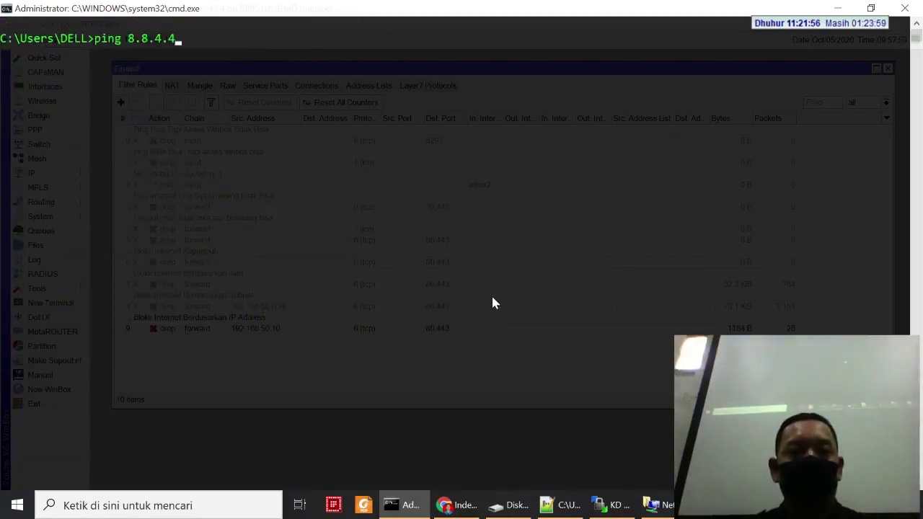
key("Up")
key("Up")
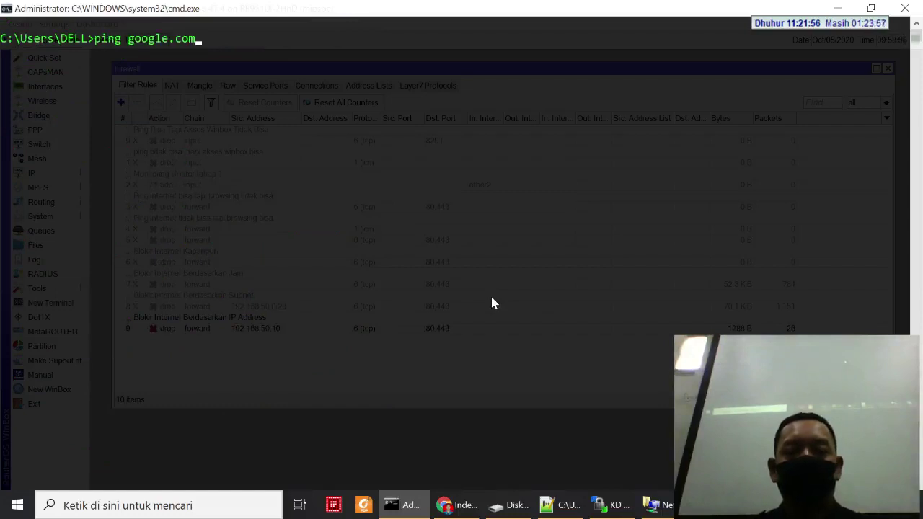
key("Return")
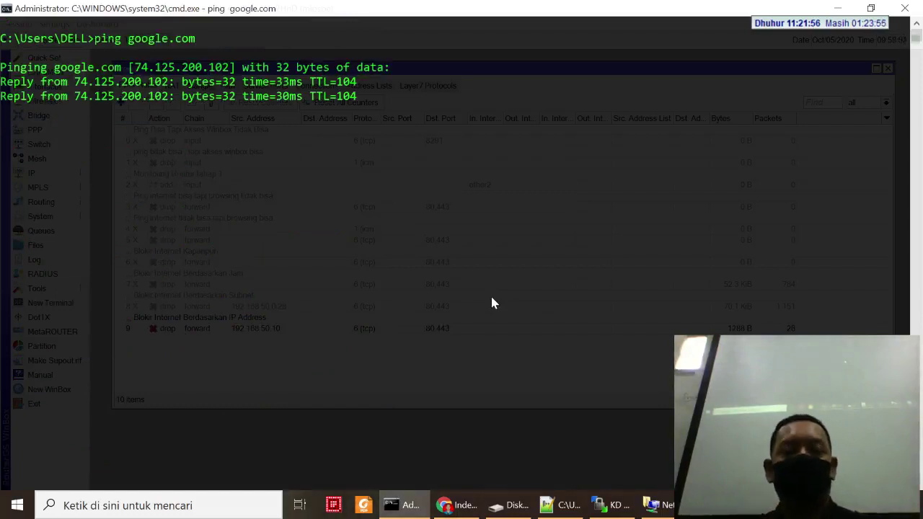
key("ctrl+c")
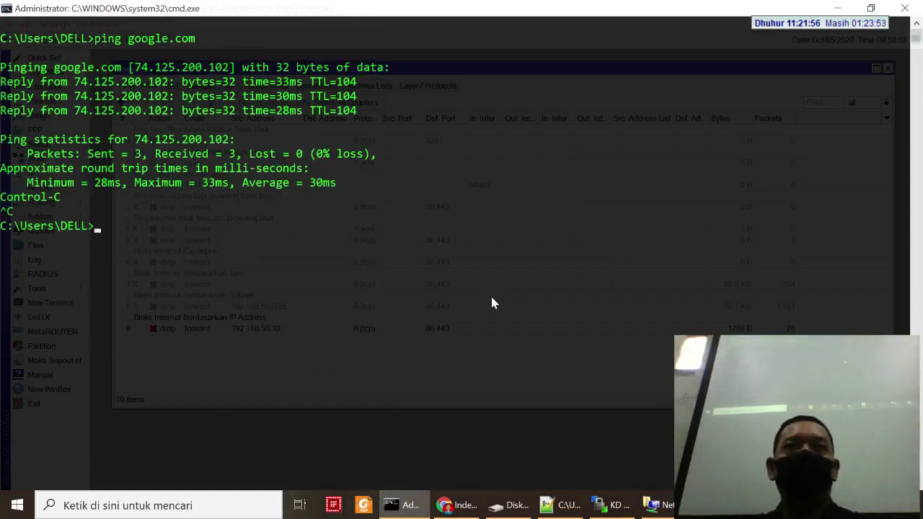
type("cls")
key("Return")
key("alt+Tab")
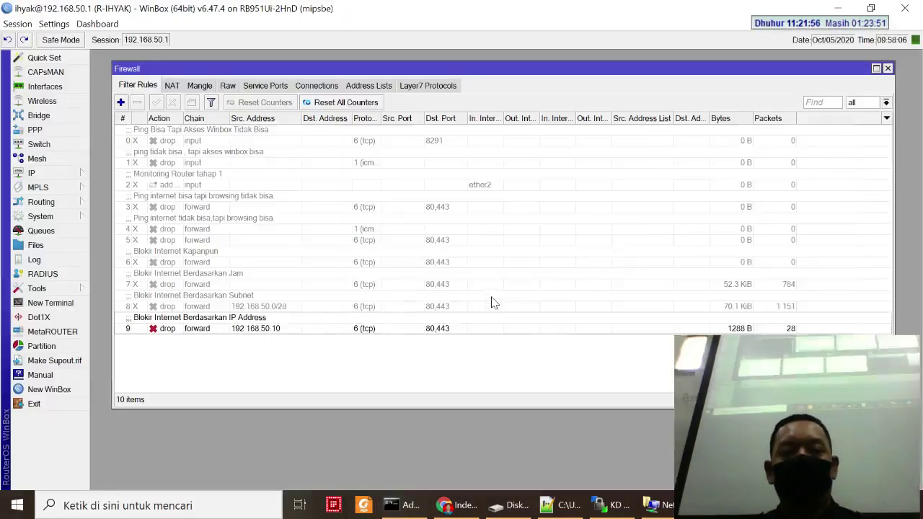
Step: Switch to Chrome, try to load detik.com in a new tab to test the block, and return to WinBox
key("alt+Tab")
key("alt+Tab")
key("alt+Tab")
key("alt+Tab")
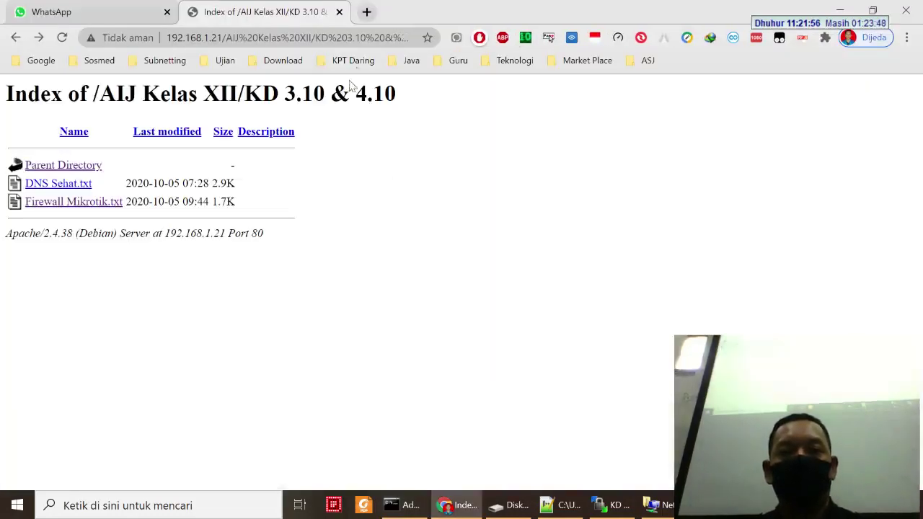
left_click(366, 12)
type("det")
key("Return")
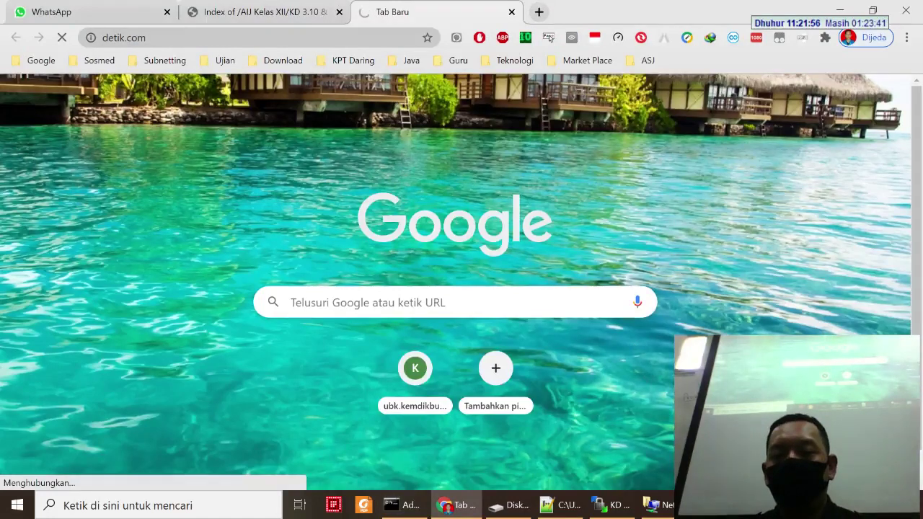
key("alt+Tab")
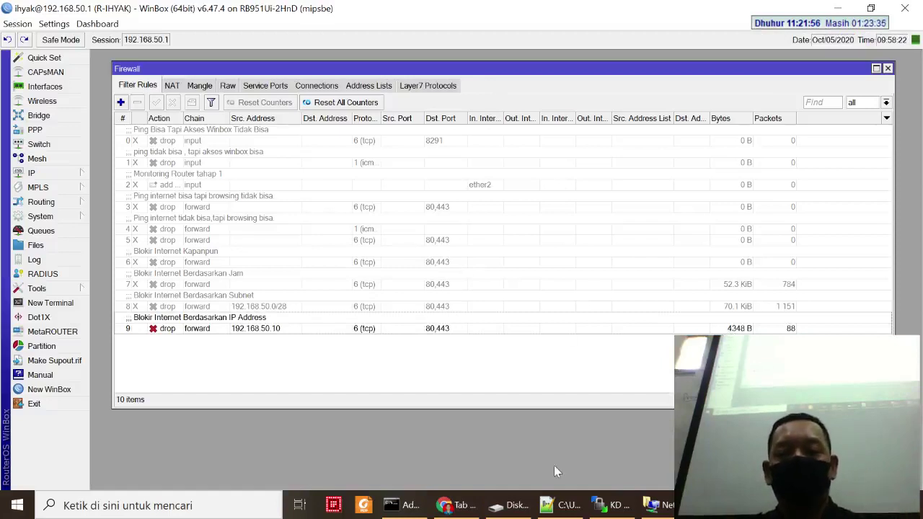
Step: In the Windows network connections, set the IPv4 address of Ethernet 4 to 192.168.50.11 and save the adapter settings
left_click(652, 505)
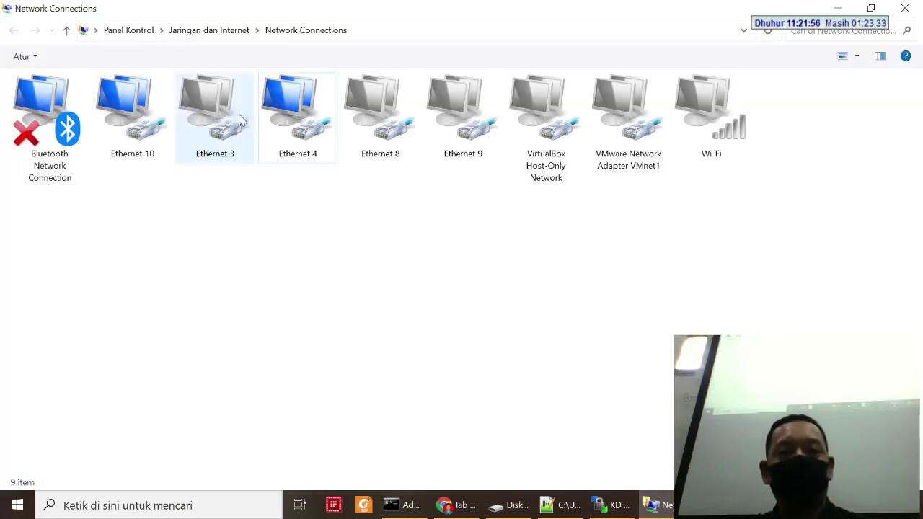
right_click(291, 133)
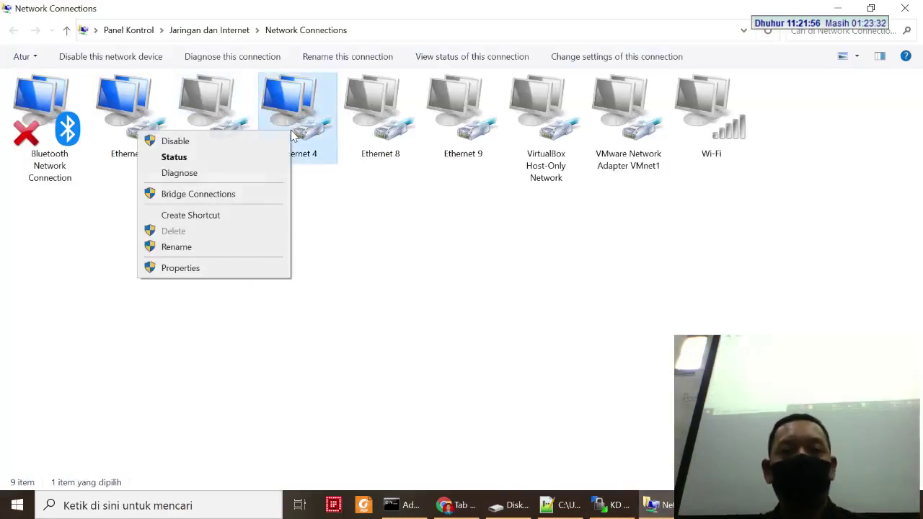
left_click(237, 267)
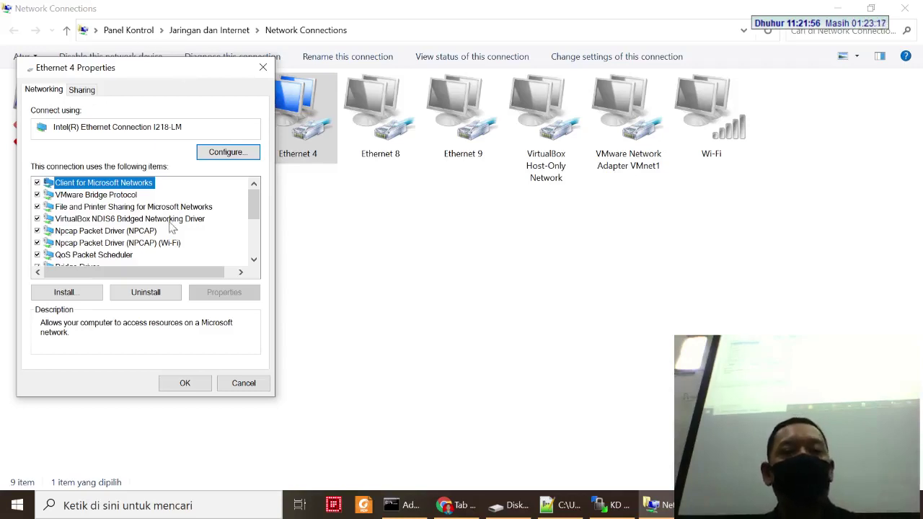
scroll(172, 228, "down", 2)
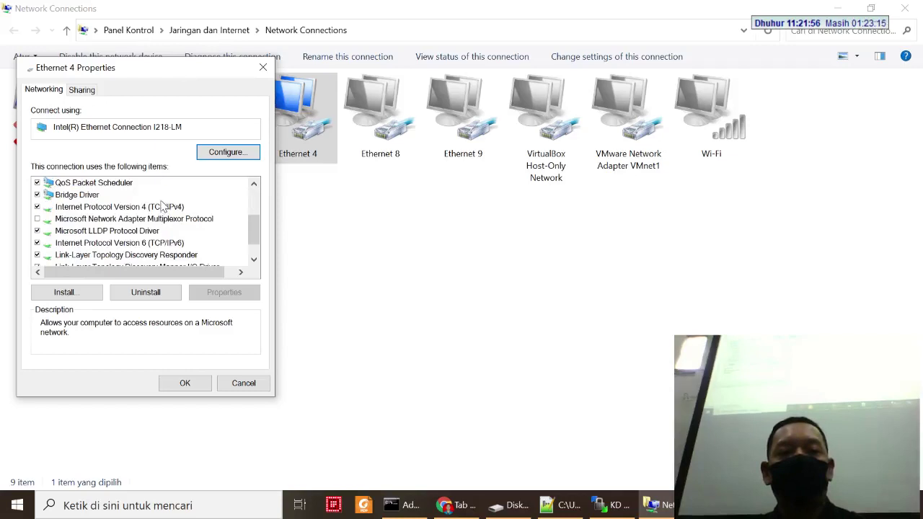
double_click(164, 207)
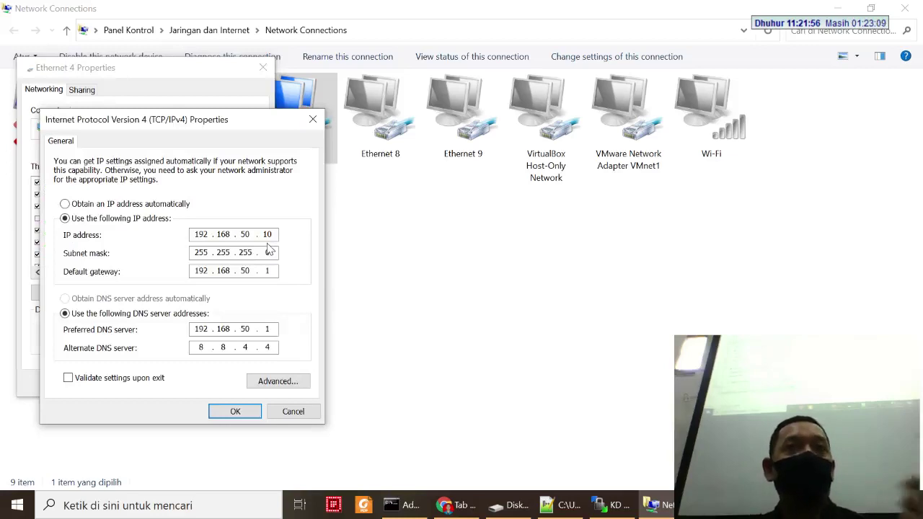
double_click(267, 234)
type("11")
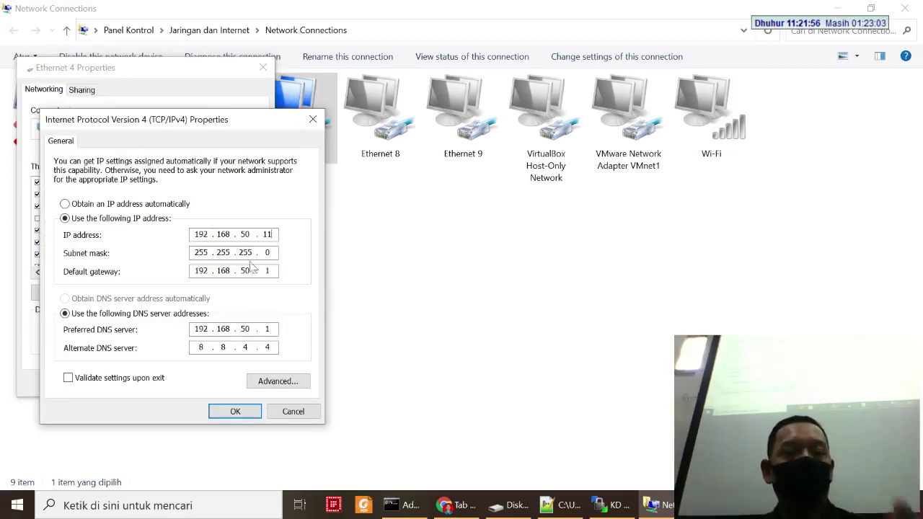
left_click(255, 411)
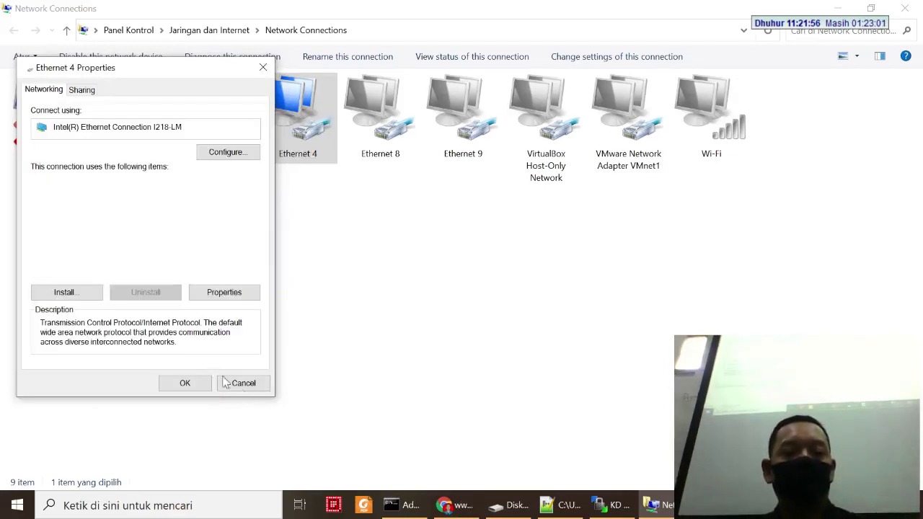
left_click(186, 382)
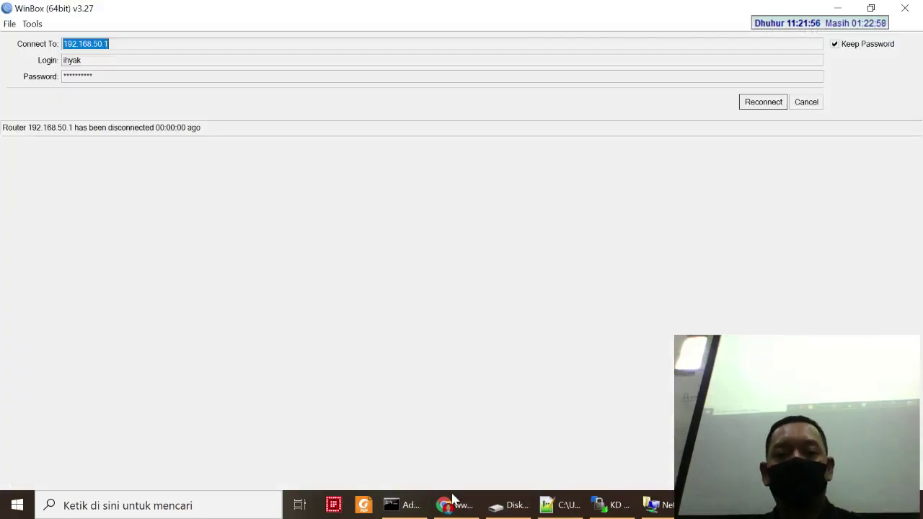
Step: Reload detik.com in Chrome to test browsing from the new address, then return to WinBox and select the 192.168.50.10 drop rule
left_click(453, 499)
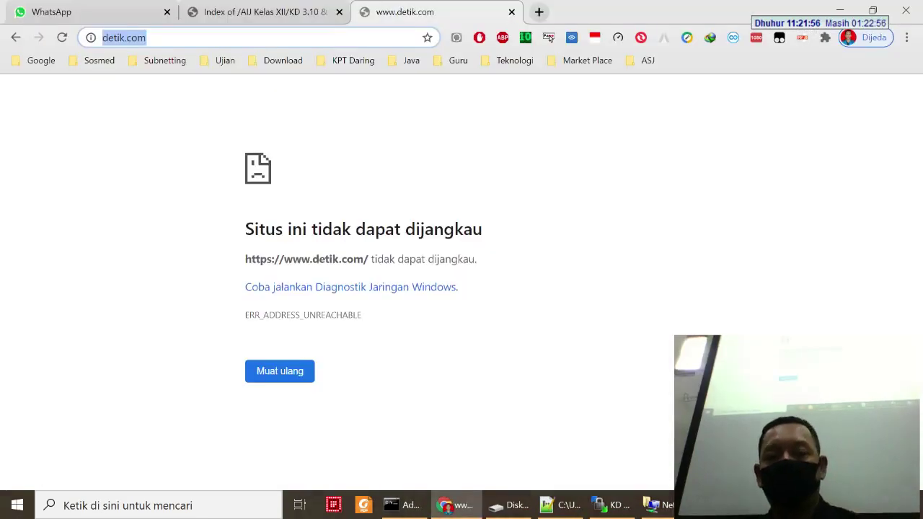
key("Return")
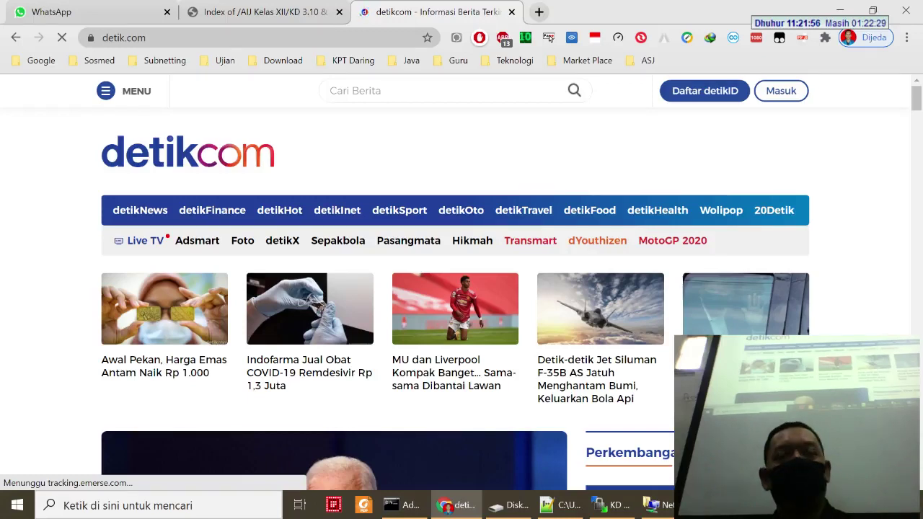
key("alt+Tab")
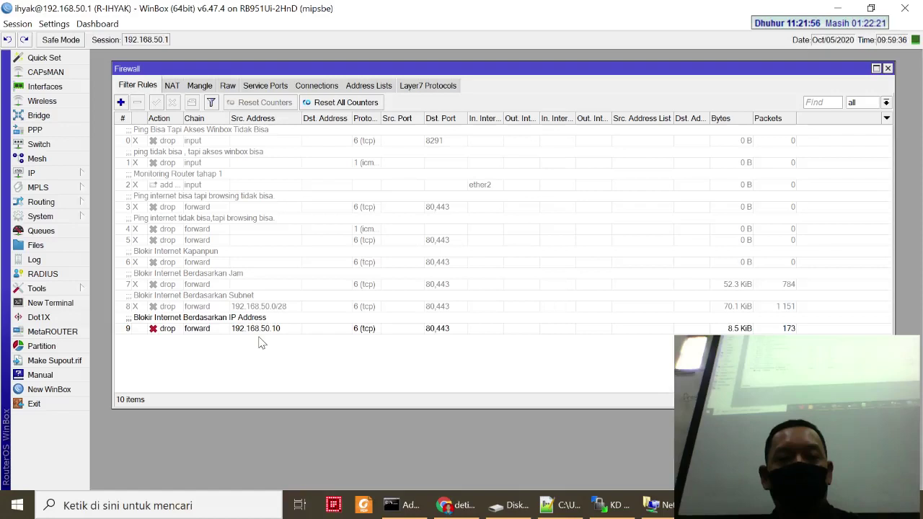
left_click(282, 330)
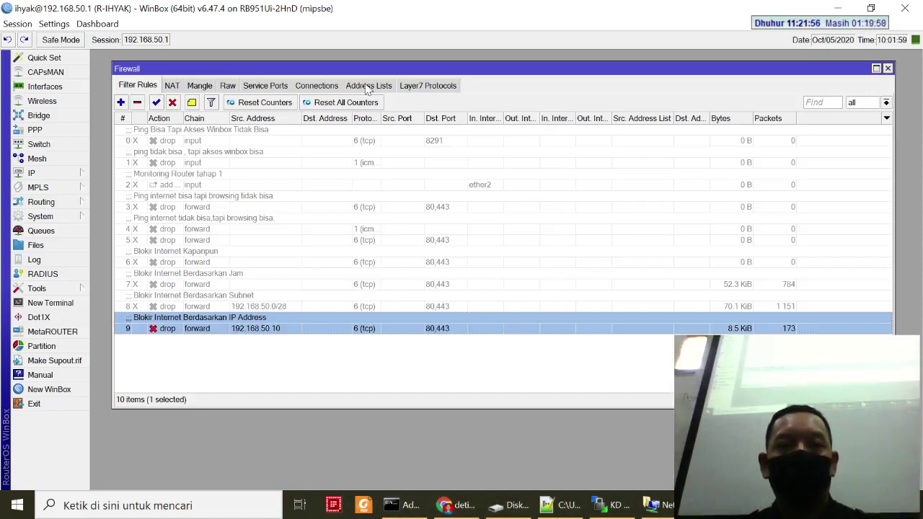
Step: Reopen the router's firewall settings and create an address list entry named Hacker for address 192.168.50.10
key("Escape")
left_click(78, 173)
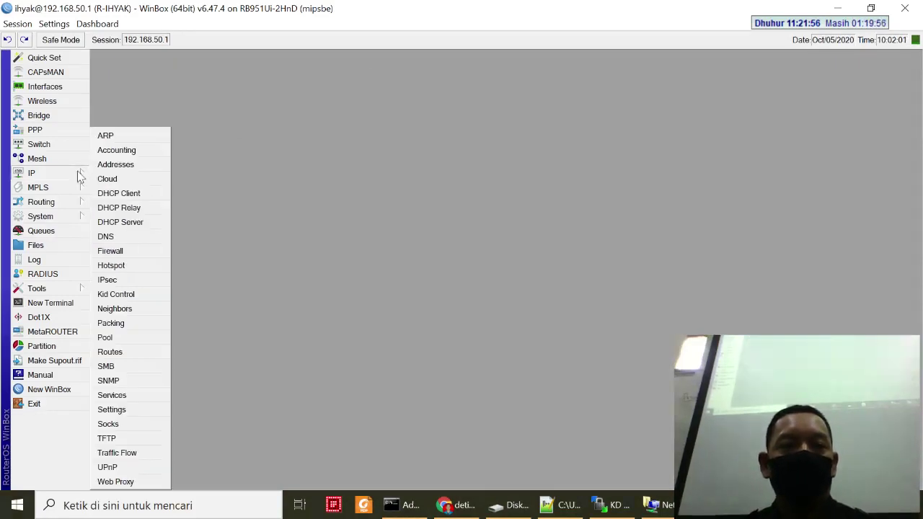
left_click(116, 249)
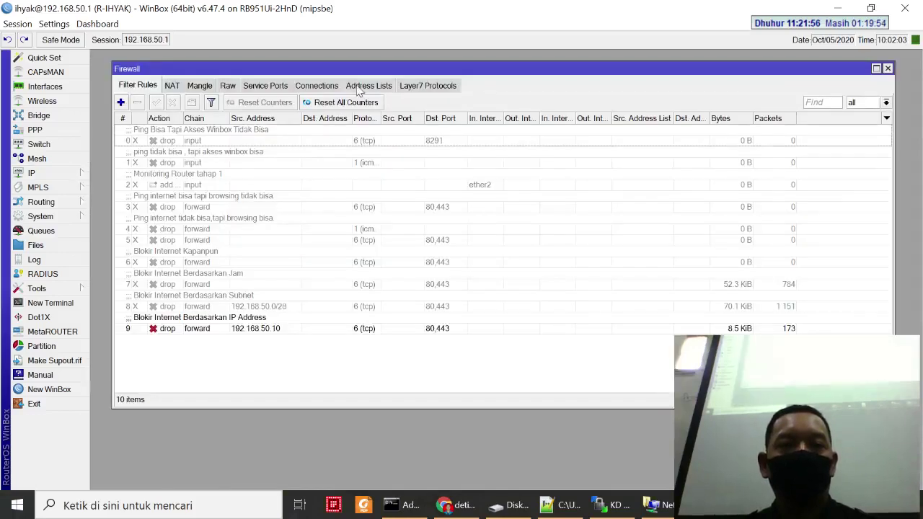
left_click(362, 86)
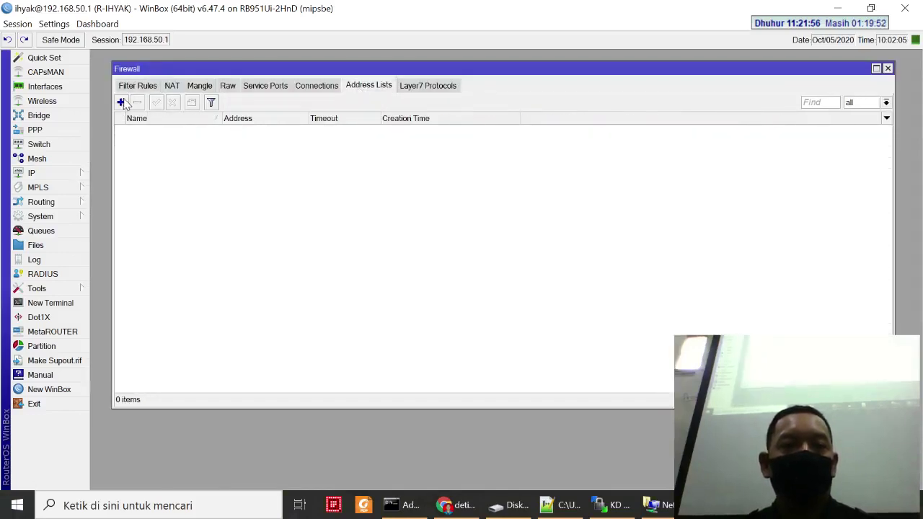
left_click(121, 102)
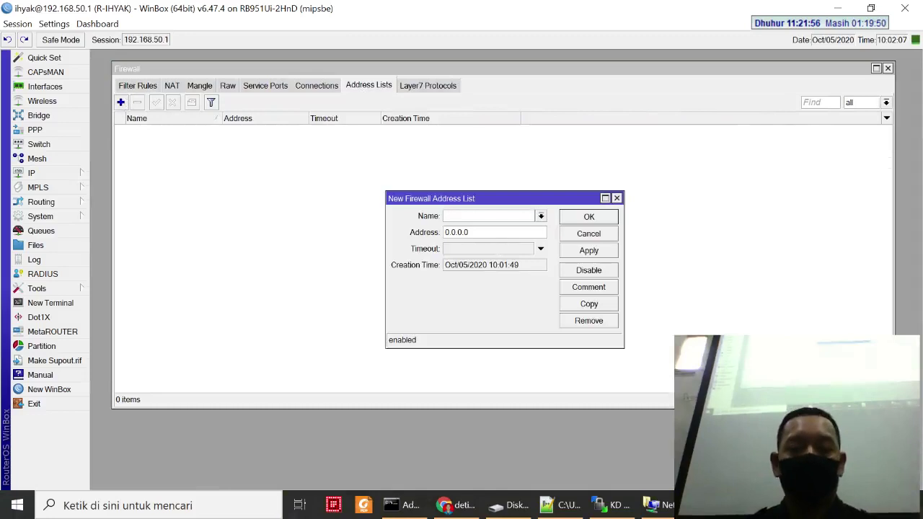
type("Hacker")
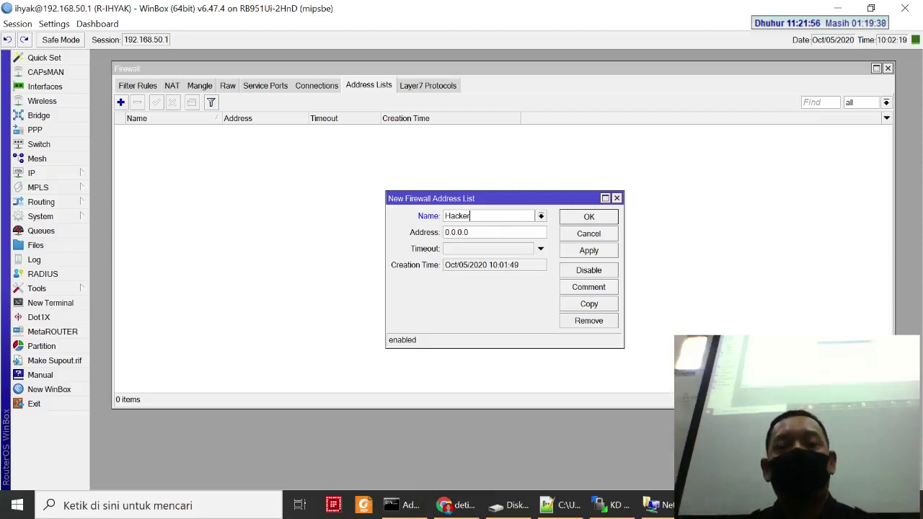
key("Tab")
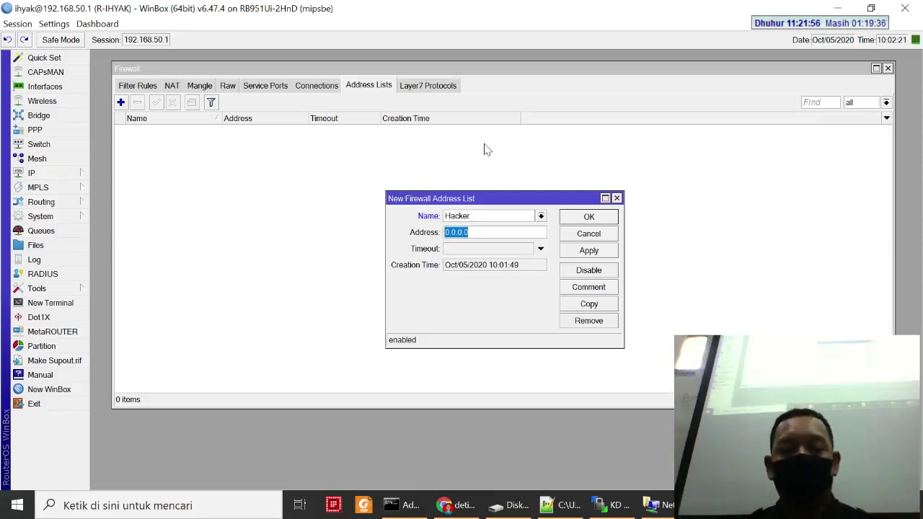
type("192.168.50.10")
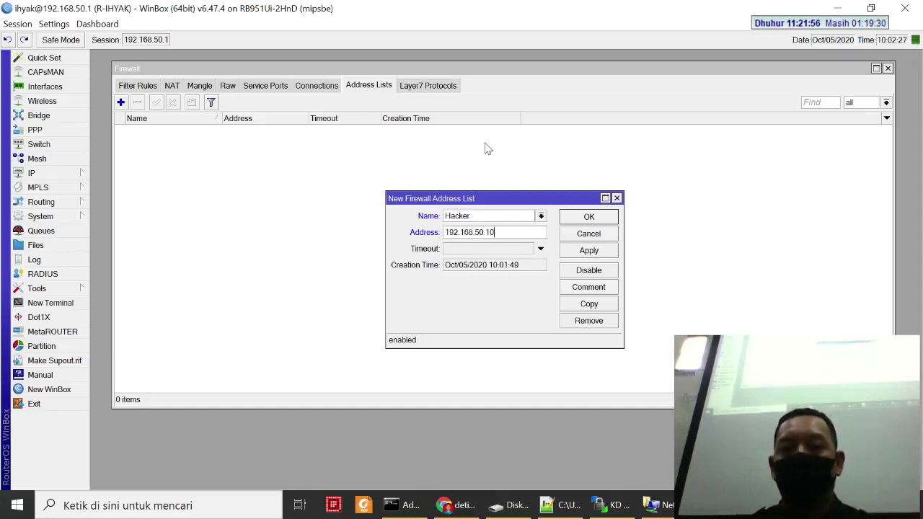
left_click(584, 248)
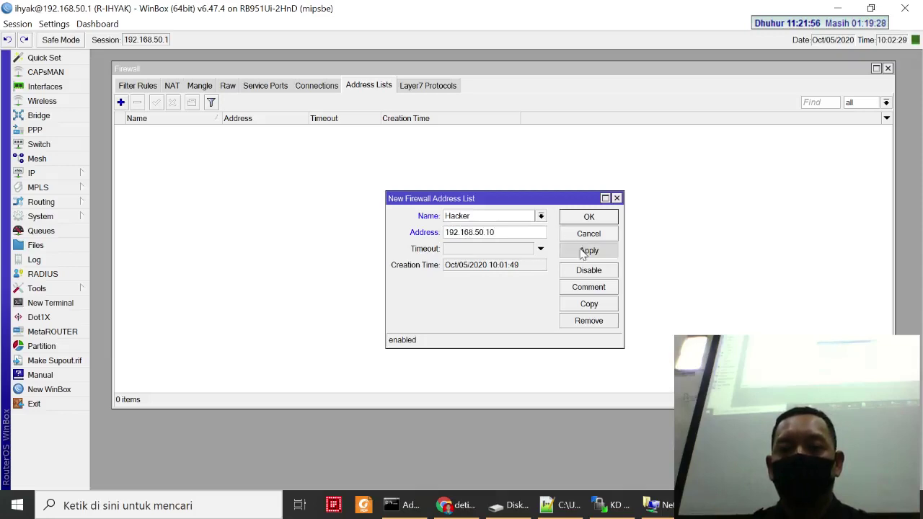
Step: Add the client owner's name as the comment on the Hacker address list entry
left_click(588, 287)
type("ihyak")
left_click(589, 273)
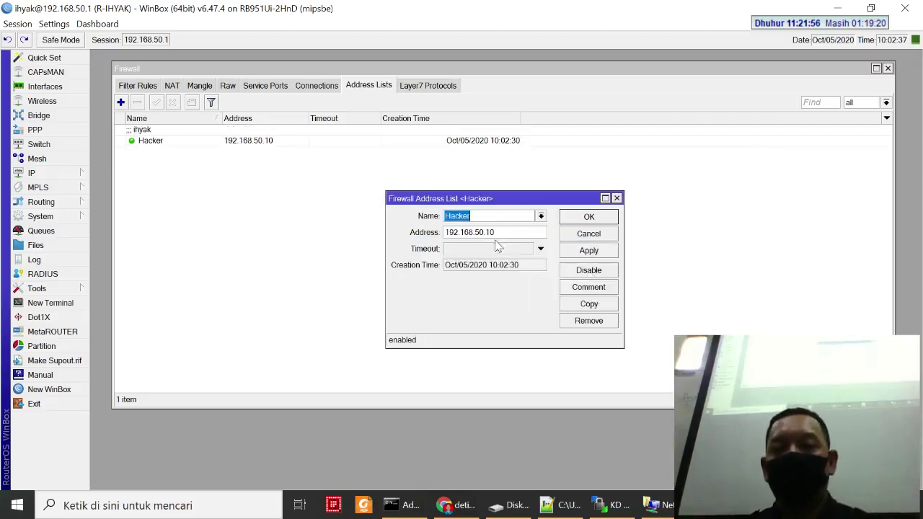
Step: Copy the Hacker address list entry for address 192.168.50.11 and replace its comment with that client owner's name
left_click(612, 305)
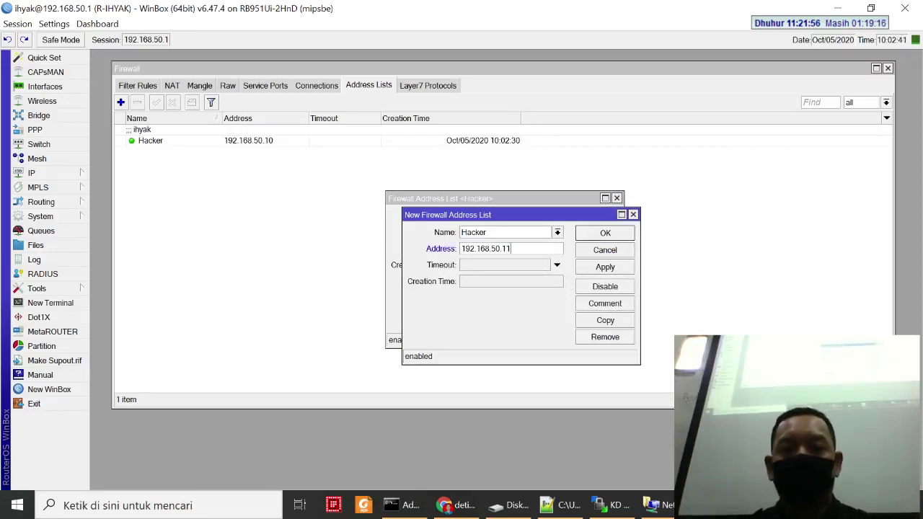
left_click(610, 269)
left_click(614, 303)
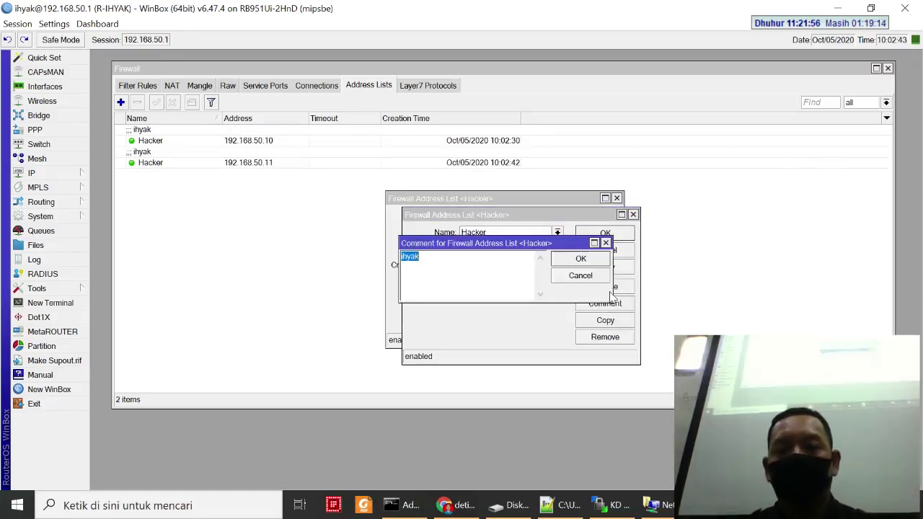
type("ulum")
key("Return")
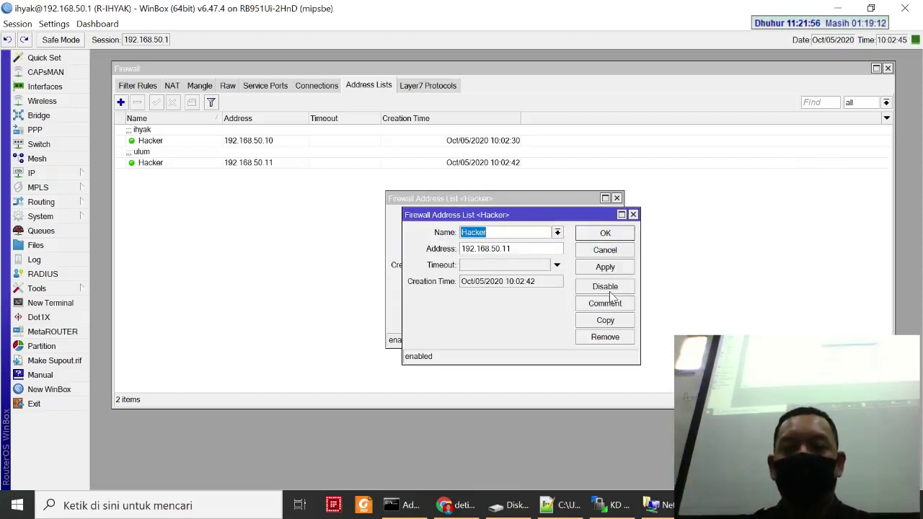
Step: Copy the entry again for address 192.168.50.12, comment it with that client owner's name, and save all open entries
left_click(609, 320)
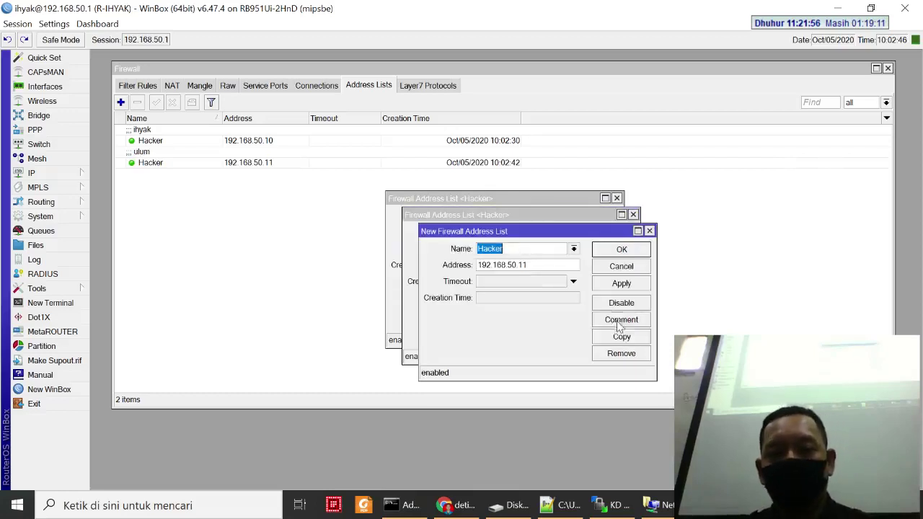
left_click(527, 264)
type("2")
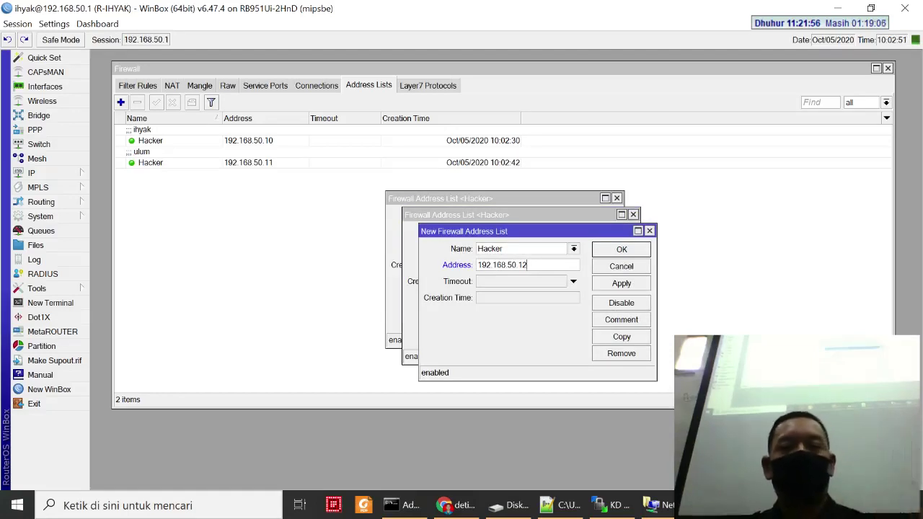
left_click(620, 284)
left_click(621, 319)
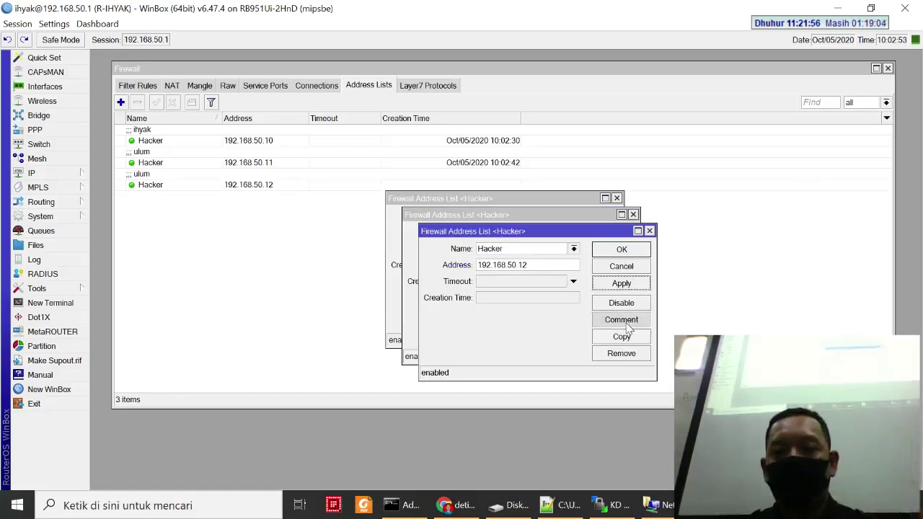
type("udin")
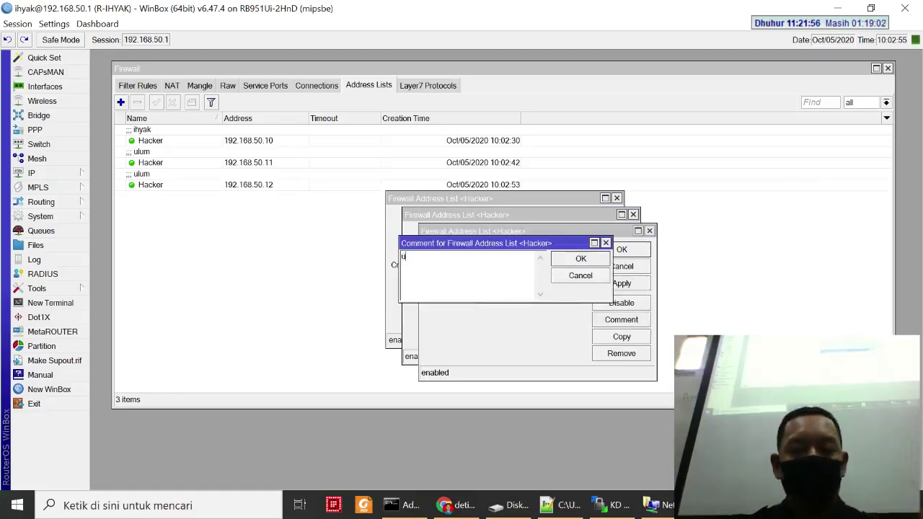
left_click(596, 259)
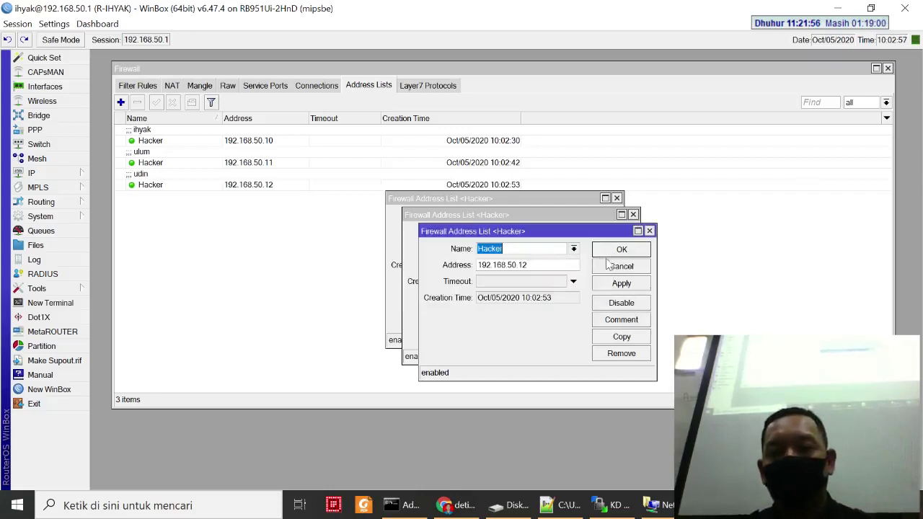
left_click(621, 249)
left_click(606, 232)
left_click(590, 219)
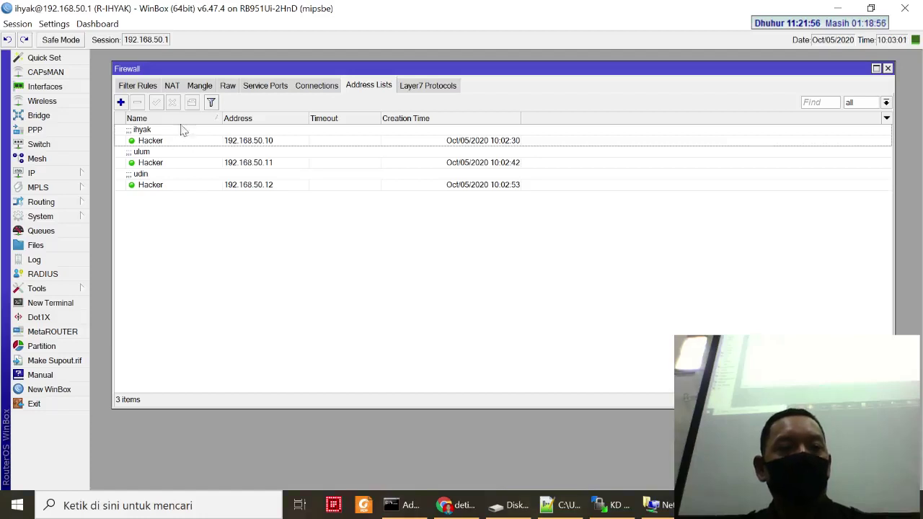
Step: Duplicate the 192.168.50.10 drop rule in the firewall filter rules and disable the original rule
left_click(150, 87)
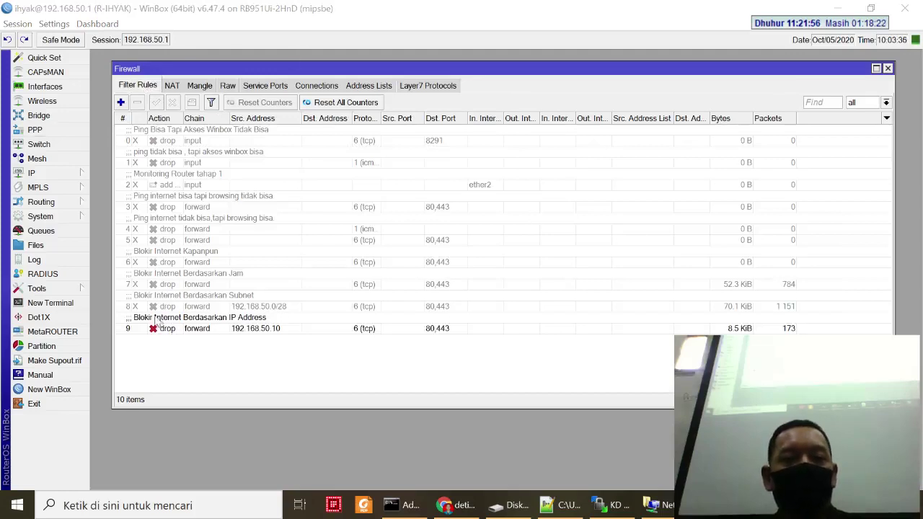
double_click(242, 325)
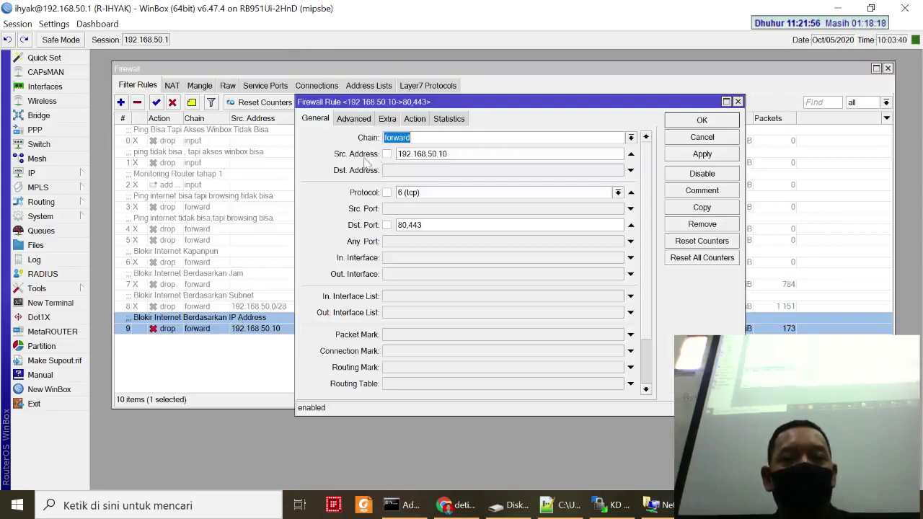
left_click(701, 207)
left_click_drag(636, 128, 688, 173)
left_click(688, 173)
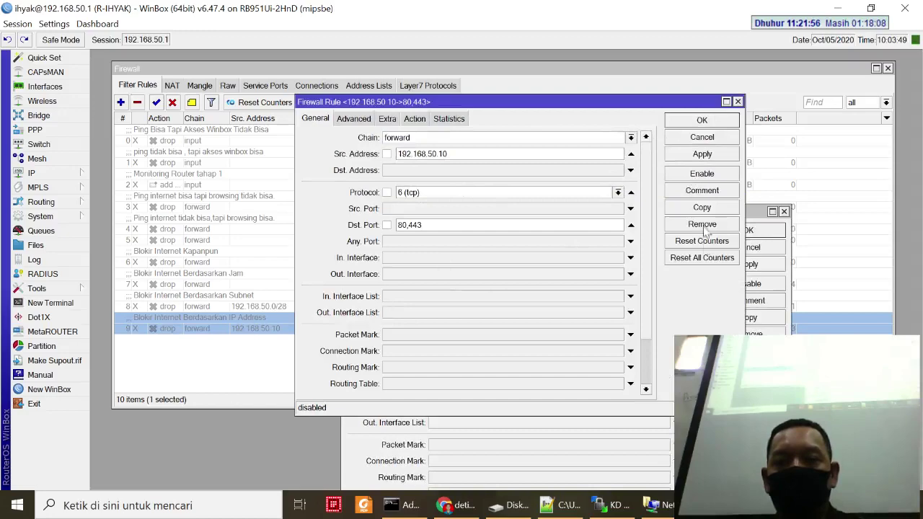
left_click(707, 120)
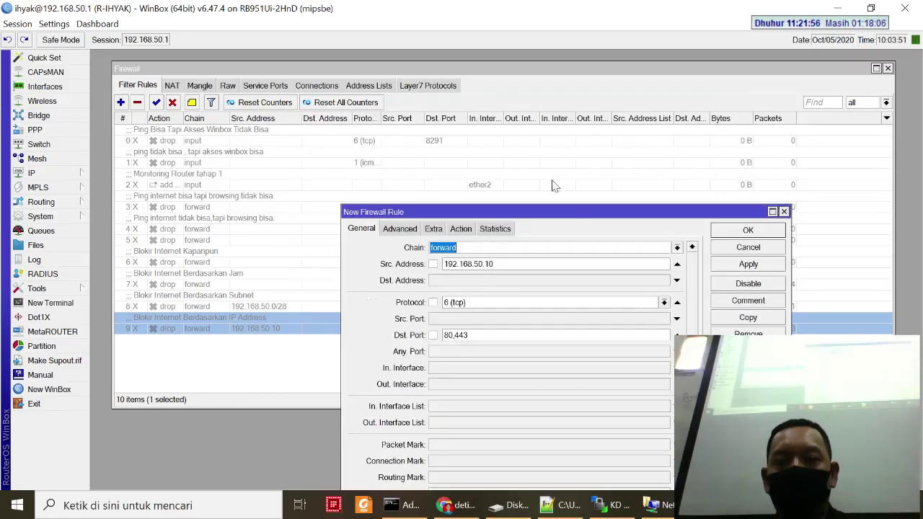
Step: In the duplicated rule, clear the source address and set the source address list to Hacker
left_click_drag(562, 223, 536, 126)
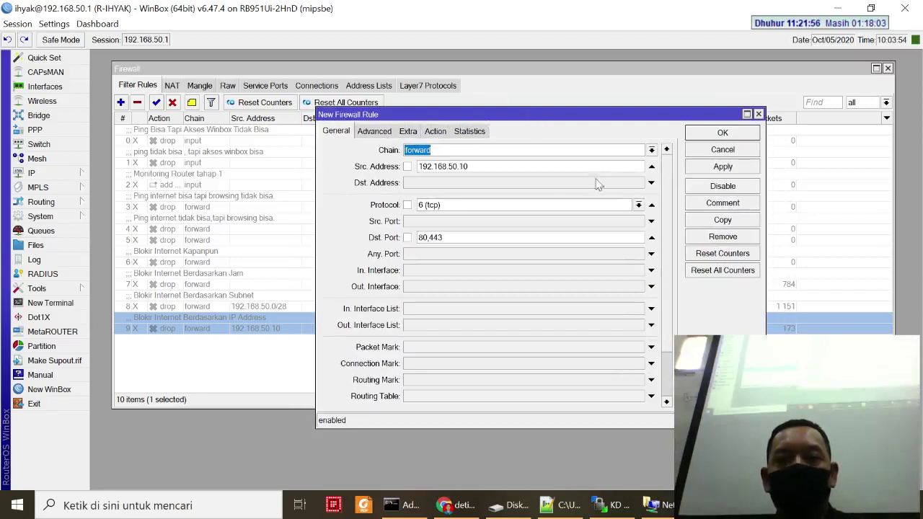
left_click(650, 167)
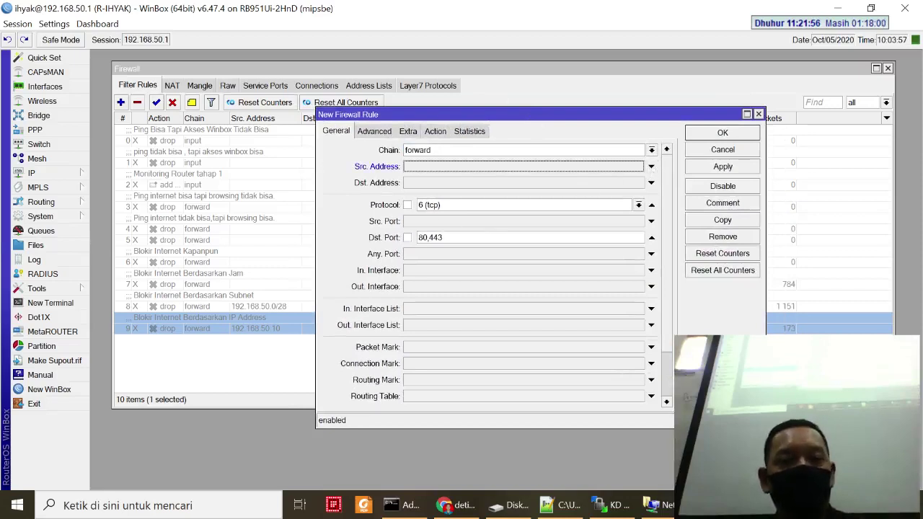
left_click(375, 132)
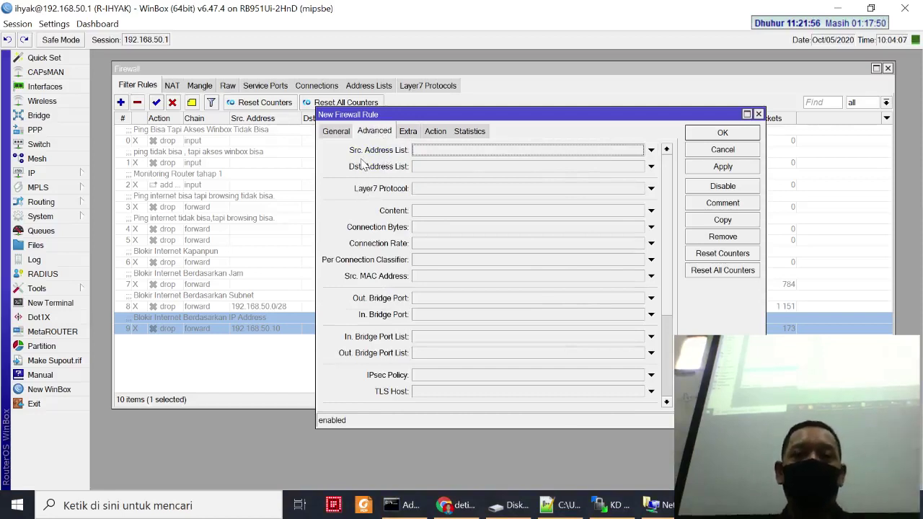
left_click(640, 152)
left_click(638, 151)
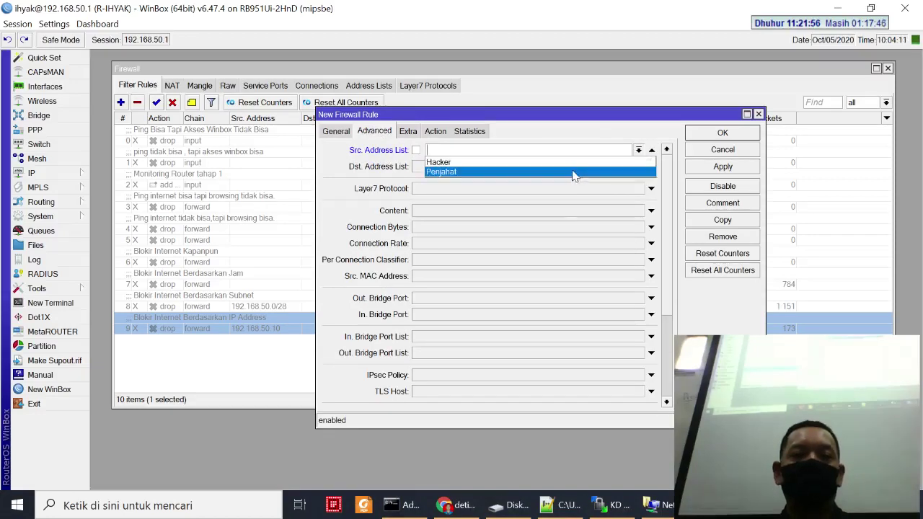
left_click(573, 163)
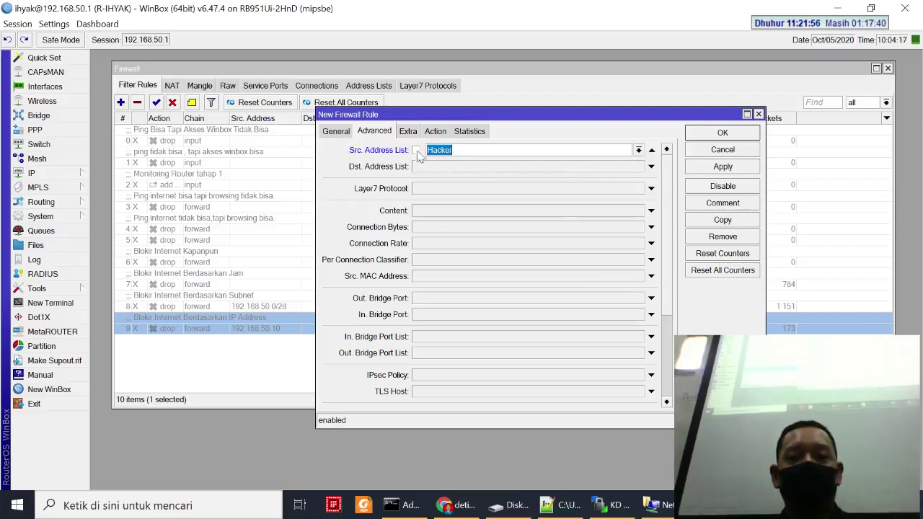
Step: Review the new rule's general settings and drop action, then save the rule
left_click(336, 131)
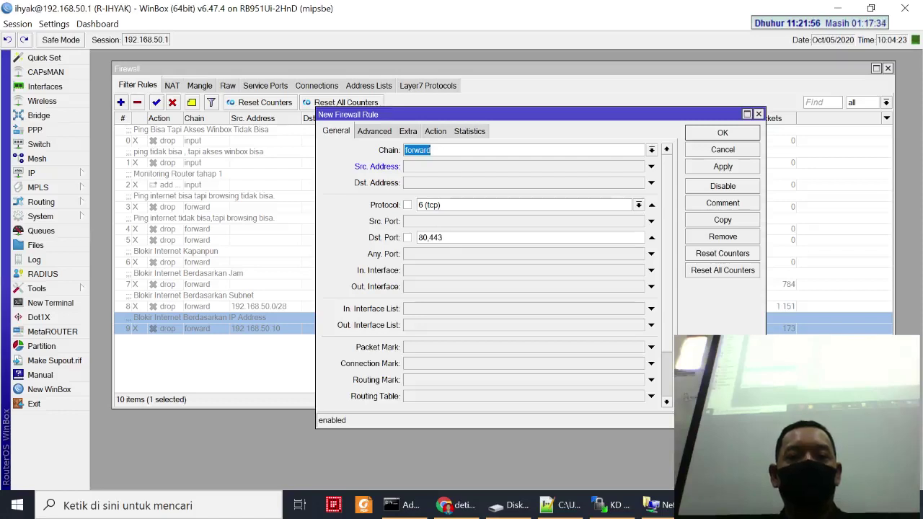
left_click(435, 132)
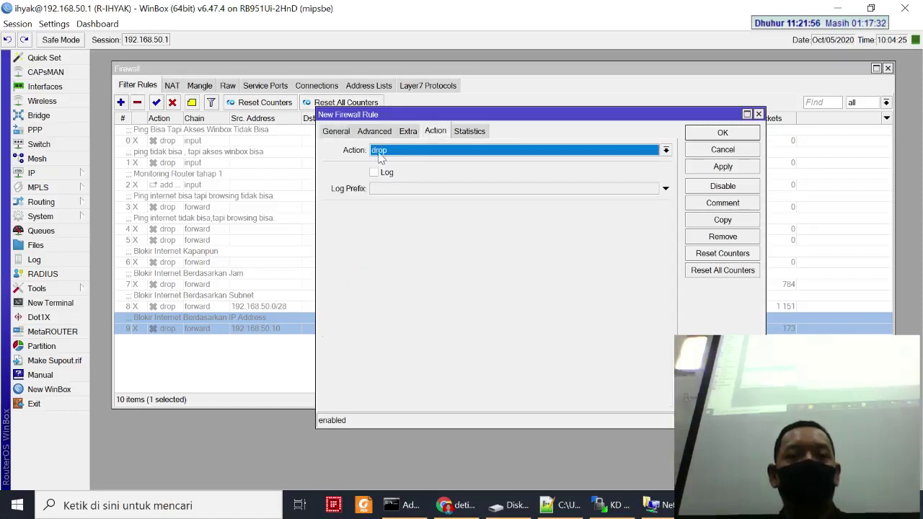
left_click(374, 132)
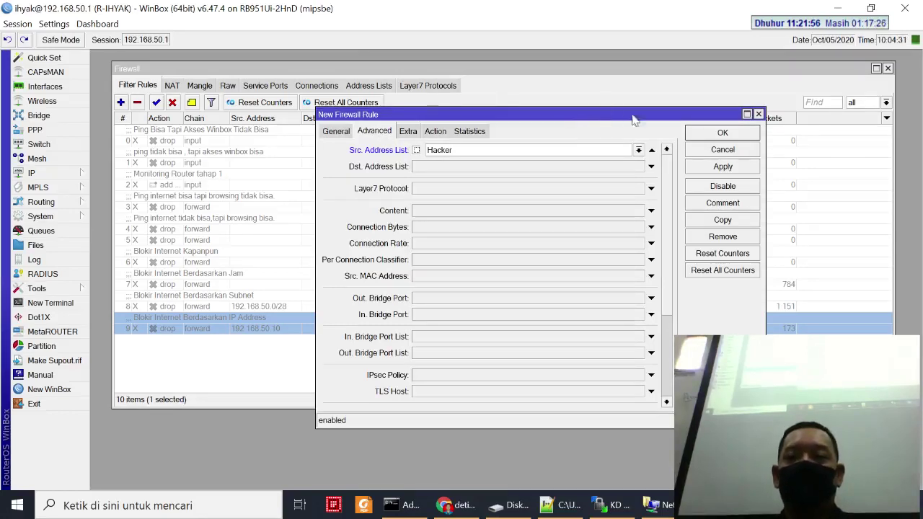
left_click(698, 169)
left_click(707, 135)
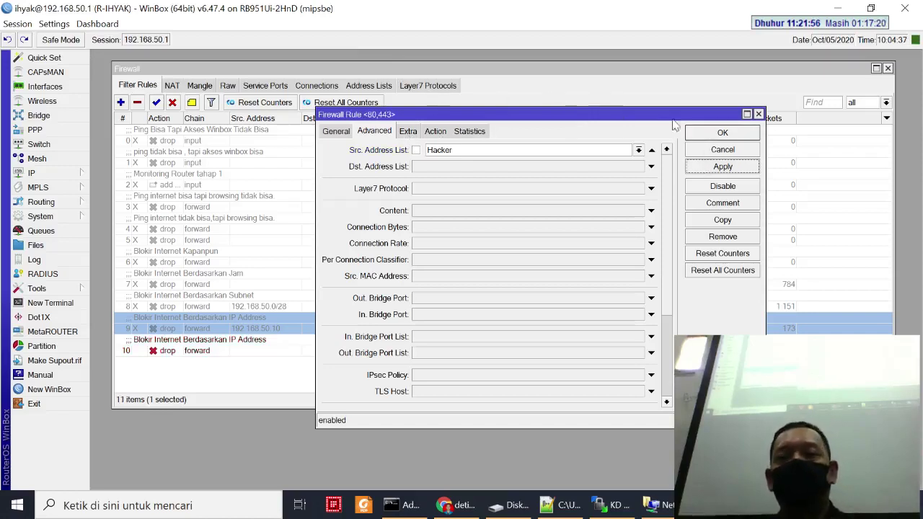
left_click(717, 134)
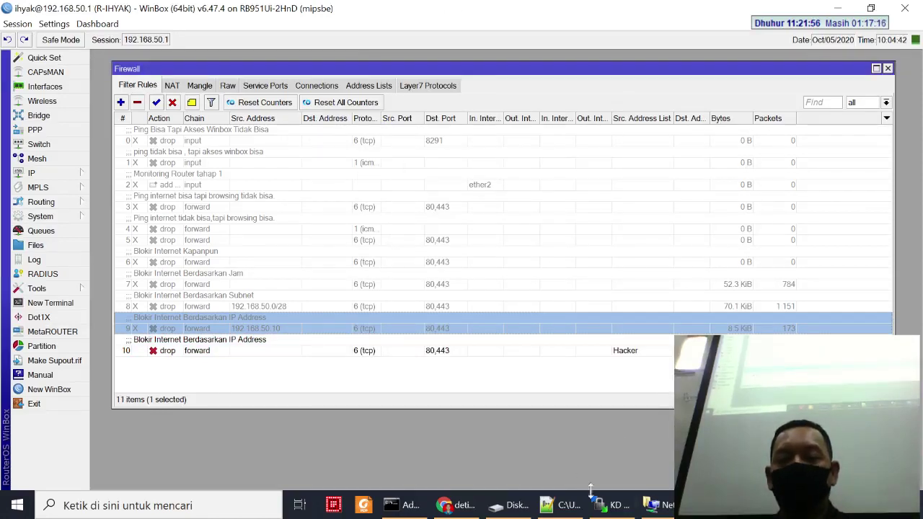
Step: Check the IPv4 address in the Ethernet 4 connection details in Windows Network Connections, then close the details and status windows
left_click(656, 504)
right_click(299, 130)
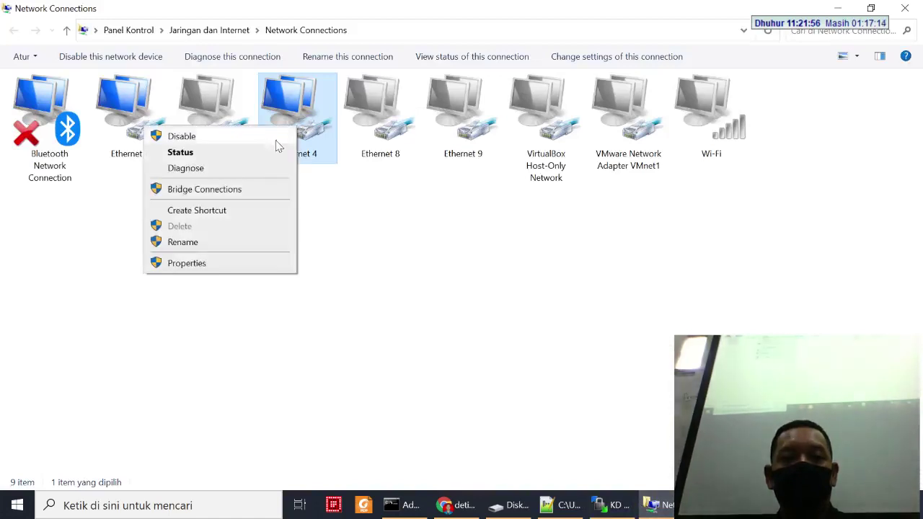
left_click(264, 151)
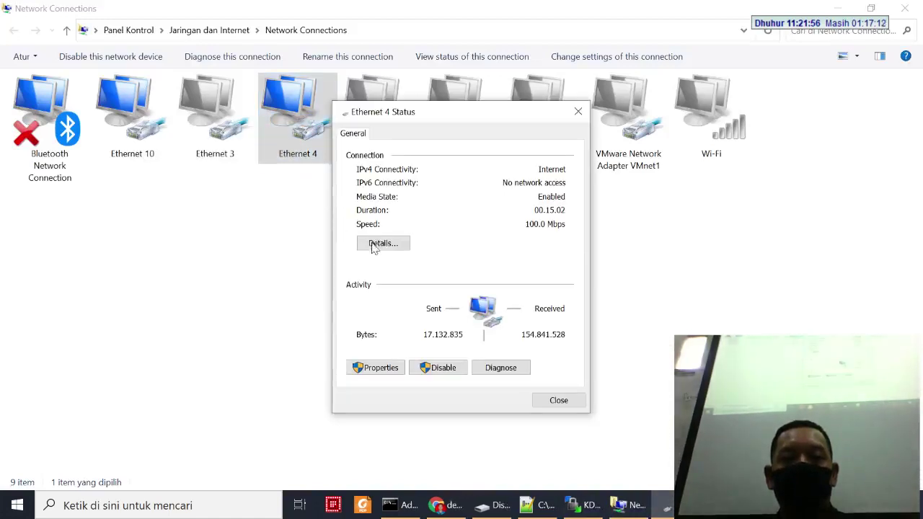
left_click(376, 243)
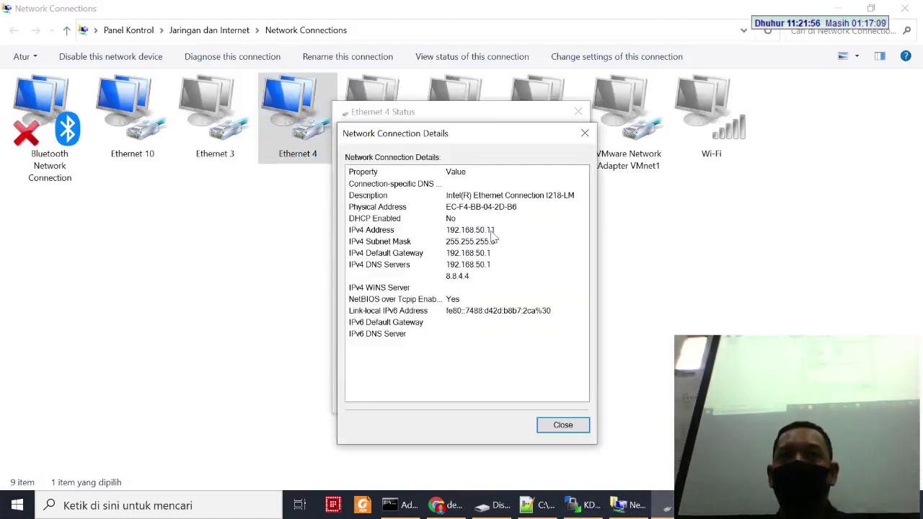
key("Escape")
key("Escape")
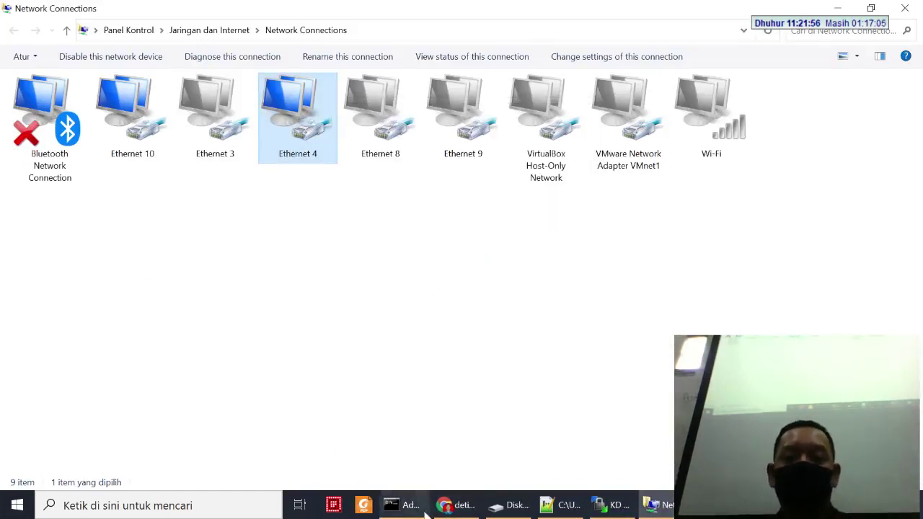
Step: Ping google.com from the Command Prompt to test the internet connection
left_click(404, 504)
type("ping google.com")
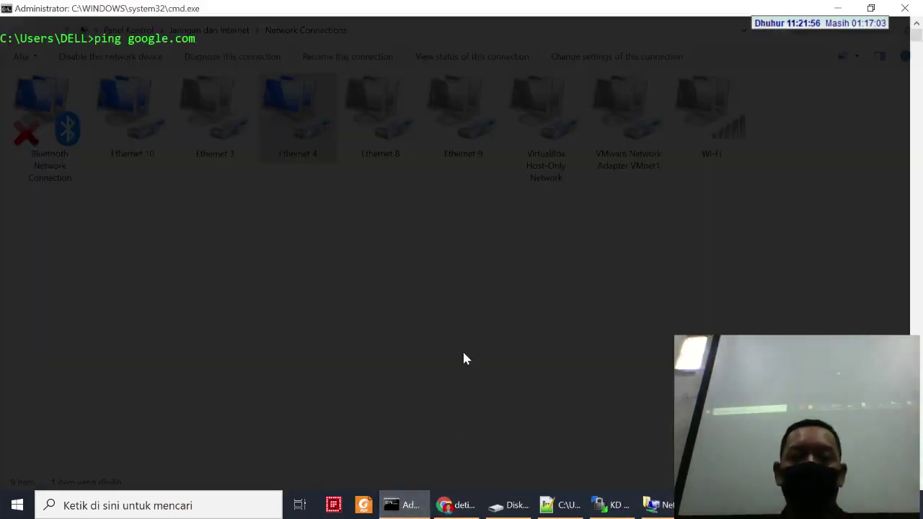
key("Return")
Step: Switch to Chrome, close the detik.com tab, load detik.com in the directory index tab to test browsing, and open a new tab
key("alt+Tab")
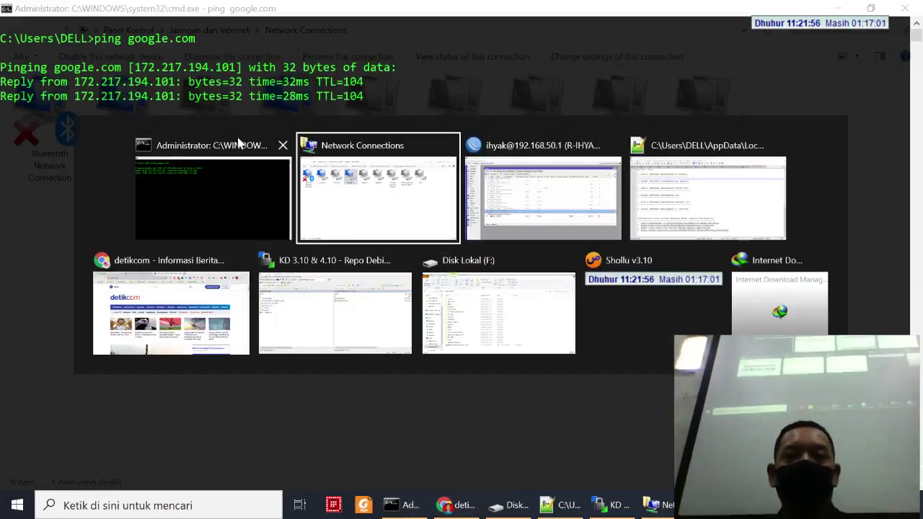
key("alt+Tab")
key("alt+Tab")
key("alt+Tab")
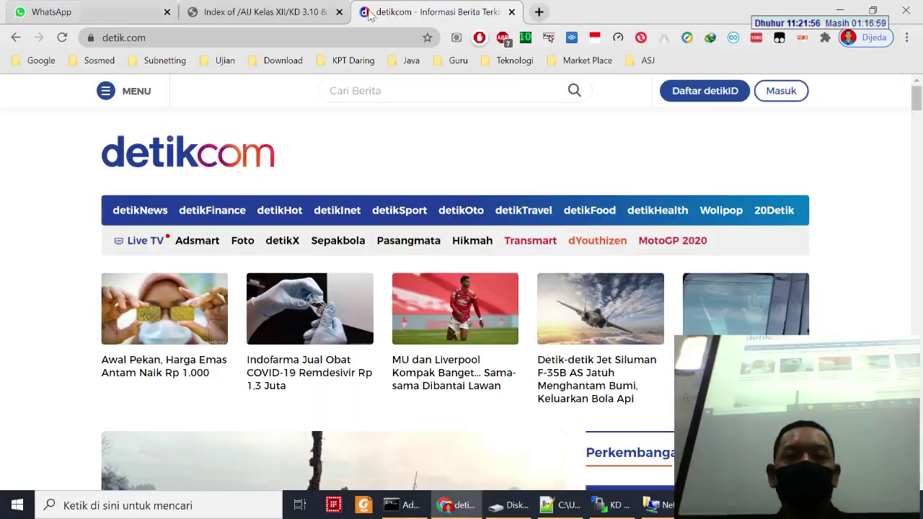
left_click(511, 11)
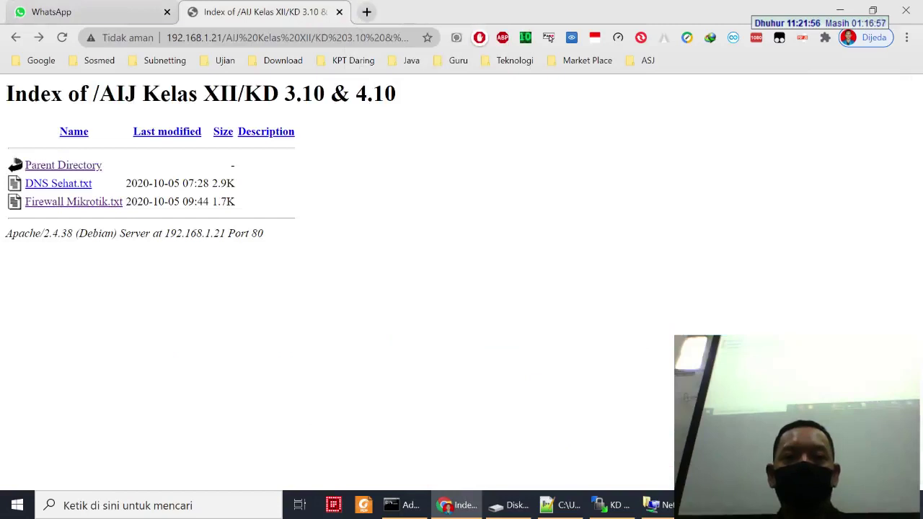
left_click(338, 36)
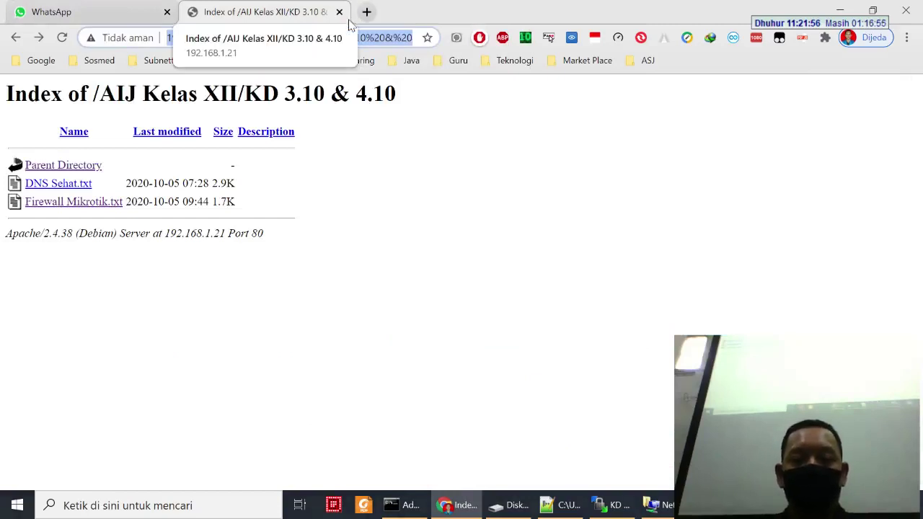
type("m")
key("BackSpace")
key("BackSpace")
type("deti")
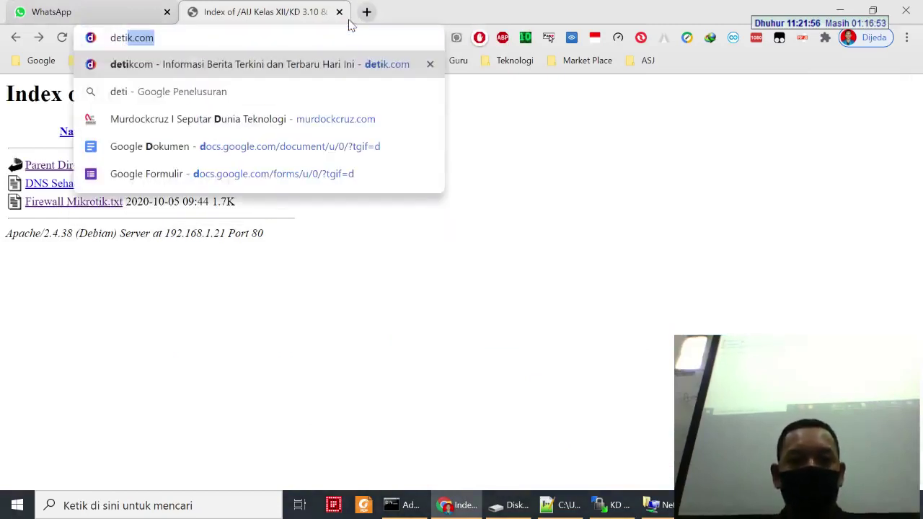
type("k")
key("Return")
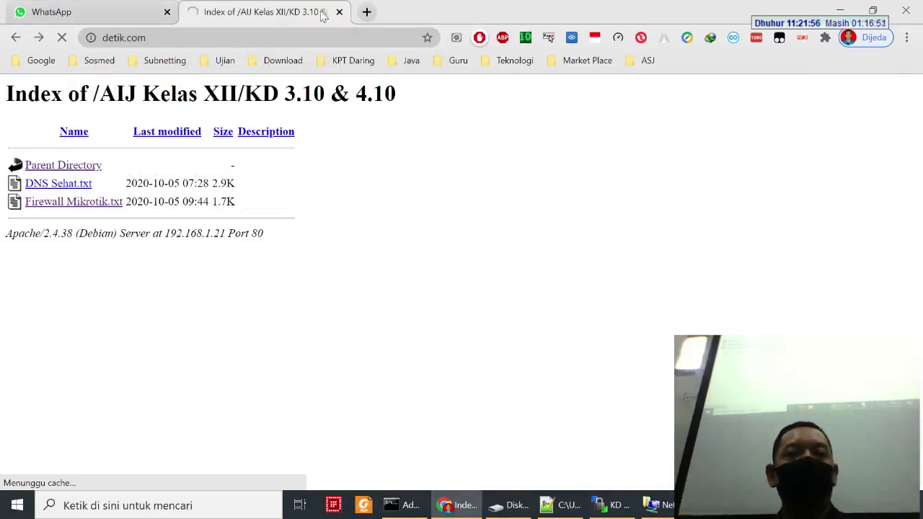
left_click(367, 12)
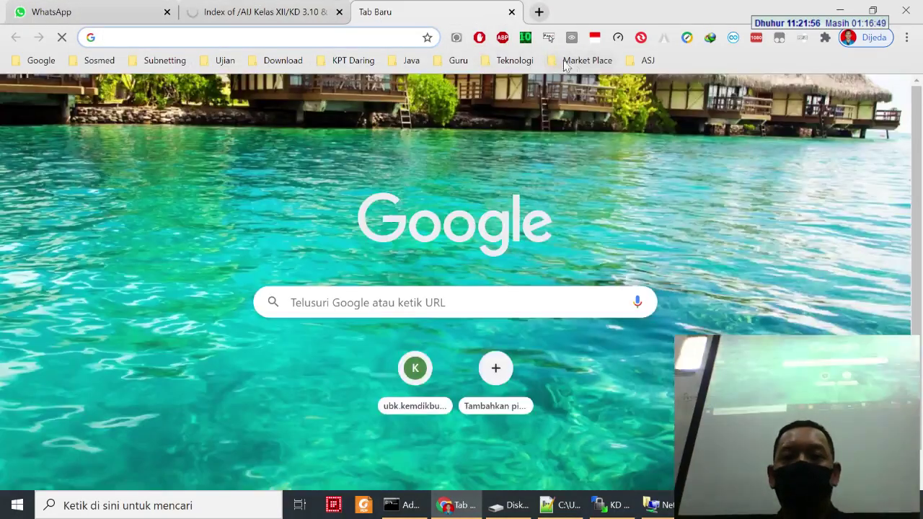
Step: Load the bookmarked Wikipedia and GSMArena sites in separate browser tabs to test browsing from the client
left_click(563, 64)
mouse_move(523, 61)
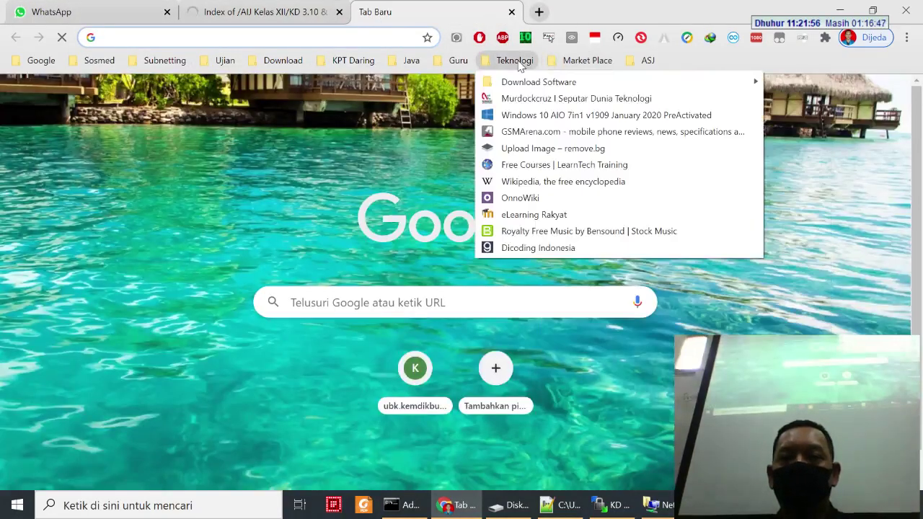
left_click(533, 184)
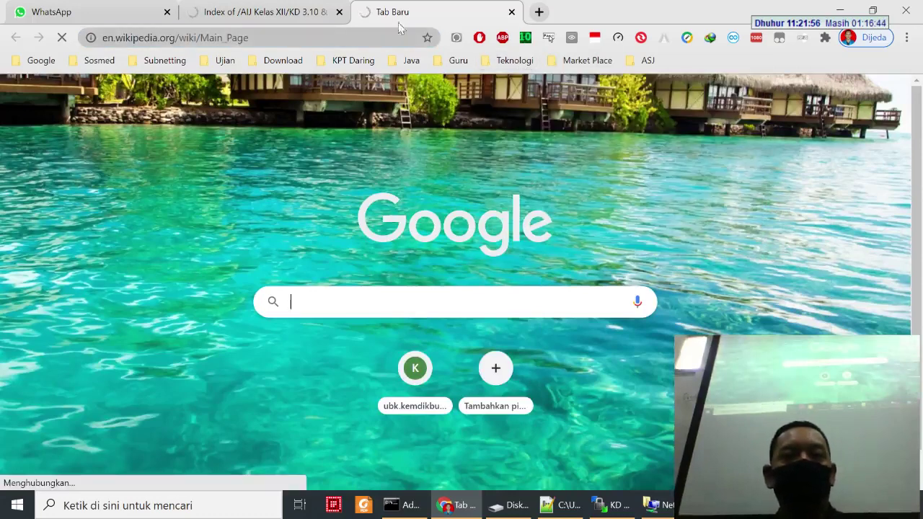
left_click(539, 11)
left_click(496, 65)
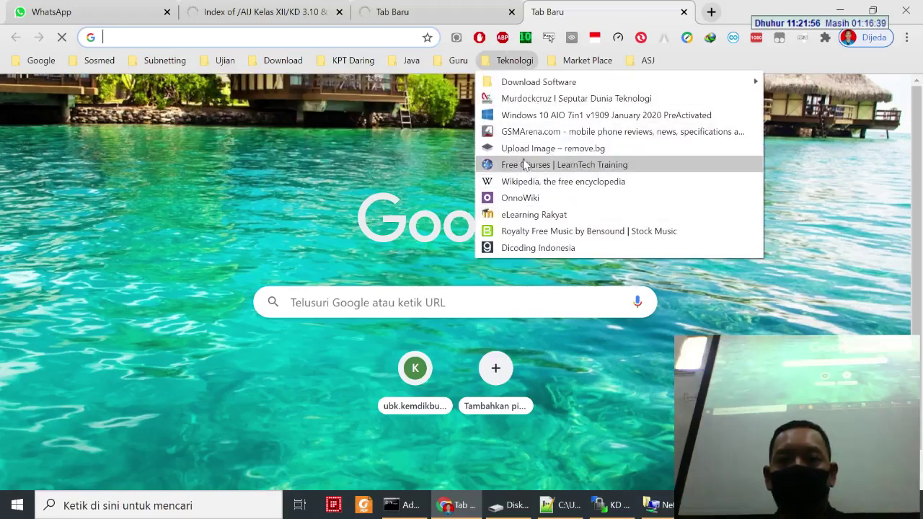
left_click(518, 132)
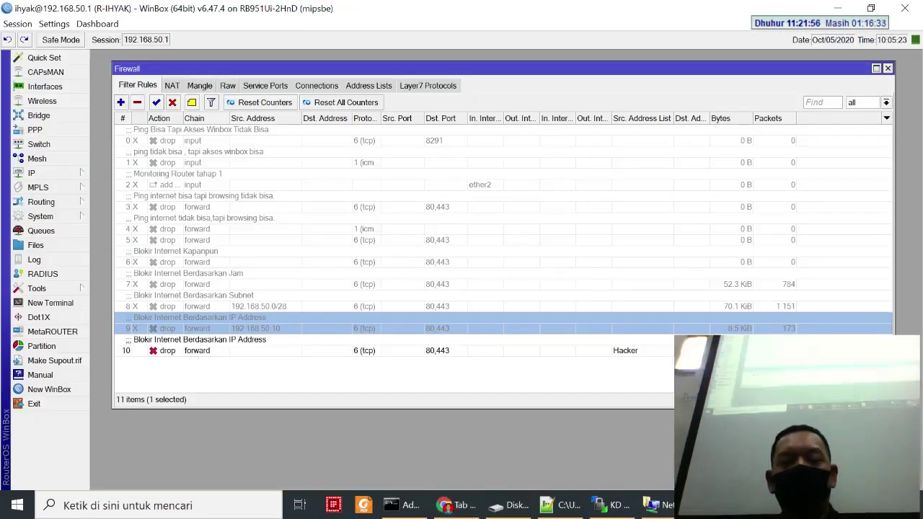
Step: In WinBox, hide the Dst. Address column of the filter rules and check the Hacker rule's source address list setting
left_click(354, 349)
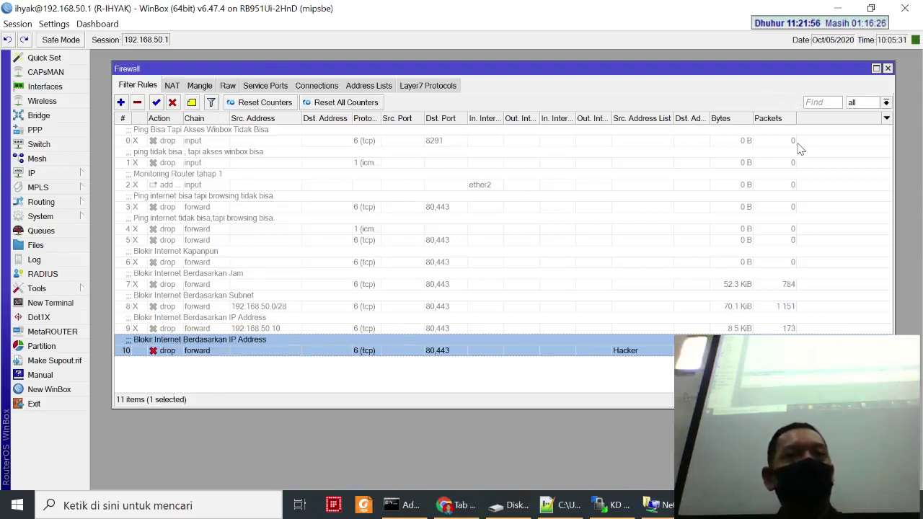
left_click(886, 118)
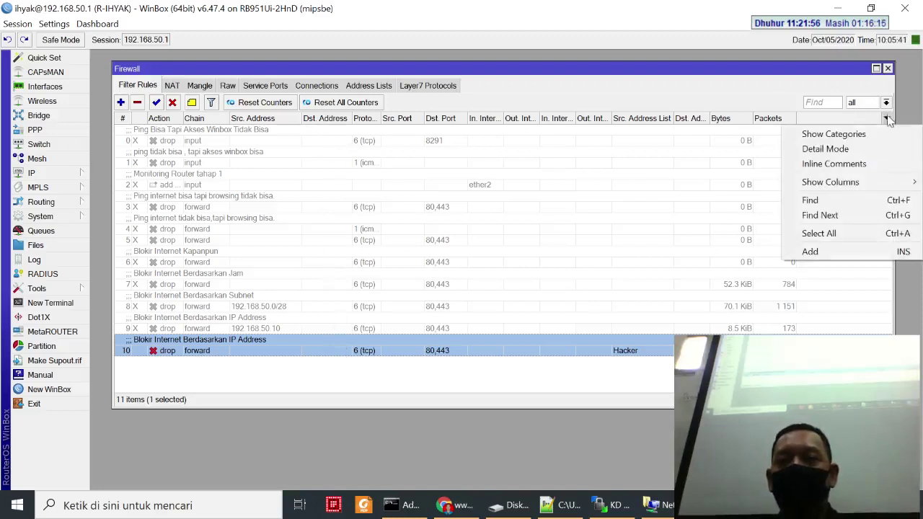
mouse_move(861, 181)
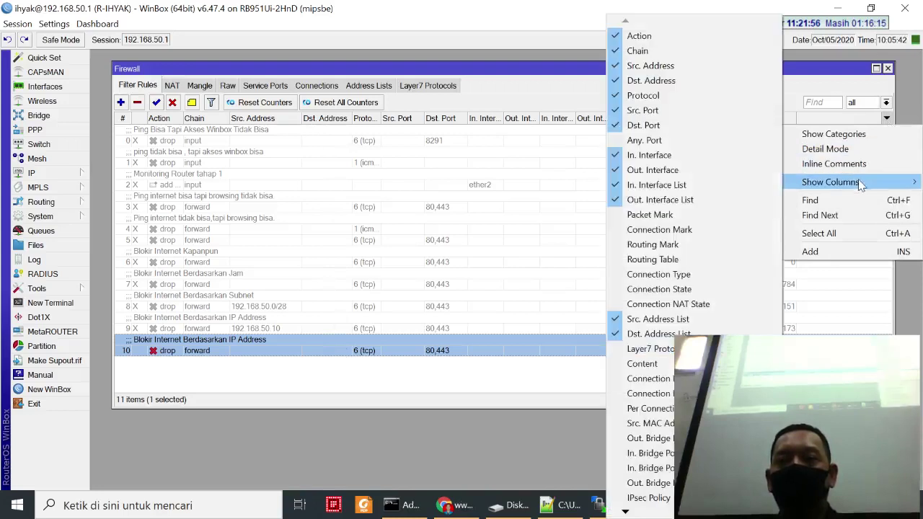
left_click(644, 84)
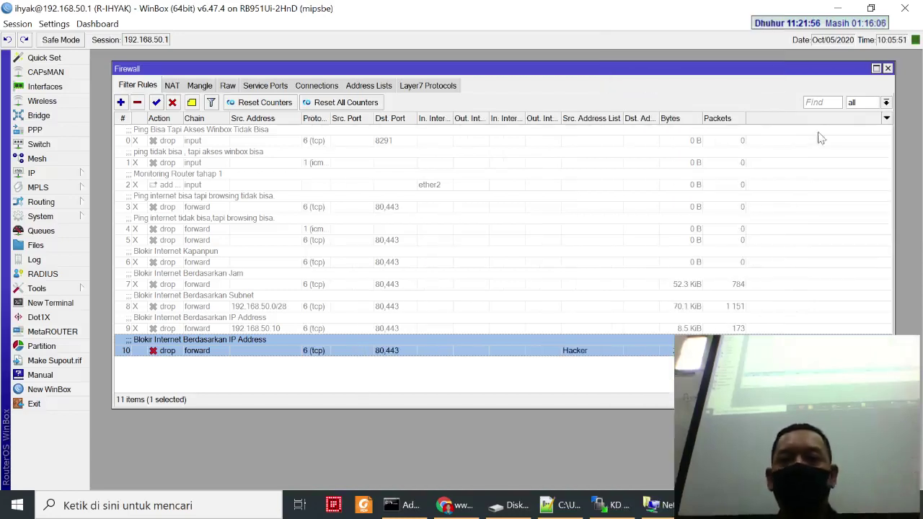
double_click(334, 344)
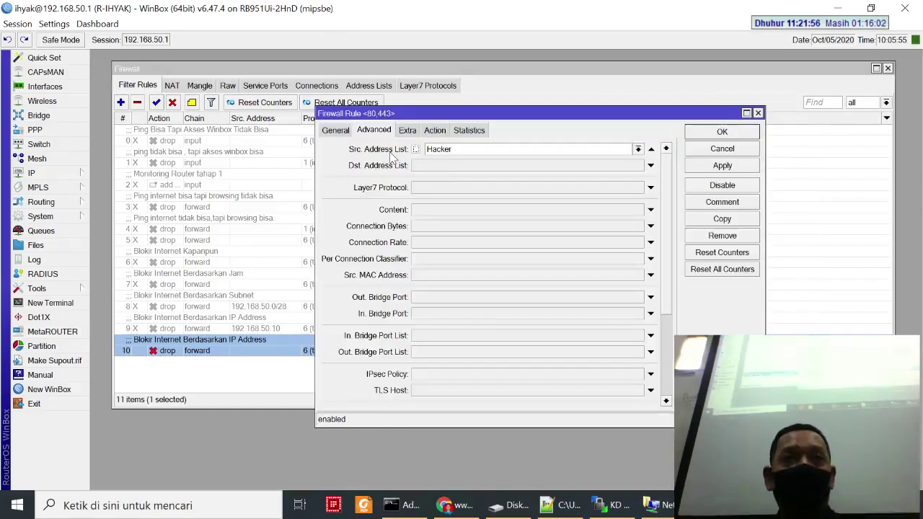
left_click(751, 135)
Step: Hide the Src. Address List column in the filter rules table, then show it again
left_click(887, 119)
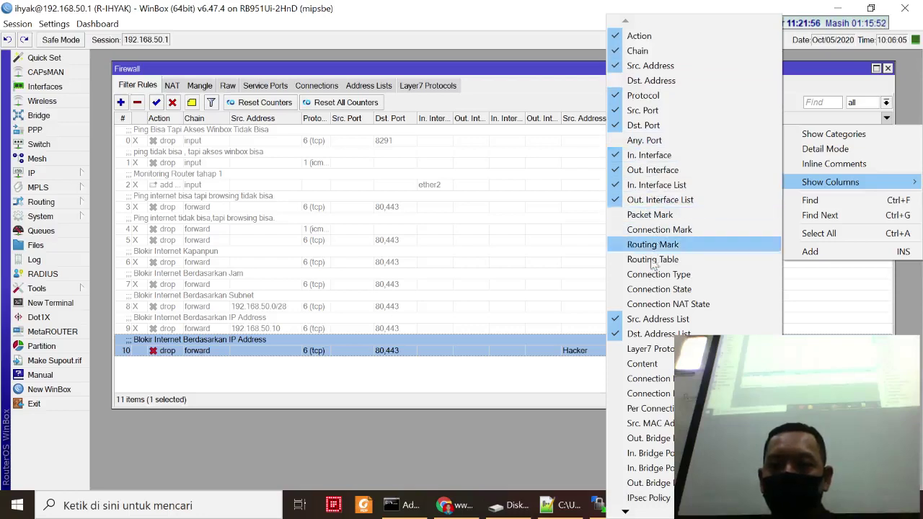
left_click(658, 318)
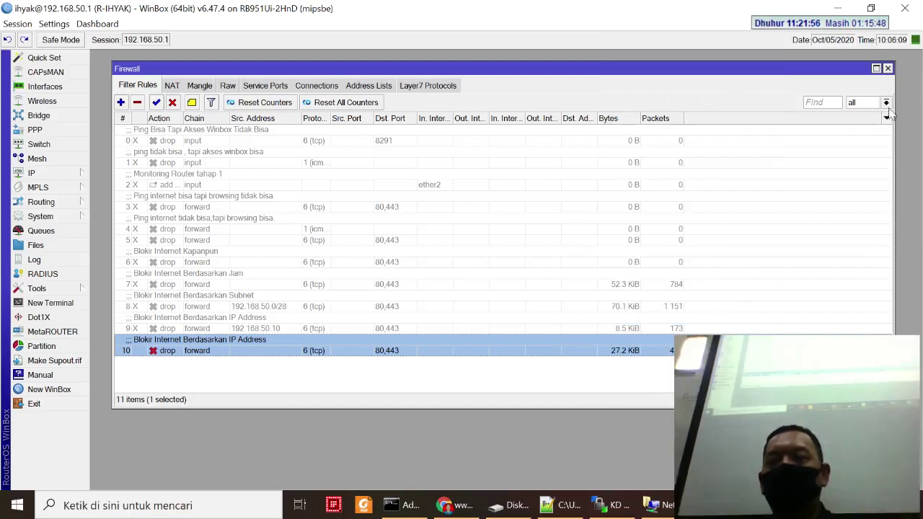
left_click(886, 118)
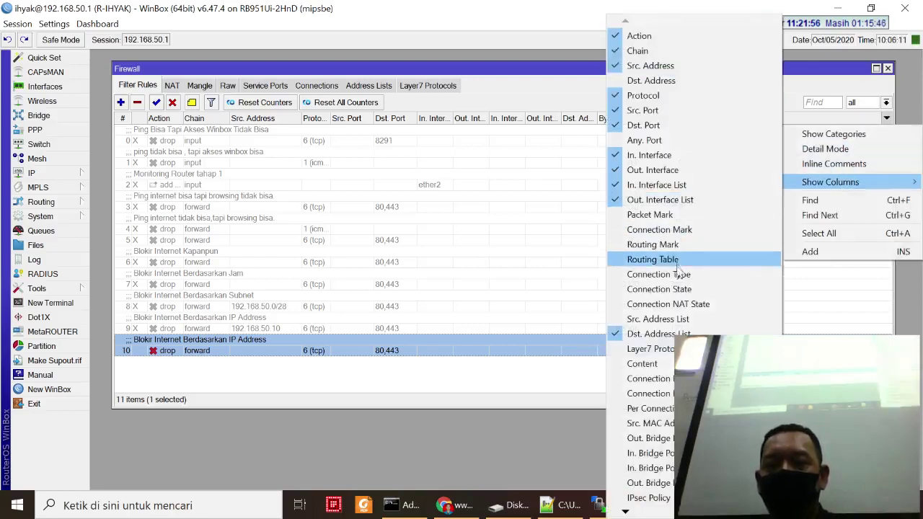
left_click(658, 319)
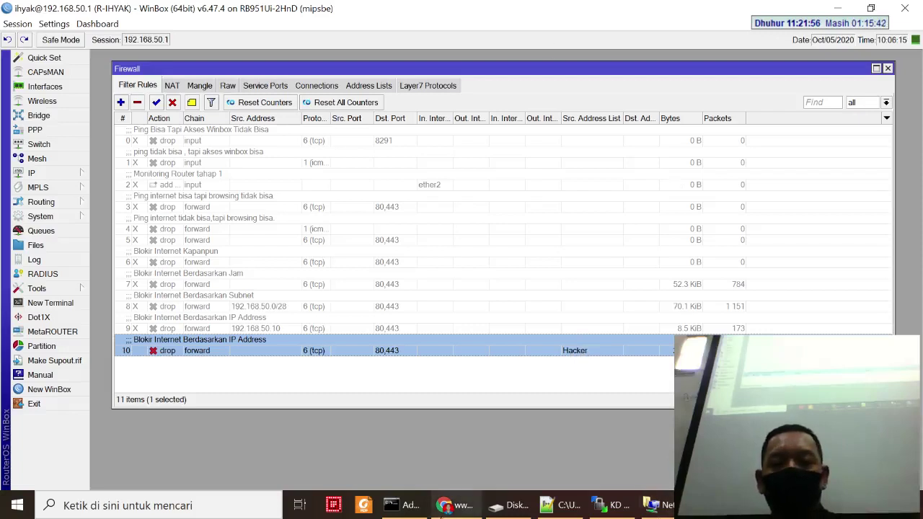
Step: Switch to Chrome and check whether the detik.com and Wikipedia tabs load
left_click(454, 505)
left_click(293, 12)
left_click(372, 11)
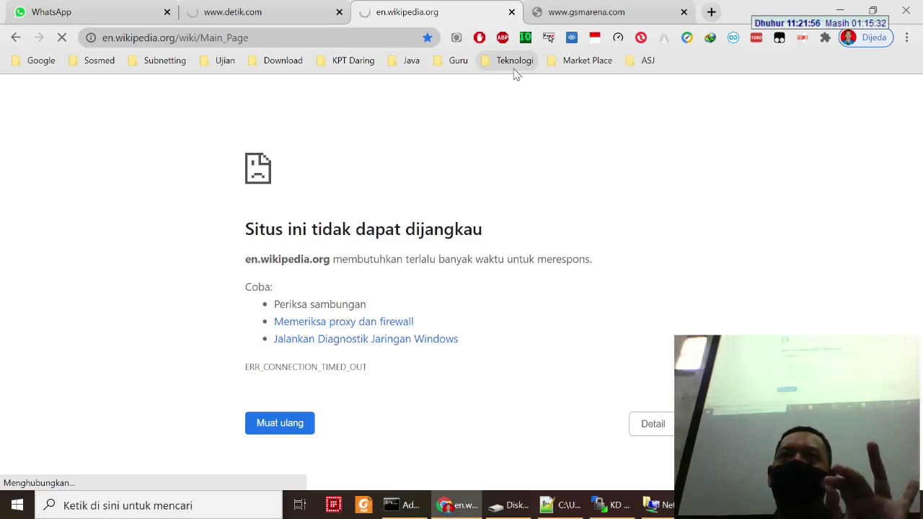
Step: Change the Ethernet 4 IPv4 address to 192.168.50.9 in Windows Network Connections and save the adapter properties
left_click(656, 505)
right_click(305, 137)
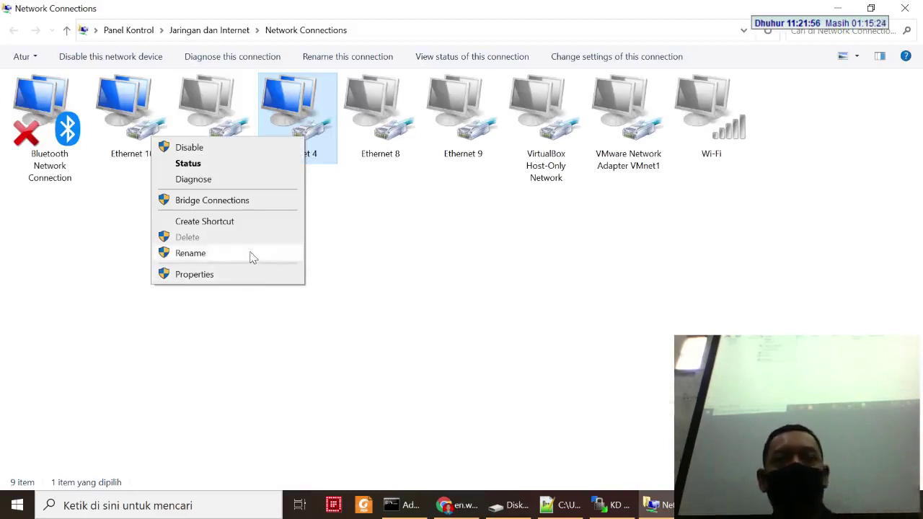
left_click(241, 274)
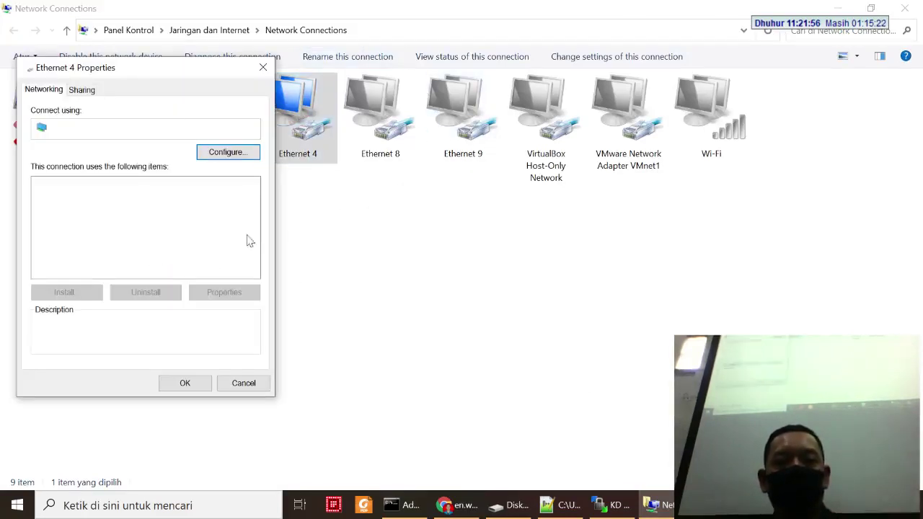
scroll(209, 212, "down", 3)
double_click(149, 188)
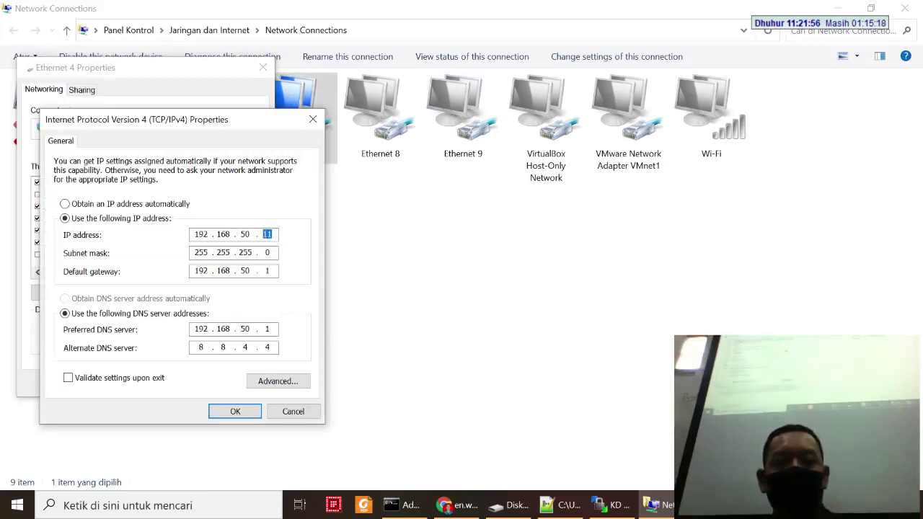
key("BackSpace")
key("BackSpace")
type("9")
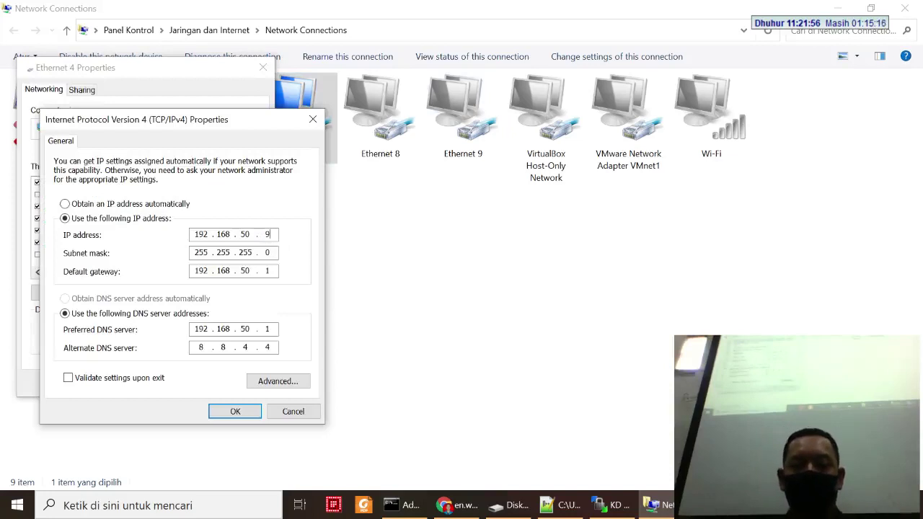
left_click(236, 412)
left_click(185, 382)
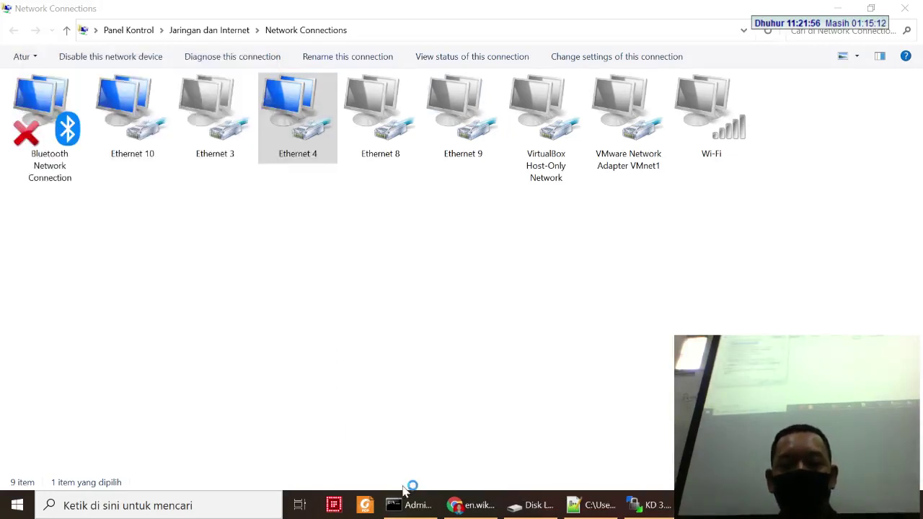
Step: Return to Chrome and check whether the Wikipedia, detik.com and GSMArena tabs load with the new client address
left_click(407, 504)
left_click(452, 509)
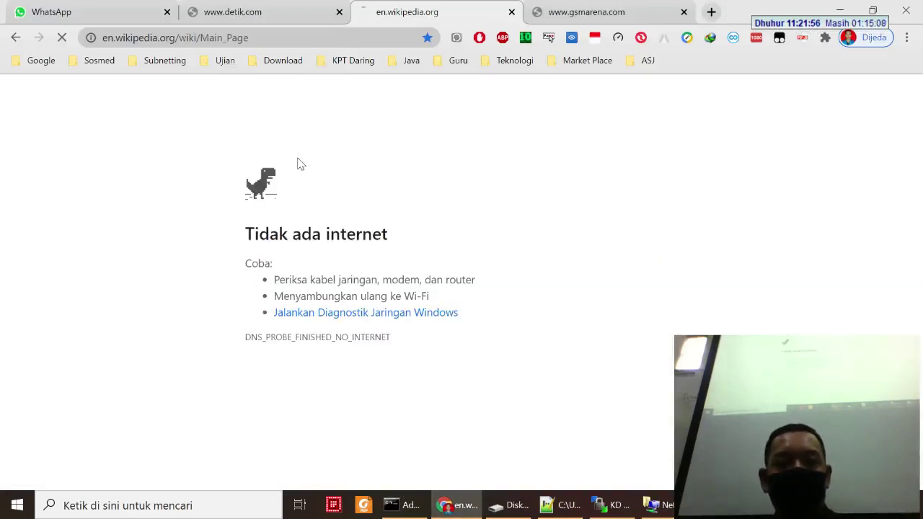
left_click(285, 18)
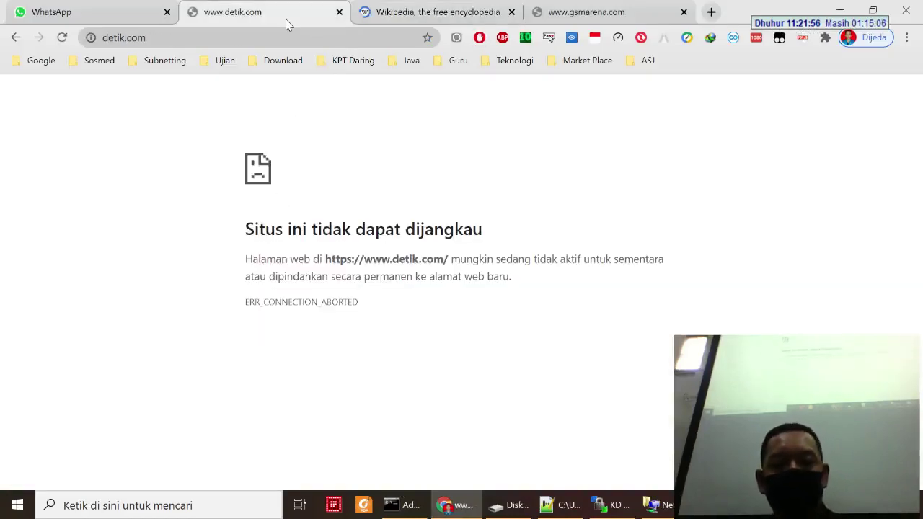
left_click(540, 19)
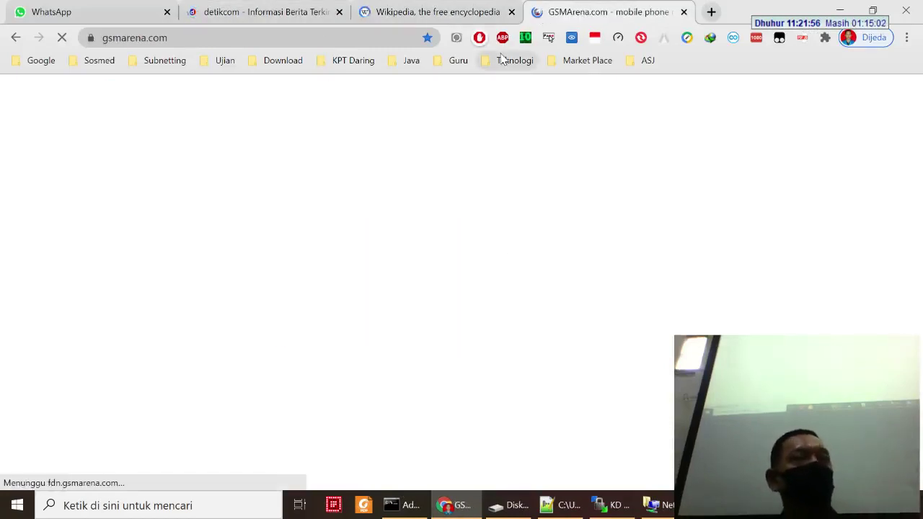
Step: Switch to WinBox, reconnect to the router at 192.168.50.1 and show the firewall address lists
key("alt+Tab")
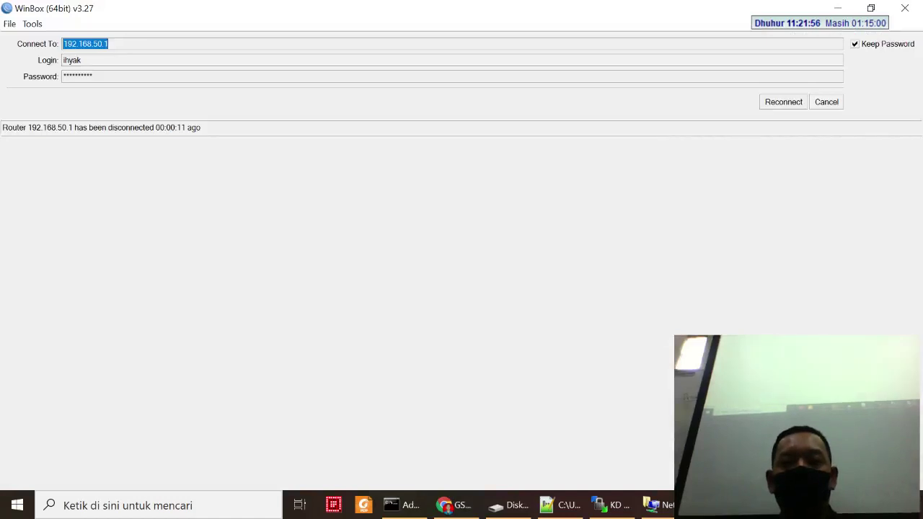
key("Return")
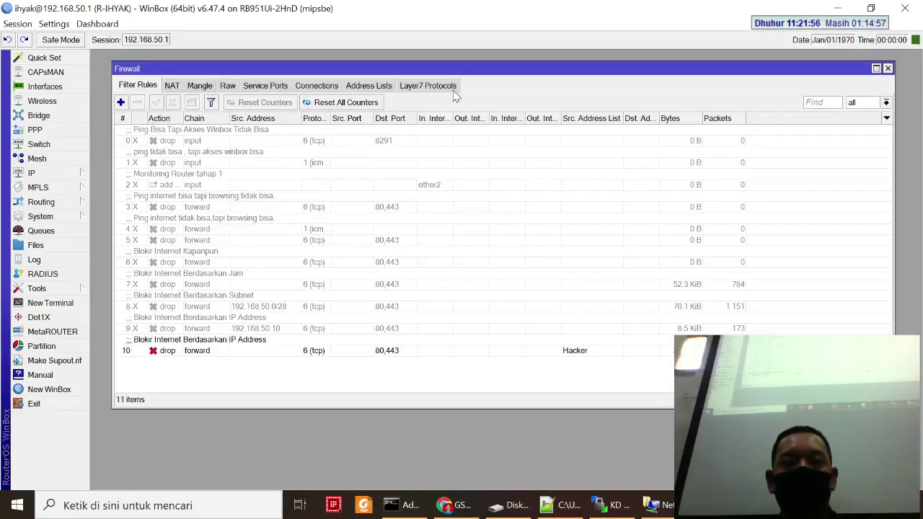
left_click(371, 86)
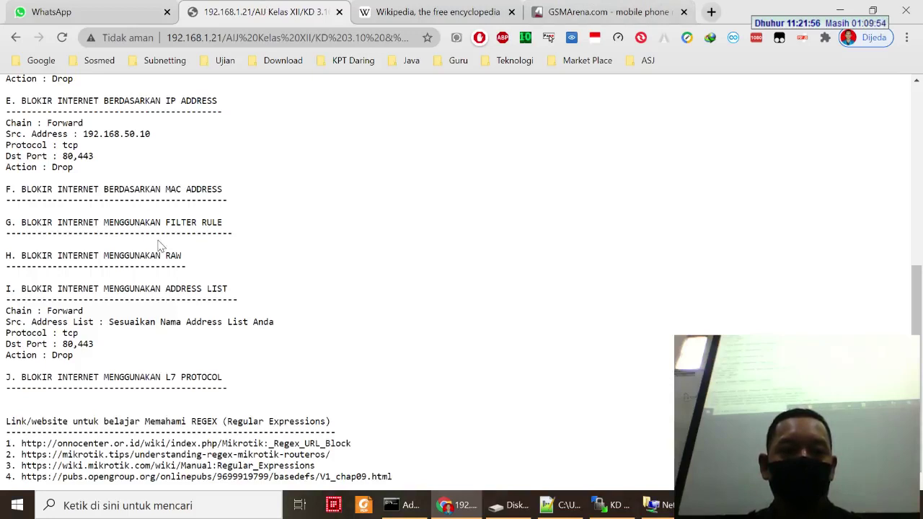
Step: Review the internet blocking sections of the firewall notes in Chrome and in Firewall Mikrotik.txt in Notepad++
scroll(115, 281, "up", 3)
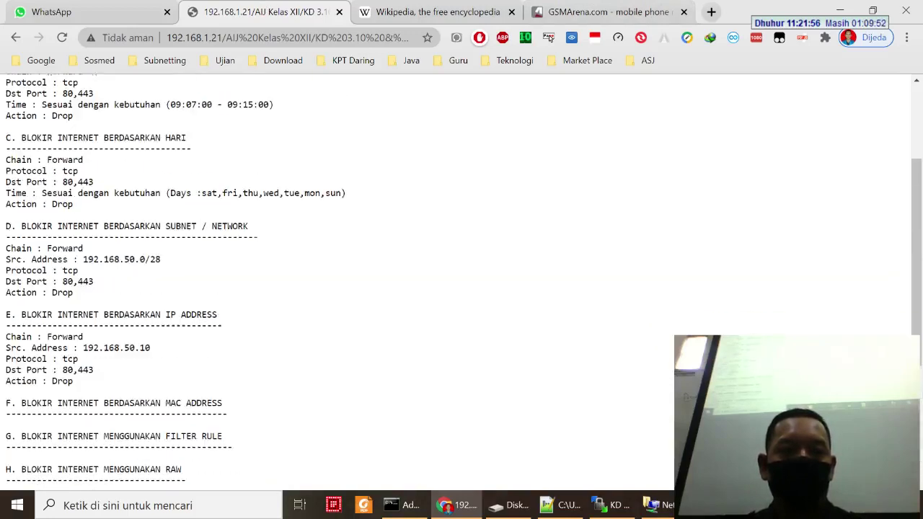
scroll(115, 261, "down", 3)
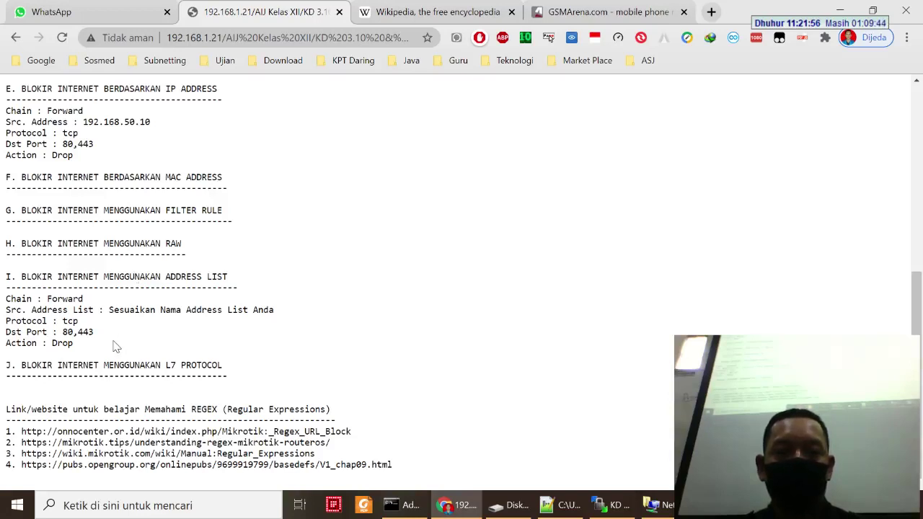
left_click(560, 505)
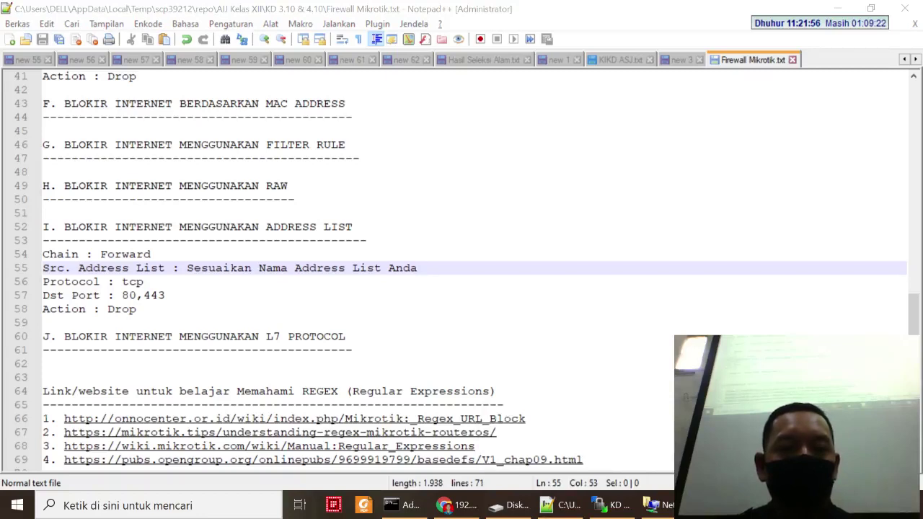
scroll(462, 267, "up", 1)
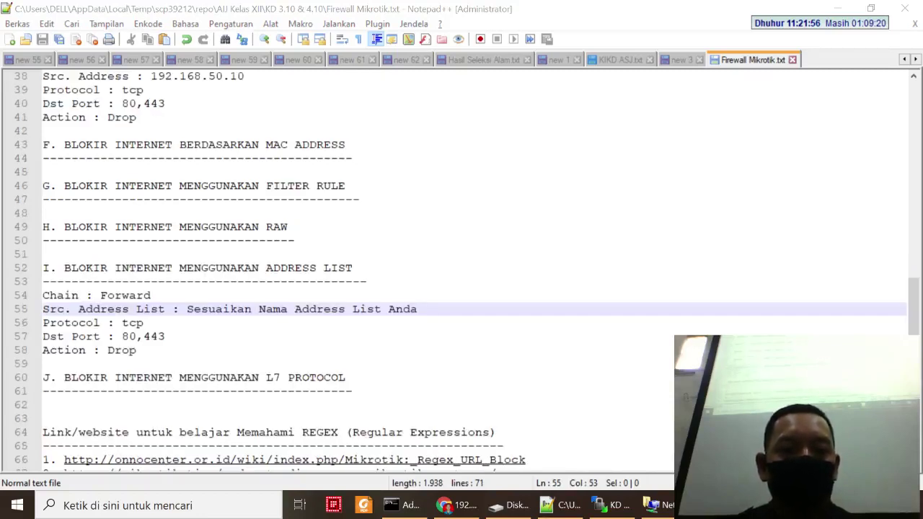
scroll(462, 267, "up", 2)
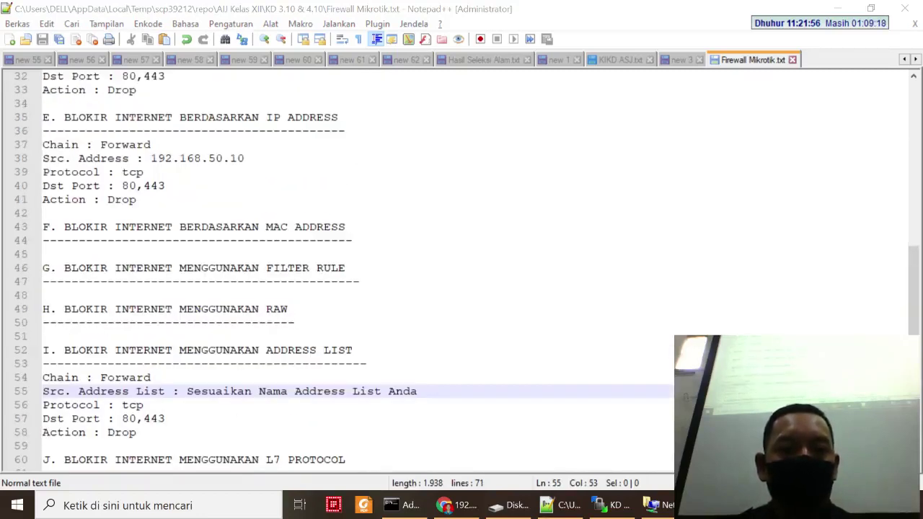
scroll(461, 267, "up", 2)
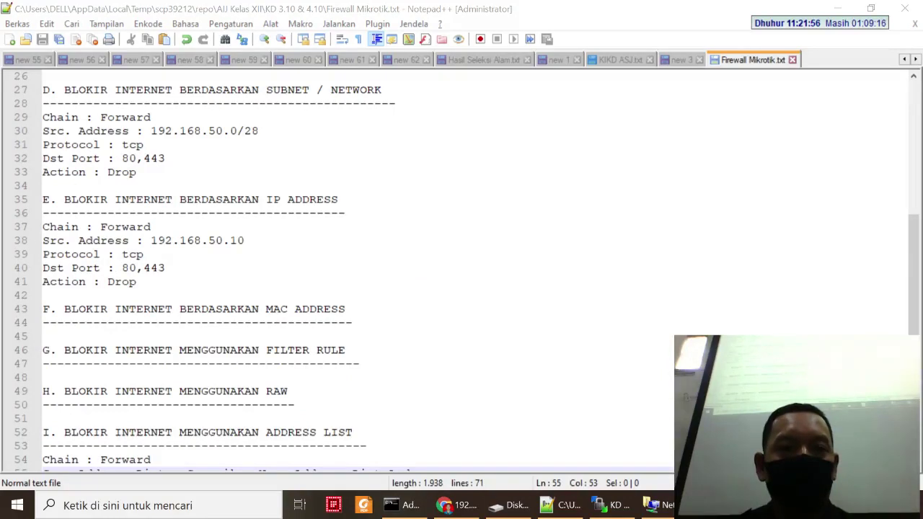